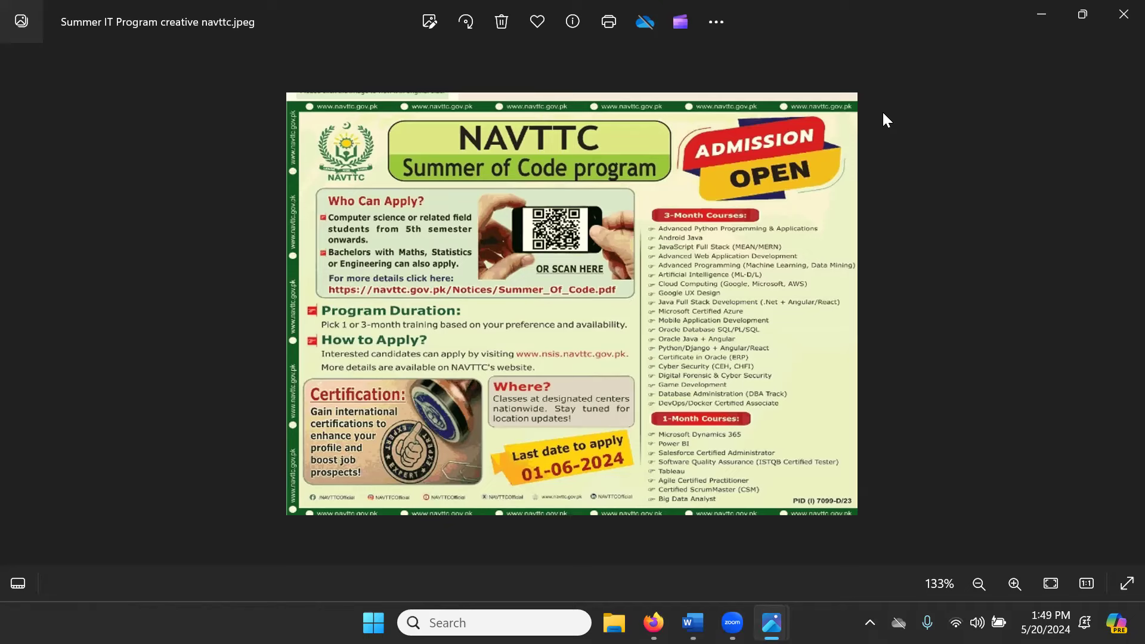
Move from the Summer of Code poster to the YouExcel English print brochure, then on to the Word instruction document
{"action": "key", "text": "alt+Tab"}
{"action": "key", "text": "alt+Tab"}
{"action": "key", "text": "alt+Tab"}
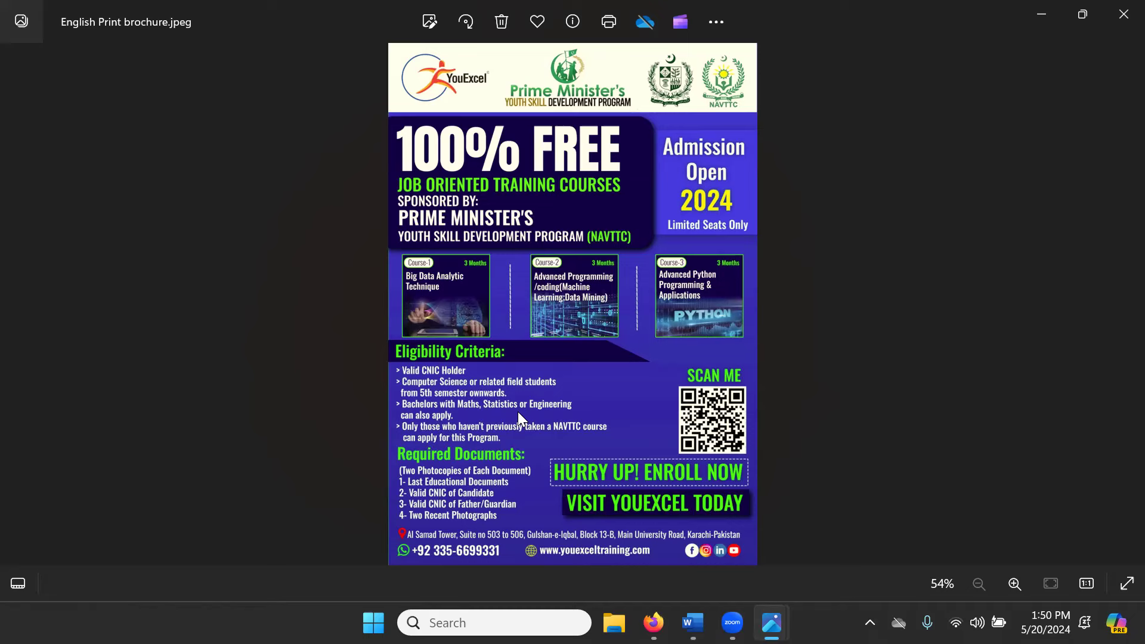
{"action": "key", "text": "alt+Tab"}
{"action": "key", "text": "alt+Tab"}
{"action": "key", "text": "alt+Tab"}
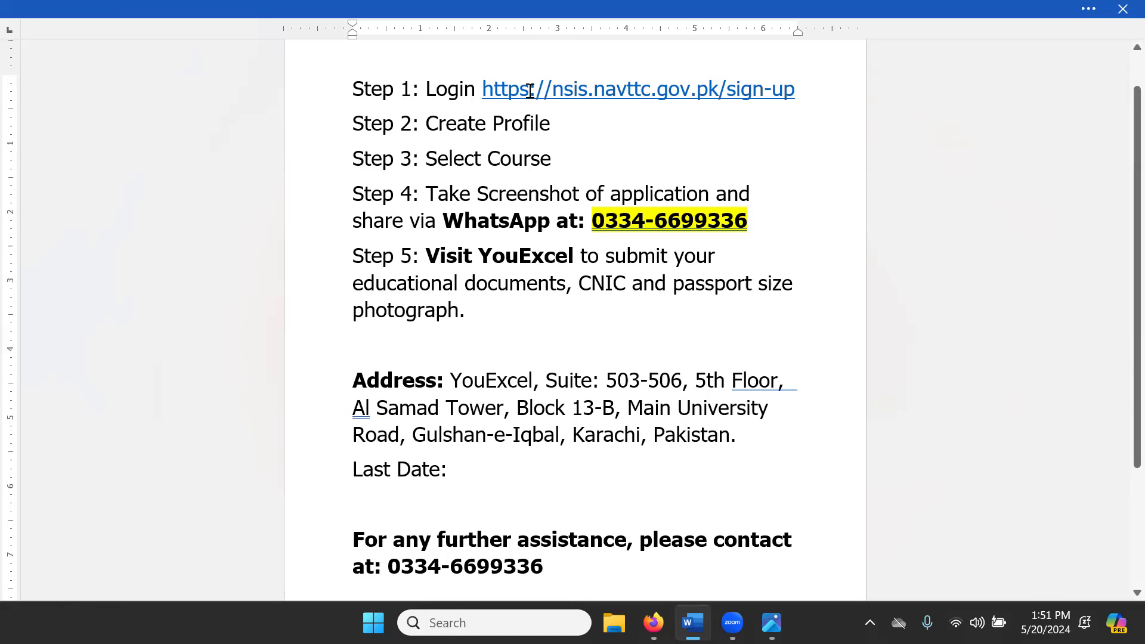
Highlight application Steps 1–4: the sign-up link, Create Profile, Select Course and the screenshot instruction
{"action": "left_click_drag", "start_coordinate": [483, 89], "coordinate": [759, 79]}
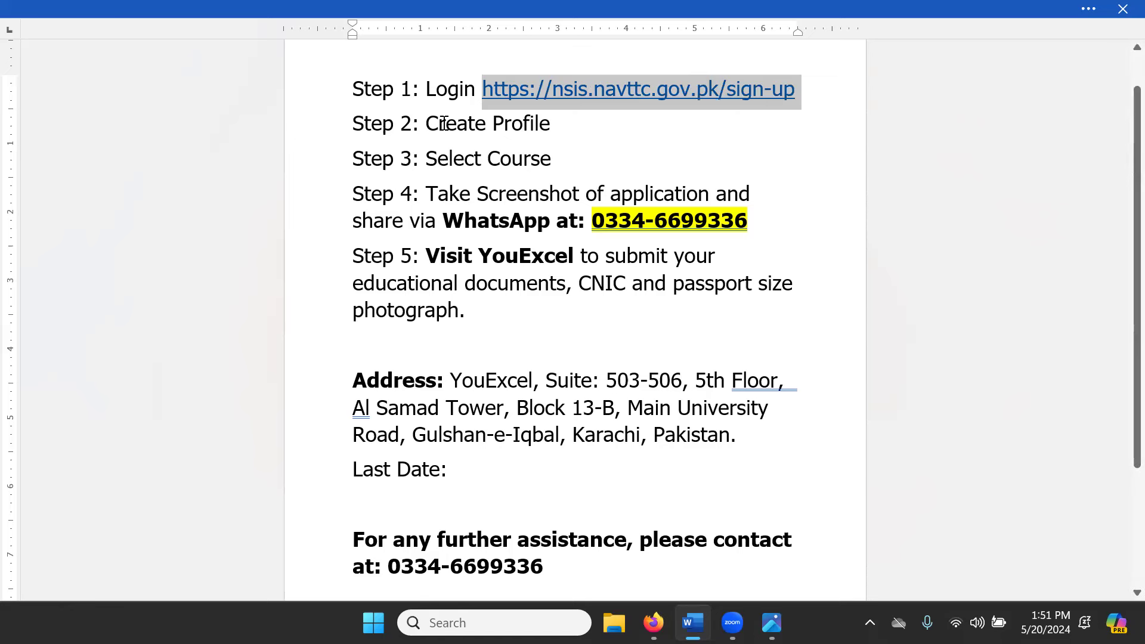
{"action": "left_click_drag", "start_coordinate": [440, 124], "coordinate": [557, 121]}
{"action": "left_click_drag", "start_coordinate": [439, 157], "coordinate": [537, 159]}
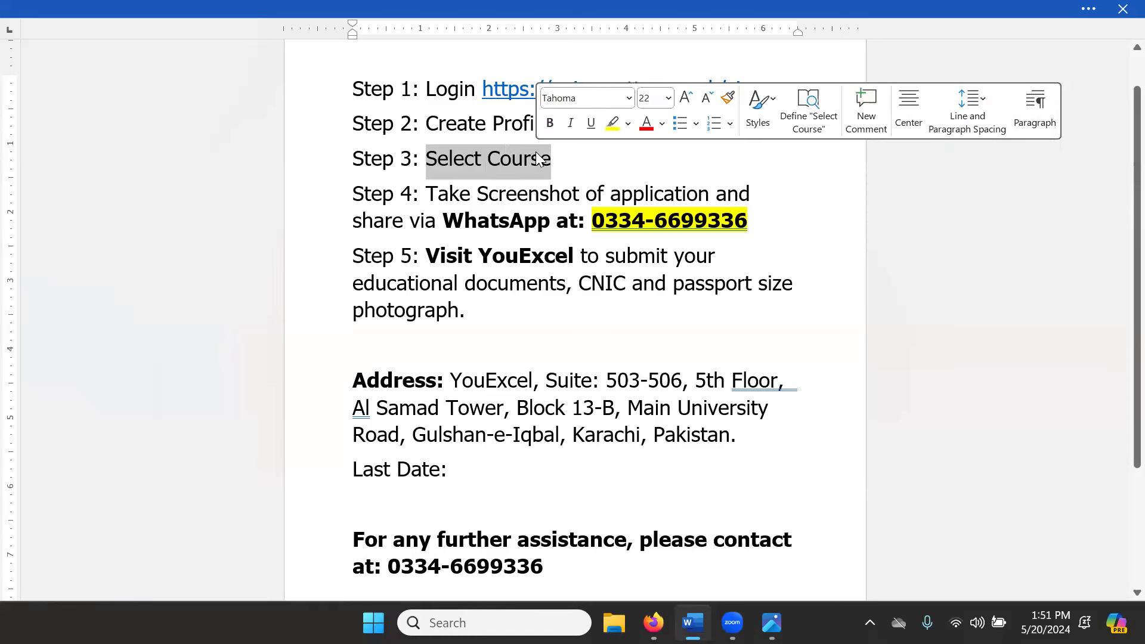
{"action": "left_click_drag", "start_coordinate": [427, 193], "coordinate": [662, 226]}
{"action": "left_click", "coordinate": [452, 195]}
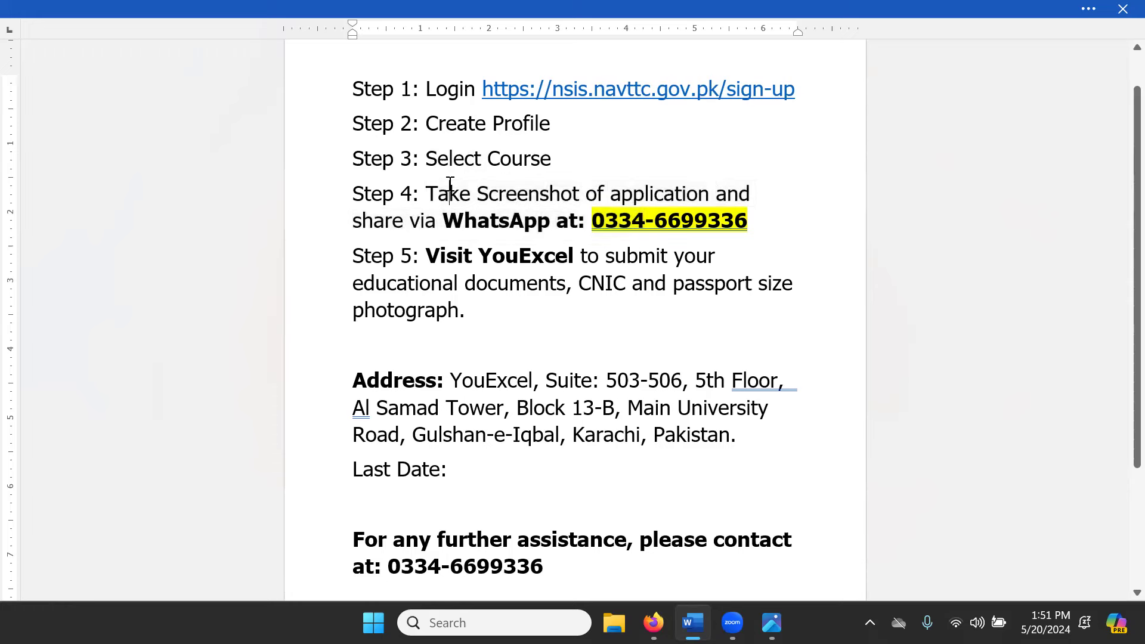
Highlight the WhatsApp contact, address paragraph and assistance line, then return to the NSIS registration page
{"action": "left_click_drag", "start_coordinate": [509, 222], "coordinate": [711, 232]}
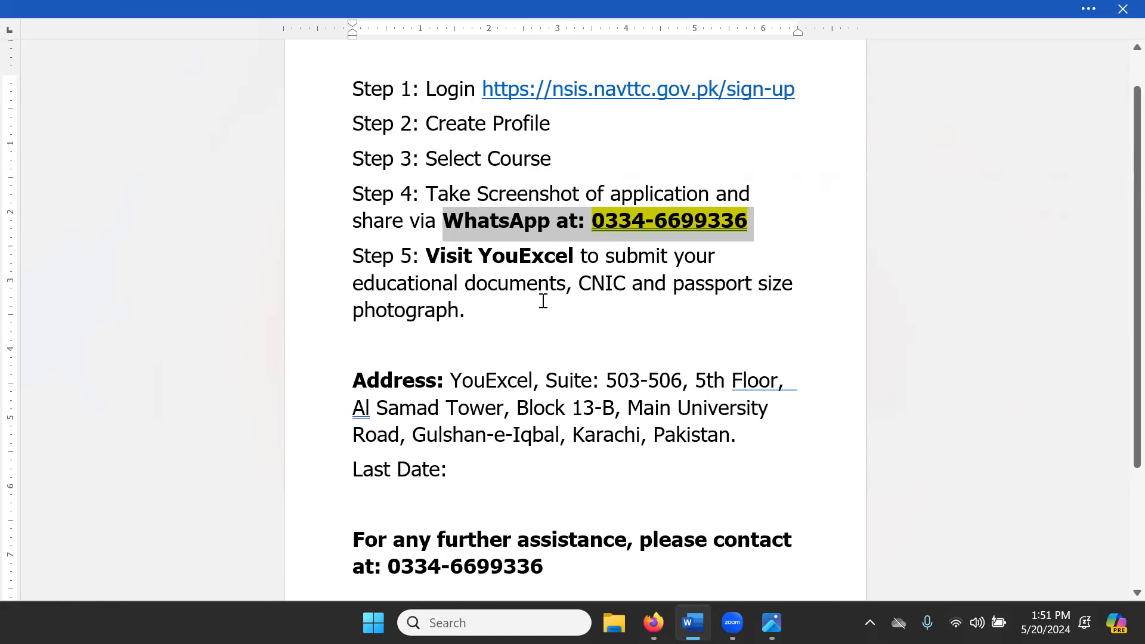
{"action": "left_click_drag", "start_coordinate": [352, 376], "coordinate": [599, 475]}
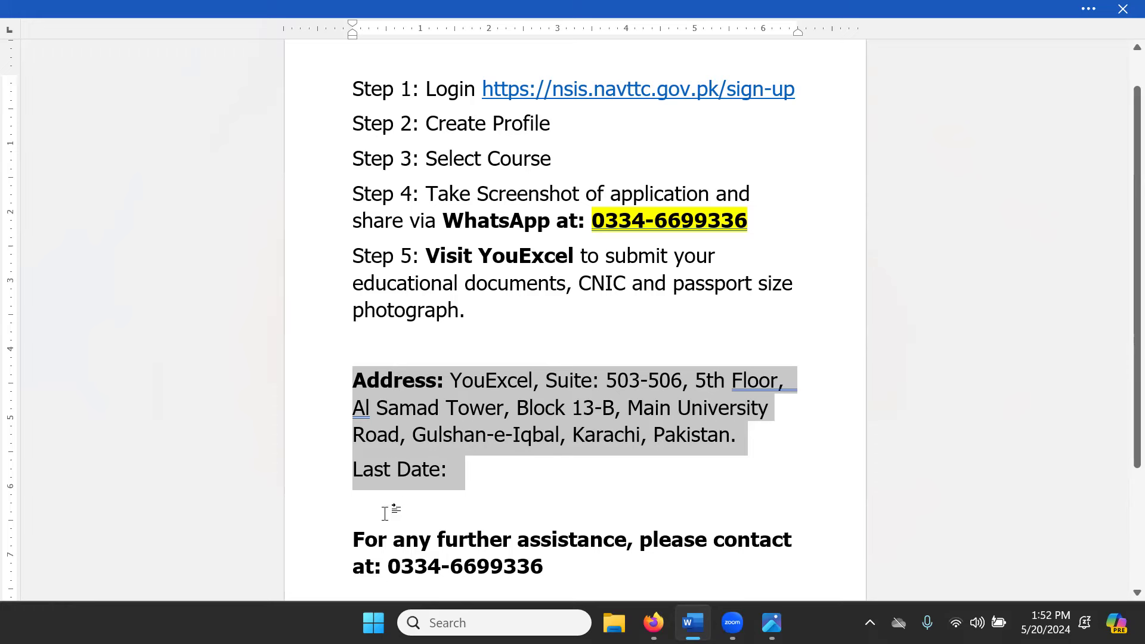
{"action": "left_click_drag", "start_coordinate": [366, 539], "coordinate": [548, 566]}
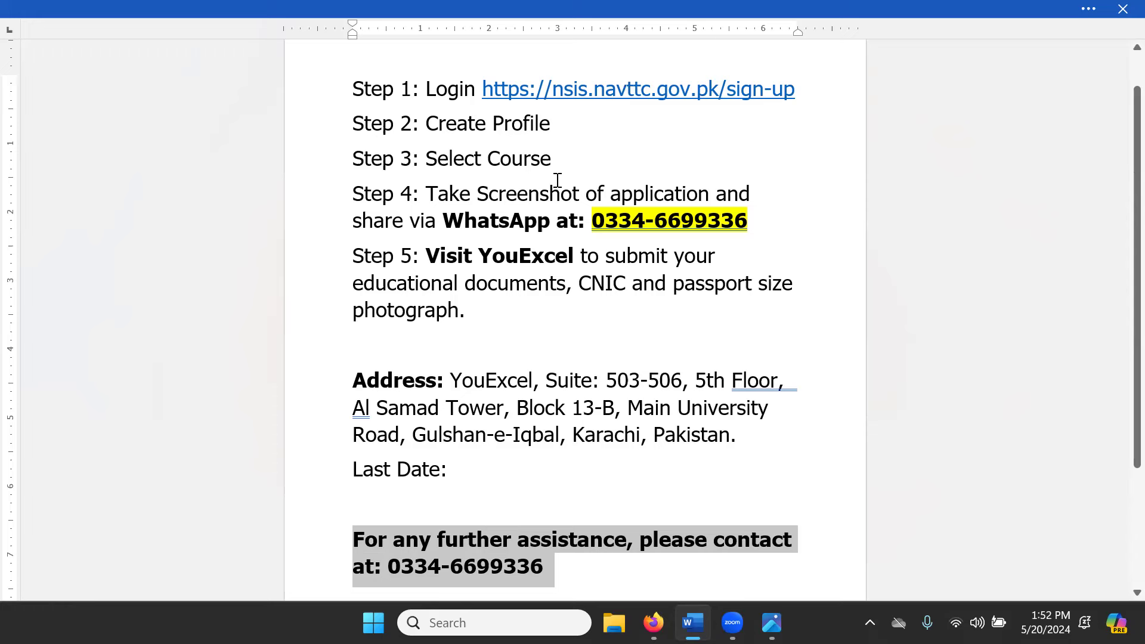
{"action": "key", "text": "alt+Tab"}
{"action": "key", "text": "alt+Tab"}
{"action": "key", "text": "alt+Tab"}
{"action": "key", "text": "alt+Tab"}
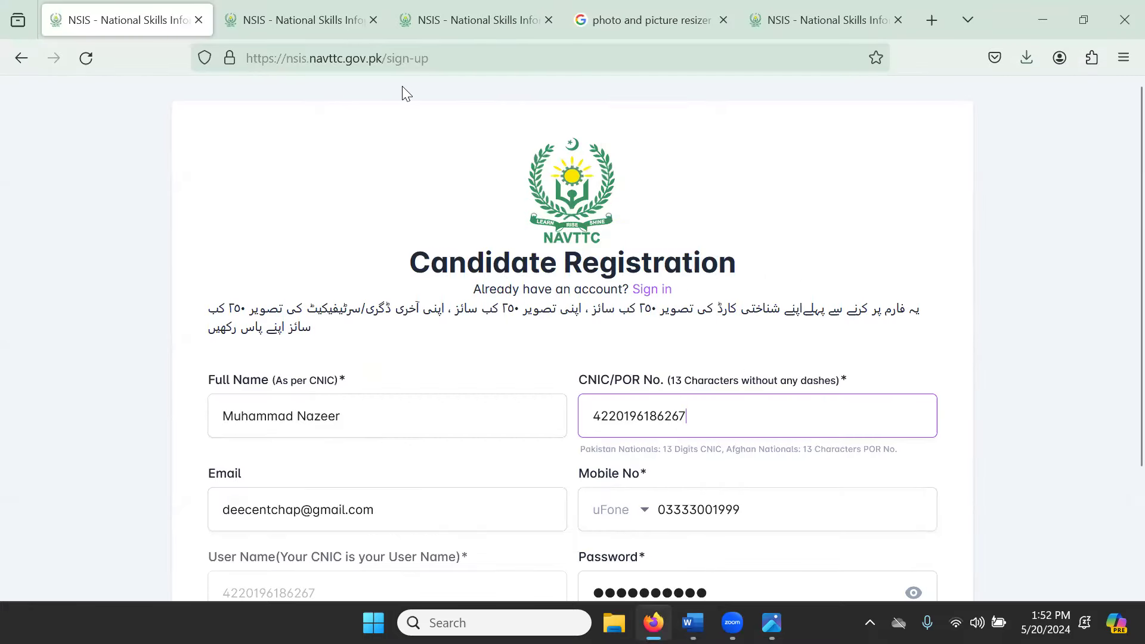
{"action": "left_click", "coordinate": [270, 58]}
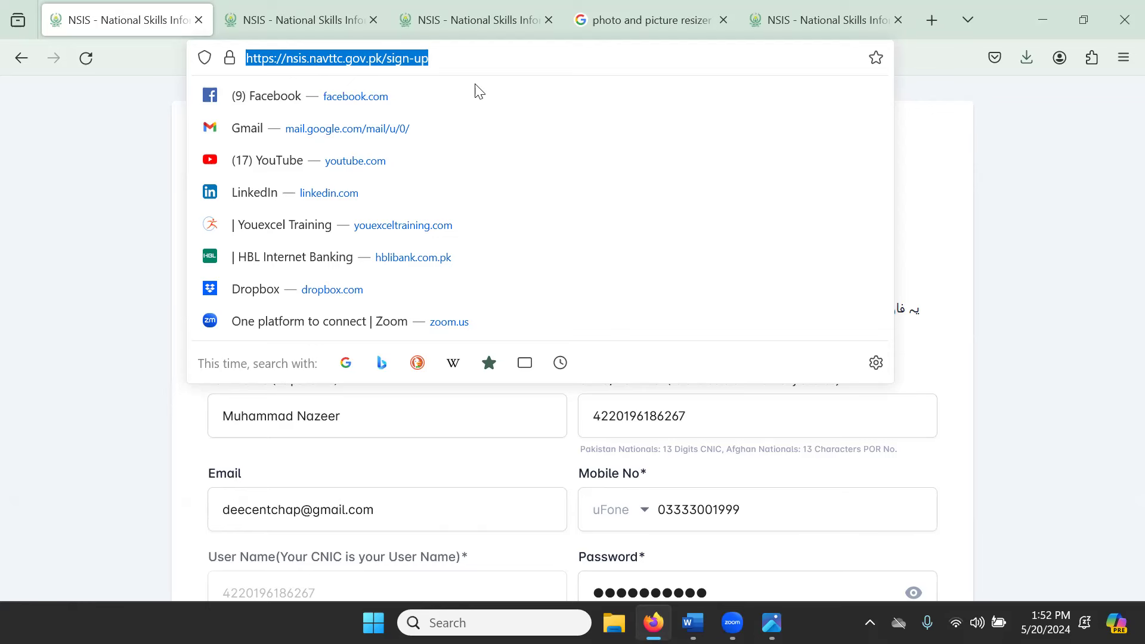
{"action": "scroll", "coordinate": [430, 306], "scroll_direction": "down", "scroll_amount": 2}
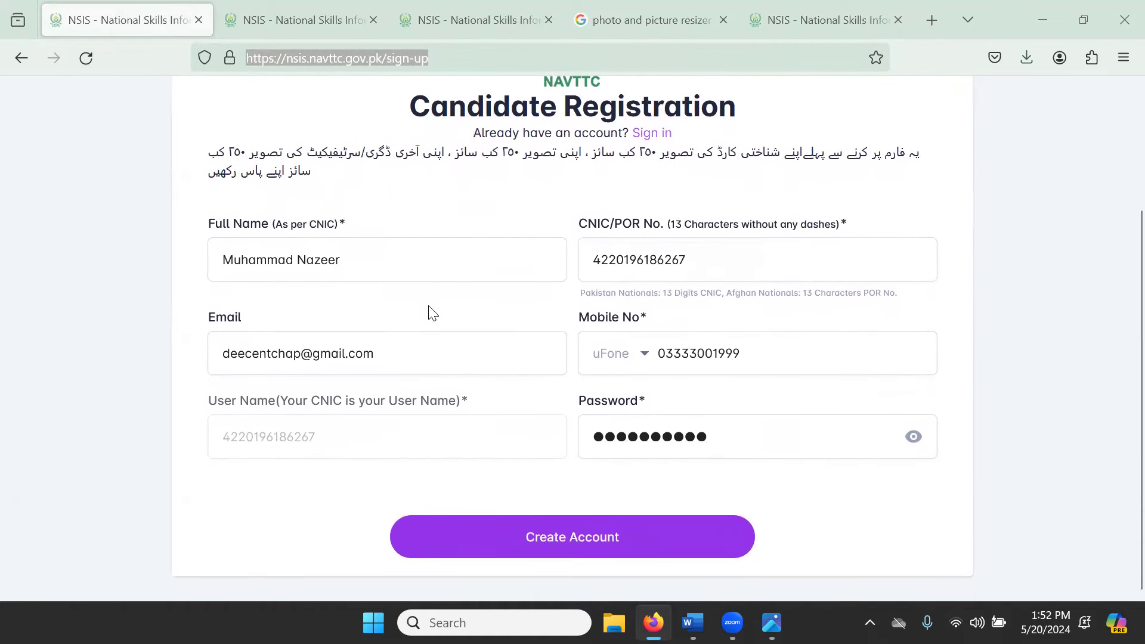
{"action": "scroll", "coordinate": [430, 312], "scroll_direction": "up", "scroll_amount": 2}
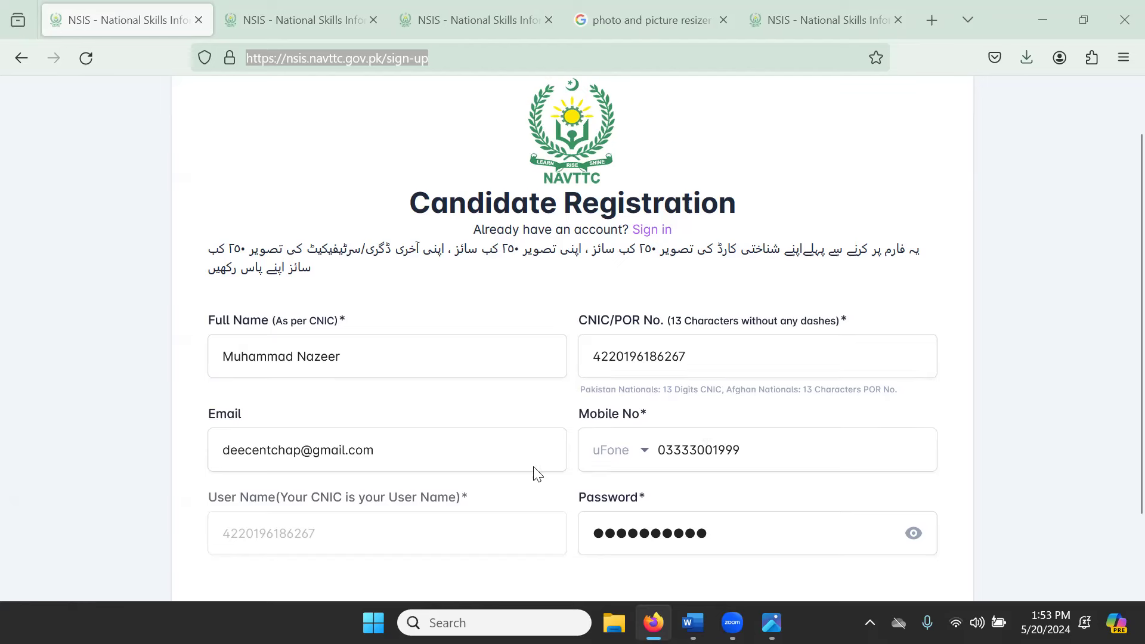
{"action": "scroll", "coordinate": [640, 531], "scroll_direction": "down", "scroll_amount": 1}
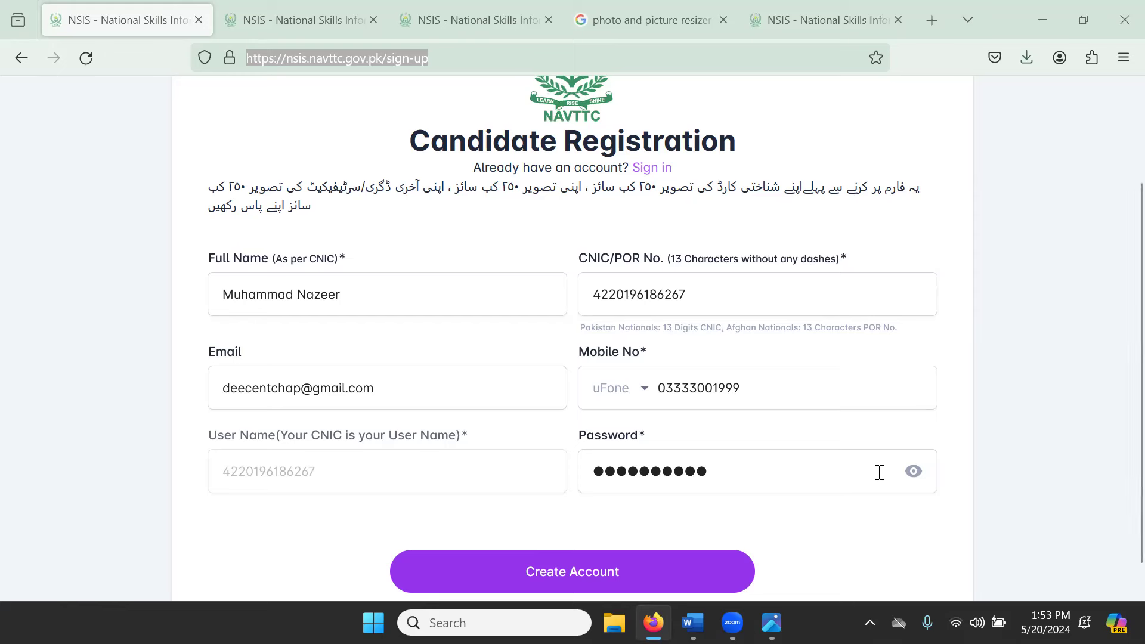
Show the registration password in plain text and bring up the Account Verification page
{"action": "left_click", "coordinate": [910, 480]}
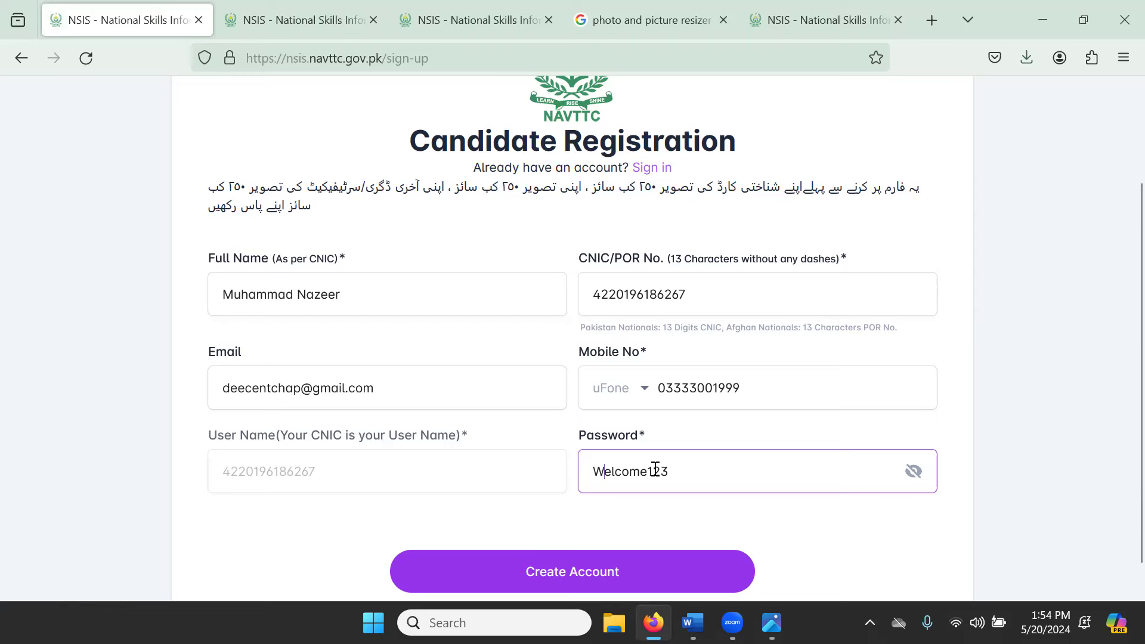
{"action": "scroll", "coordinate": [655, 470], "scroll_direction": "down", "scroll_amount": 1}
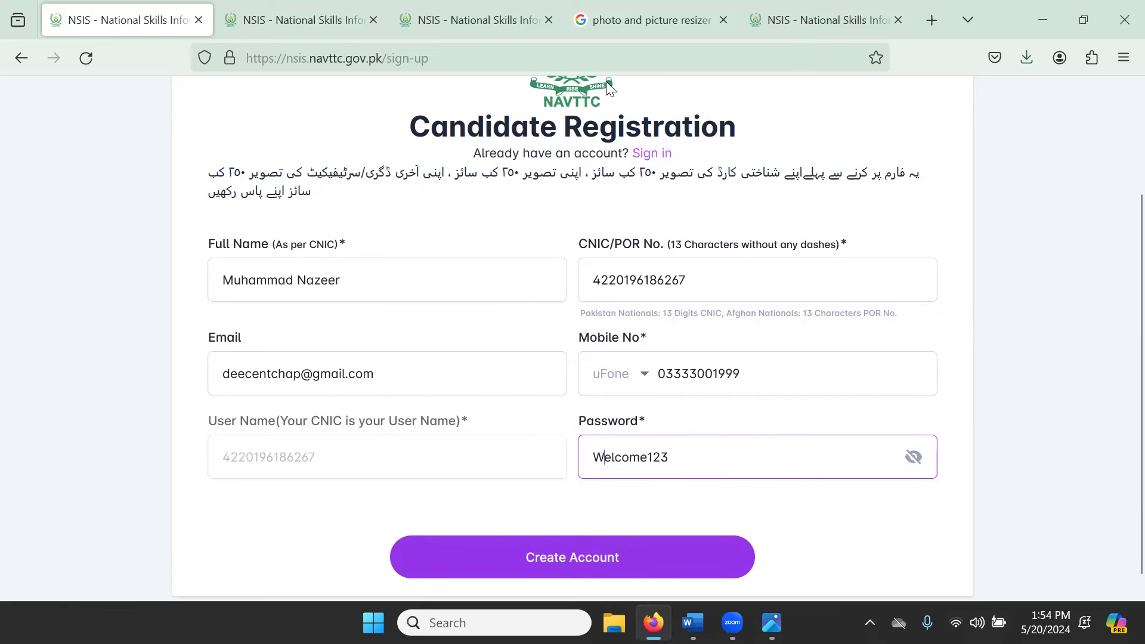
{"action": "left_click", "coordinate": [297, 8]}
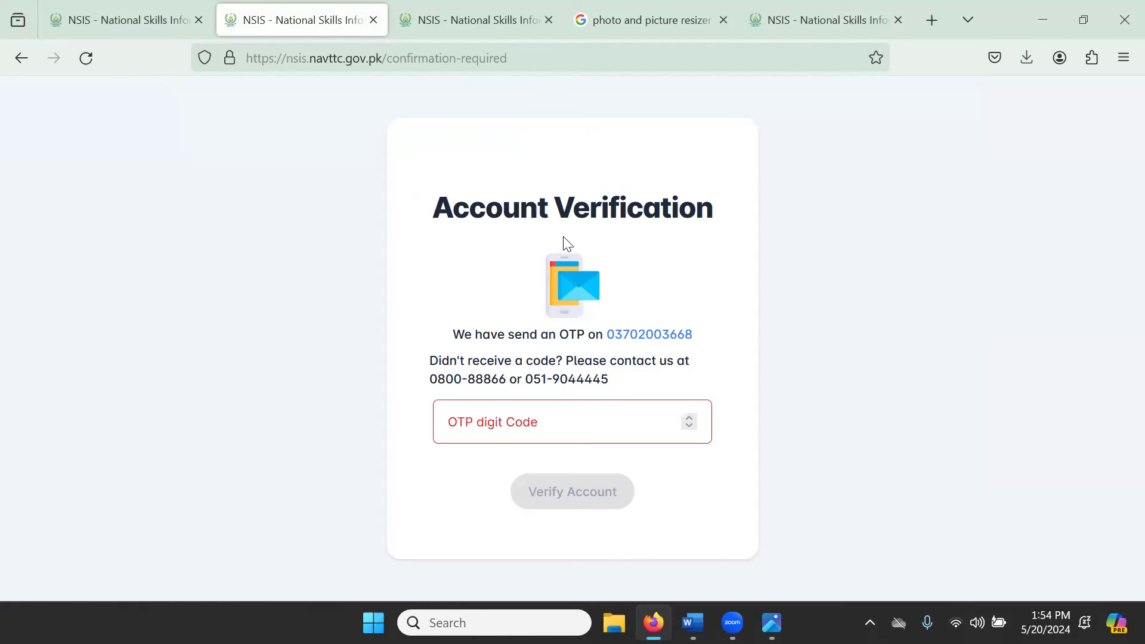
Enter the four-digit OTP code on the Account Verification page, after noting the phone number it was sent to
{"action": "left_click_drag", "start_coordinate": [608, 336], "coordinate": [708, 335]}
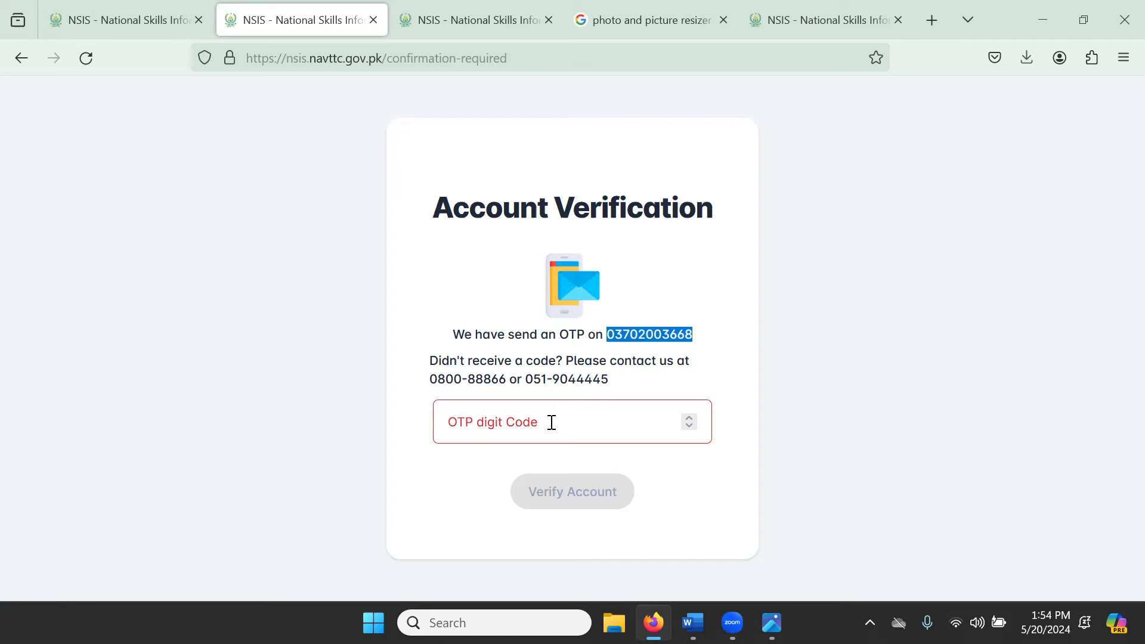
{"action": "left_click", "coordinate": [526, 419]}
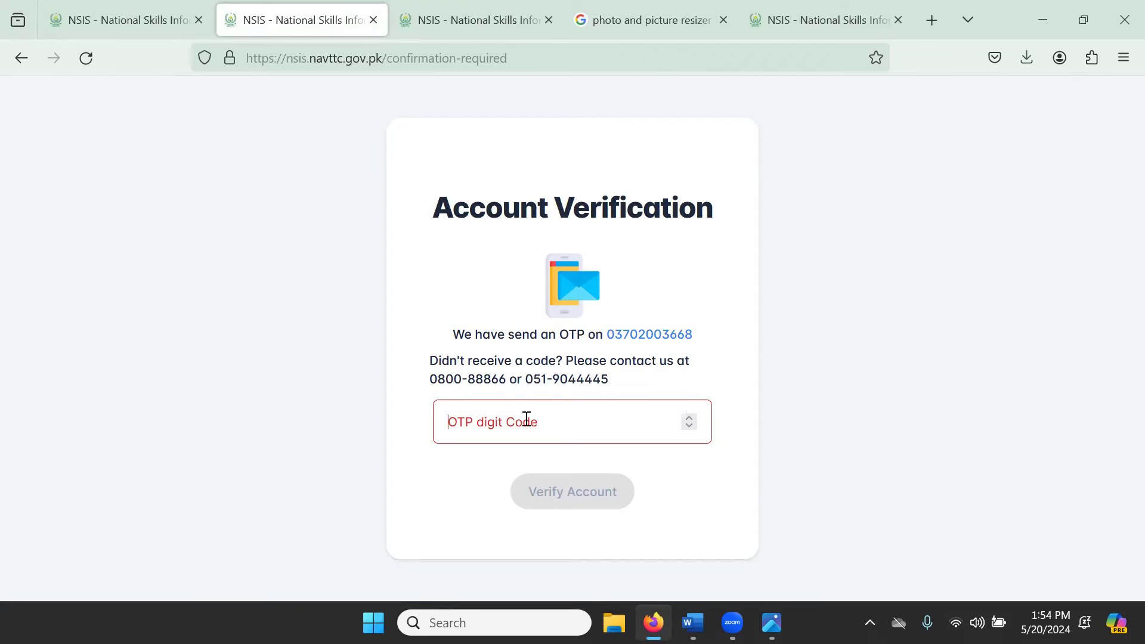
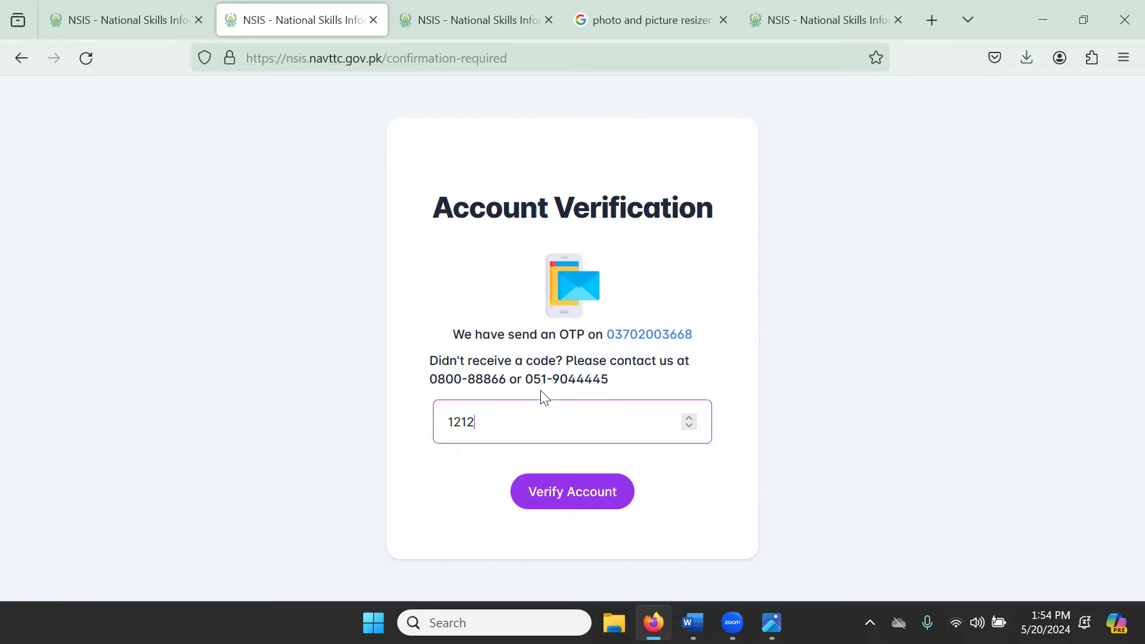
{"action": "left_click", "coordinate": [470, 20]}
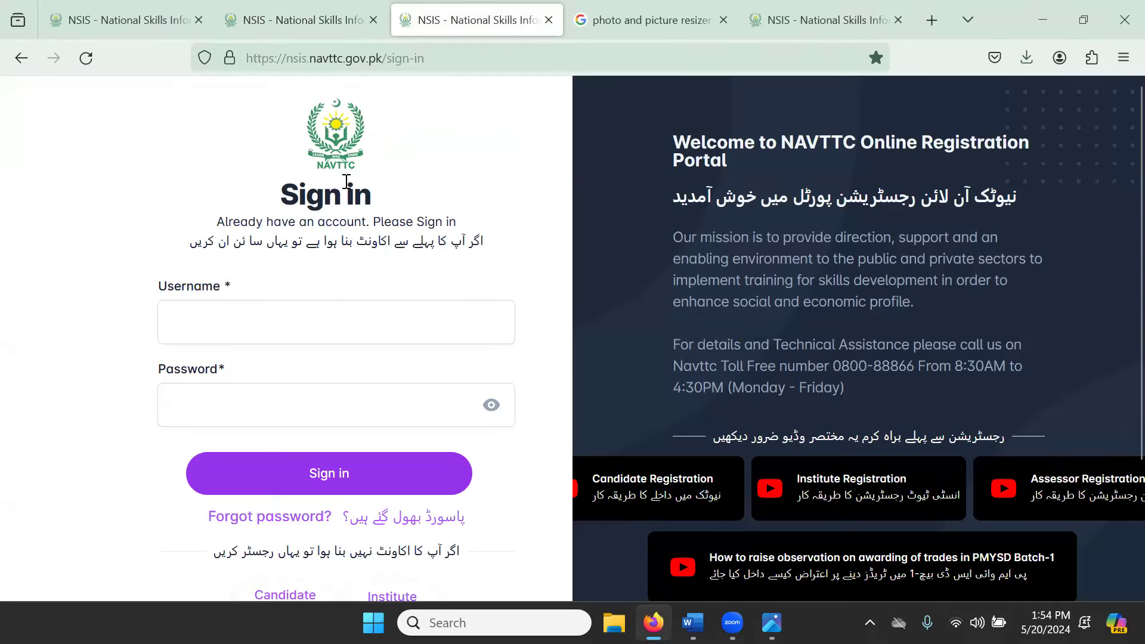
{"action": "left_click", "coordinate": [259, 3]}
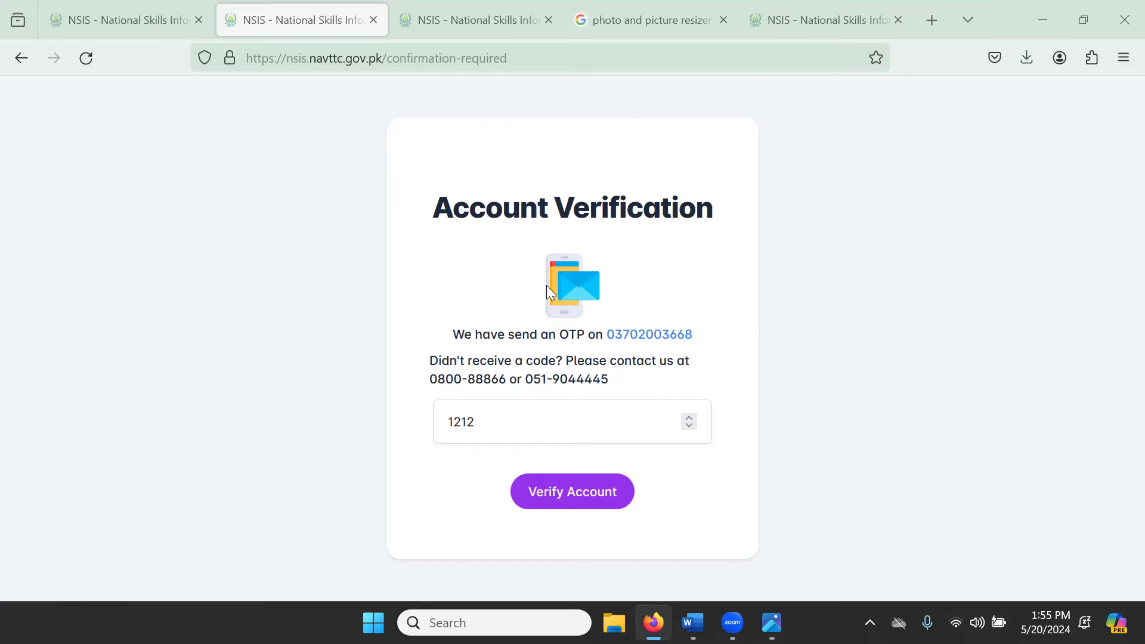
Compare the Sign in page with the filled registration form, selecting its CNIC number
{"action": "left_click", "coordinate": [483, 18]}
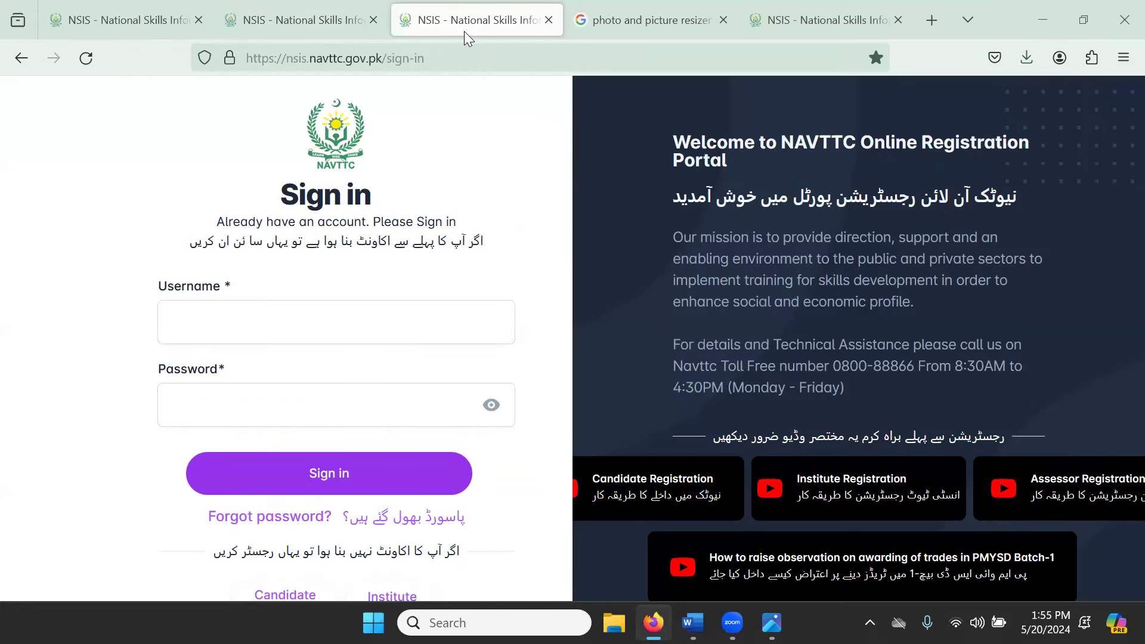
{"action": "left_click", "coordinate": [387, 58]}
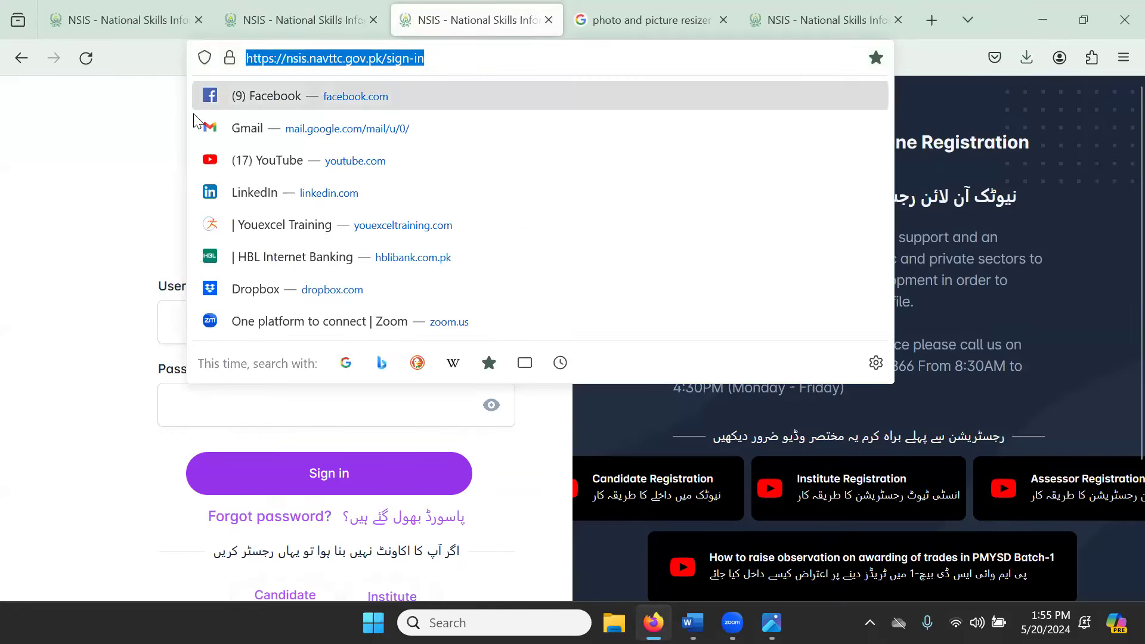
{"action": "left_click", "coordinate": [90, 140]}
{"action": "left_click", "coordinate": [203, 317]}
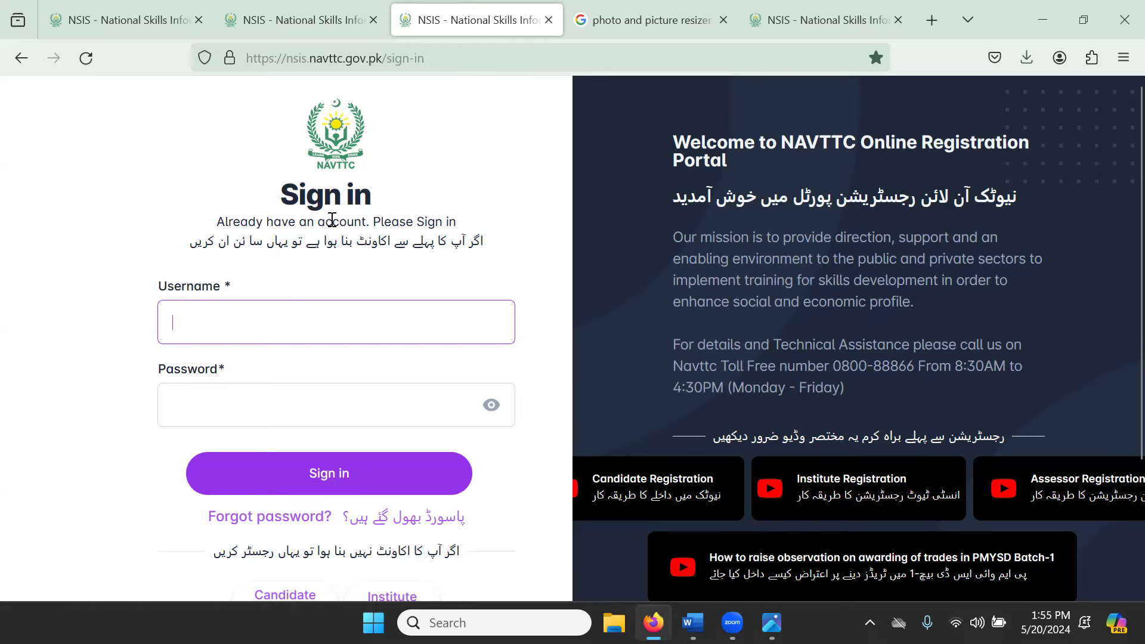
{"action": "left_click", "coordinate": [129, 16]}
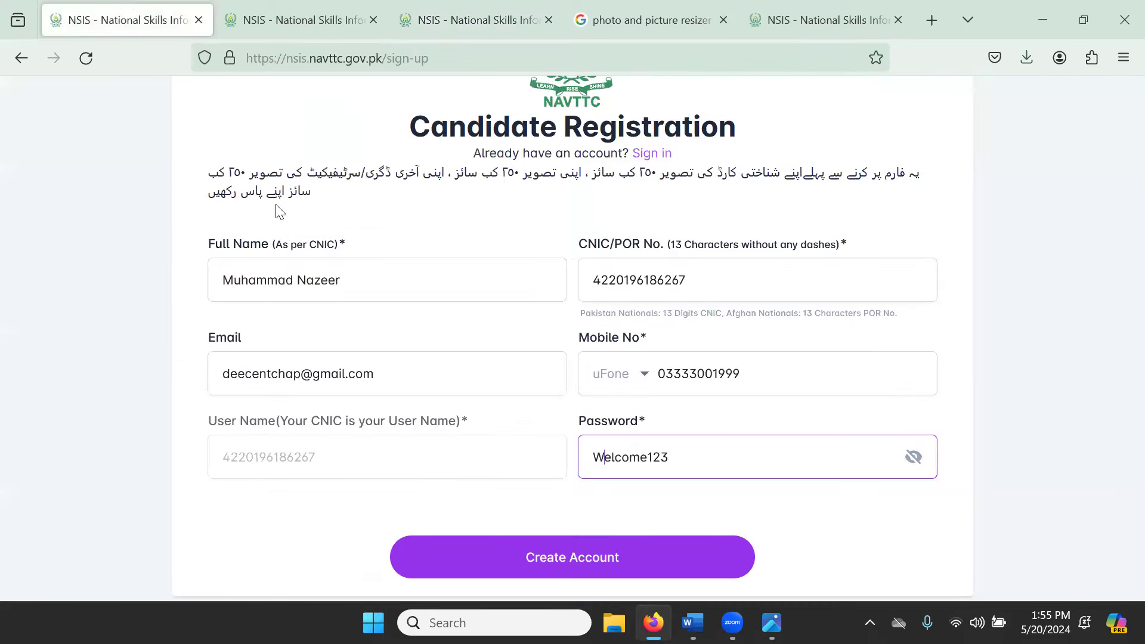
{"action": "left_click_drag", "start_coordinate": [594, 279], "coordinate": [716, 266]}
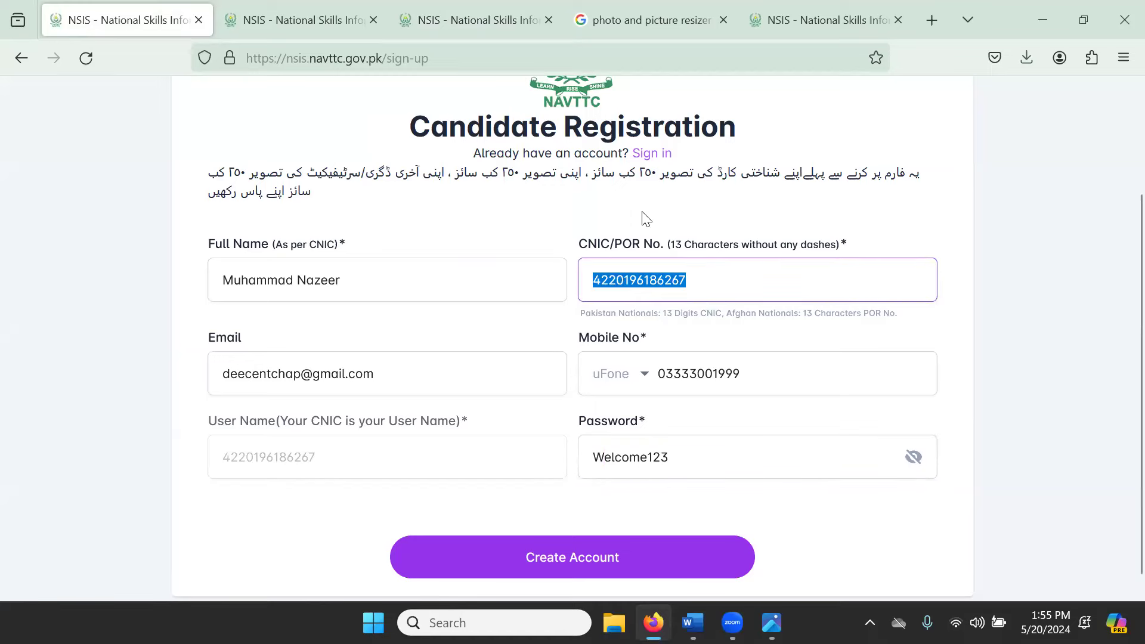
Check the sign-in and registration page addresses, then bring up the candidate profile registration form
{"action": "left_click", "coordinate": [506, 12]}
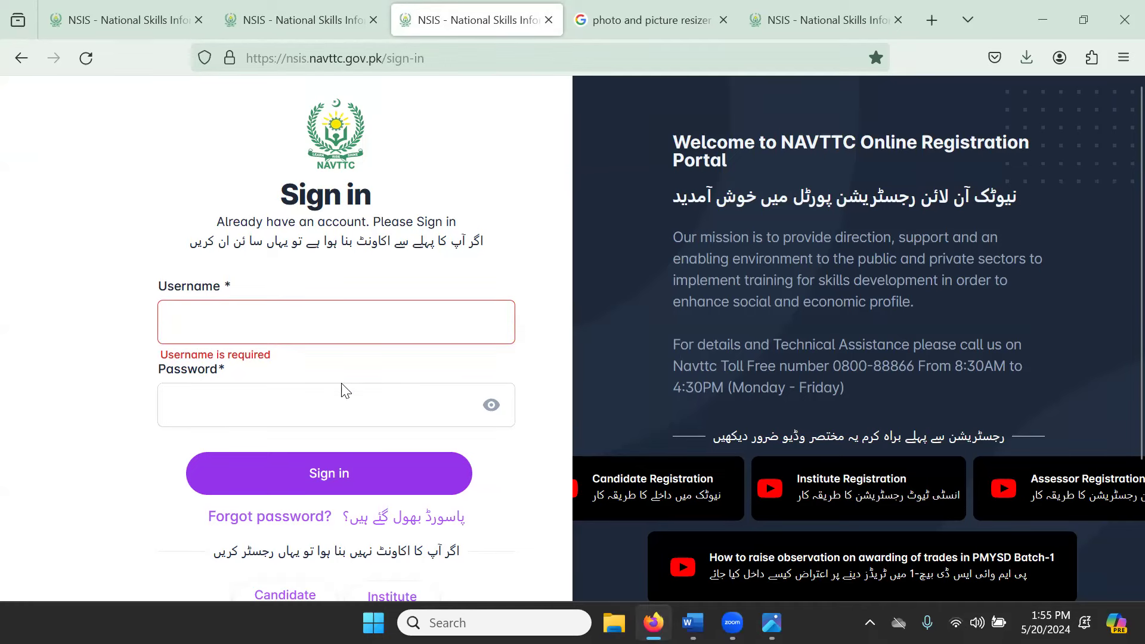
{"action": "left_click", "coordinate": [147, 22]}
{"action": "left_click", "coordinate": [402, 57]}
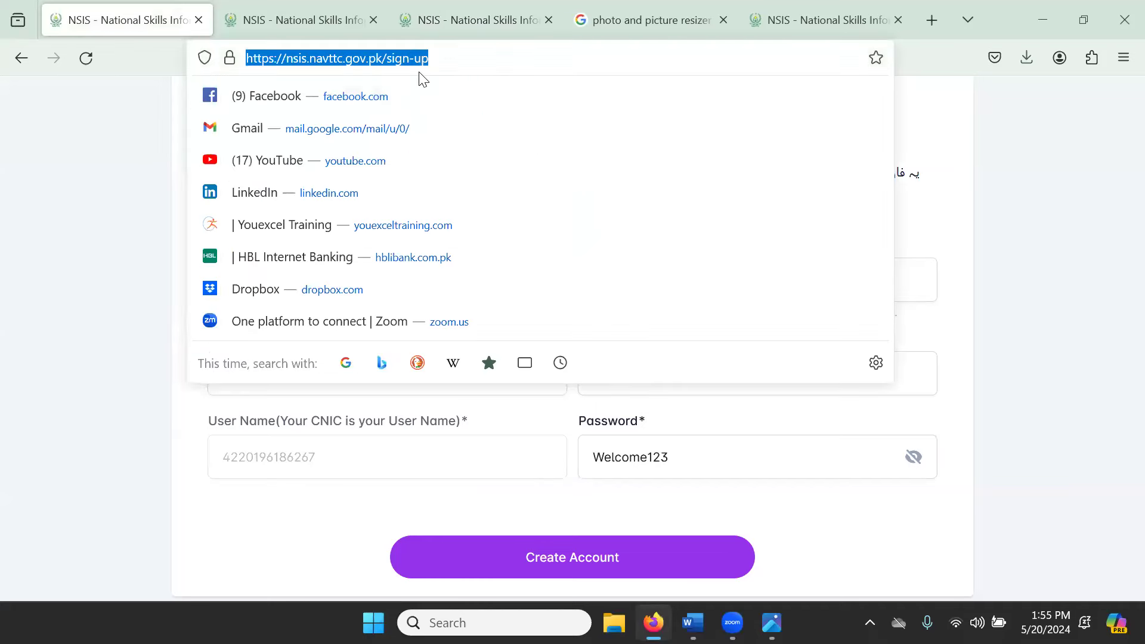
{"action": "left_click", "coordinate": [90, 203]}
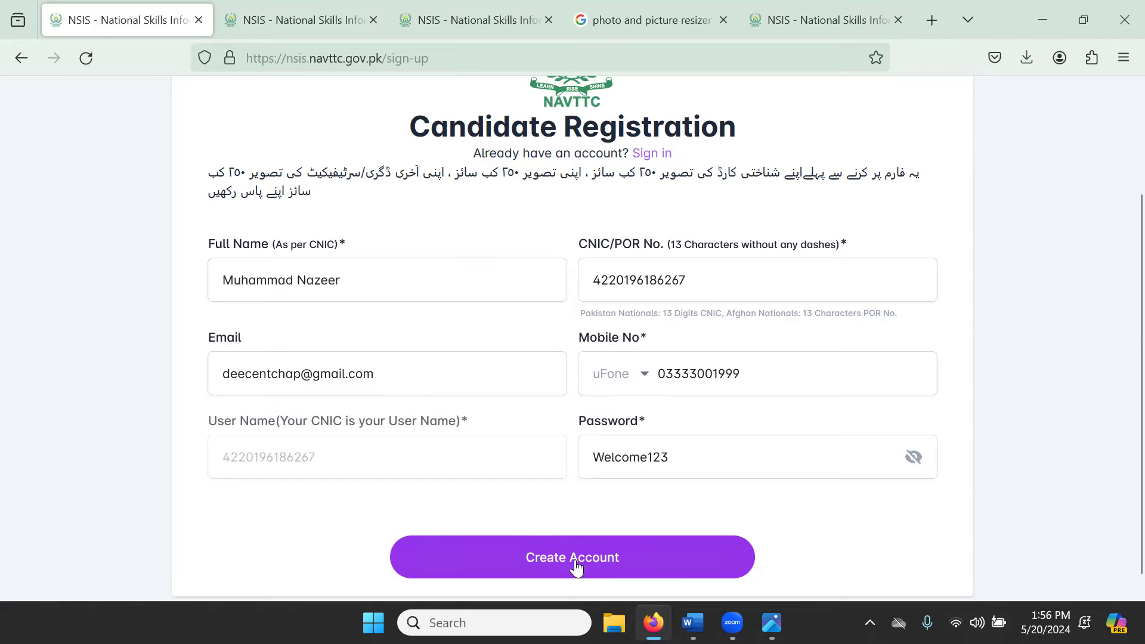
{"action": "left_click", "coordinate": [476, 24]}
{"action": "left_click", "coordinate": [429, 58]}
{"action": "left_click", "coordinate": [126, 180]}
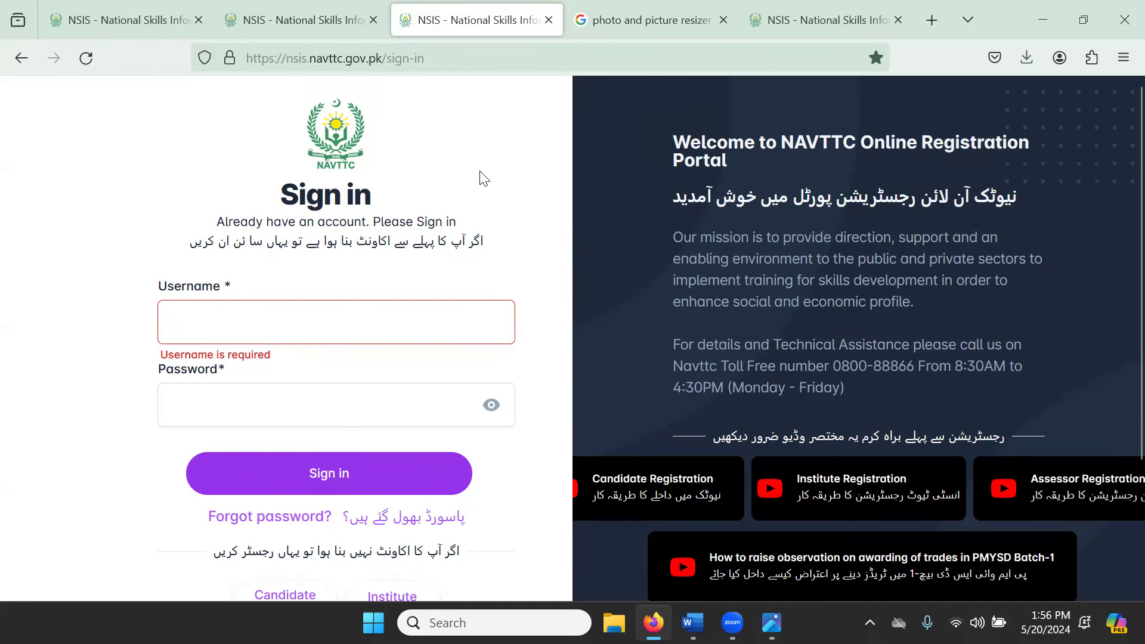
{"action": "left_click", "coordinate": [823, 9]}
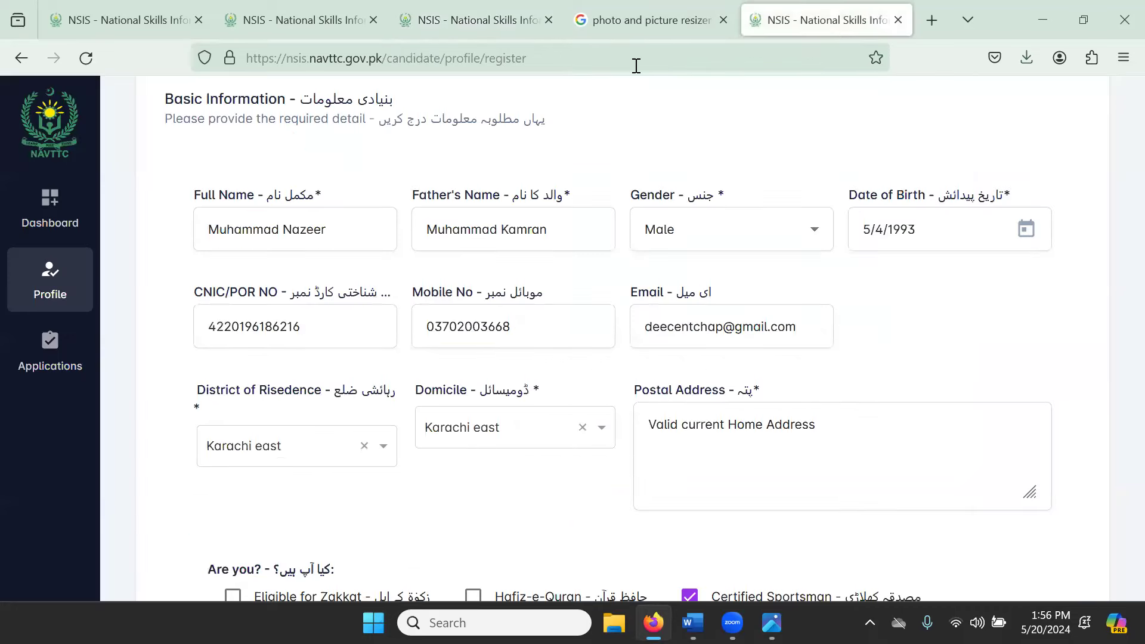
Scroll to the Candidate Profile heading and its Instructions box requiring 250 kb CNIC, photo and degree pictures
{"action": "scroll", "coordinate": [440, 251], "scroll_direction": "up", "scroll_amount": 5}
{"action": "scroll", "coordinate": [437, 245], "scroll_direction": "up", "scroll_amount": 1}
{"action": "scroll", "coordinate": [438, 244], "scroll_direction": "down", "scroll_amount": 1}
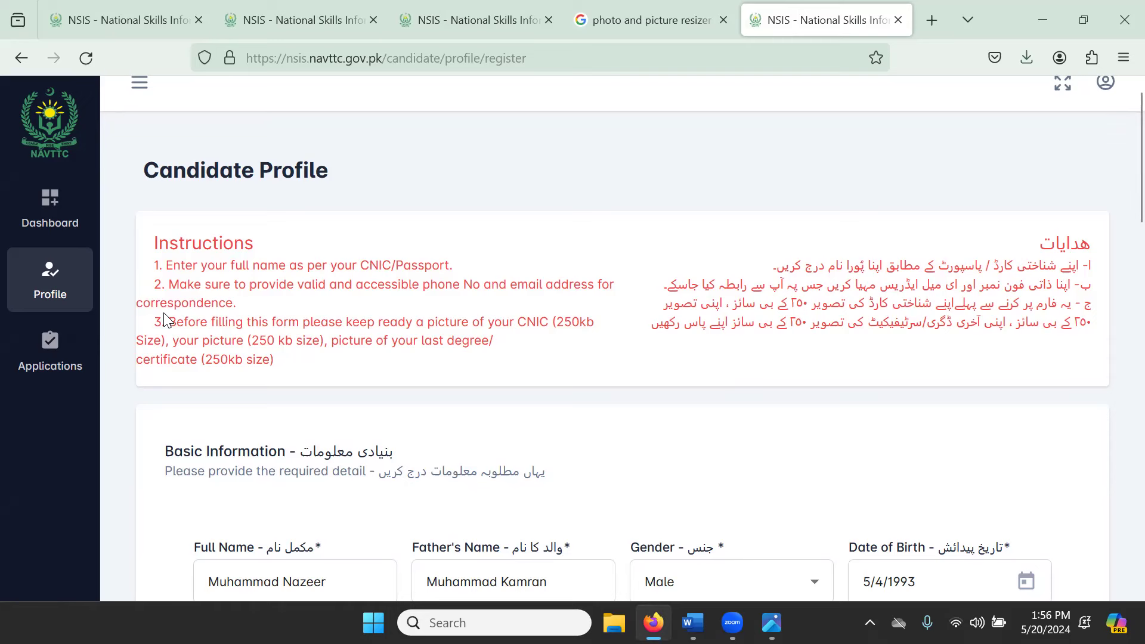
{"action": "left_click_drag", "start_coordinate": [167, 324], "coordinate": [335, 357]}
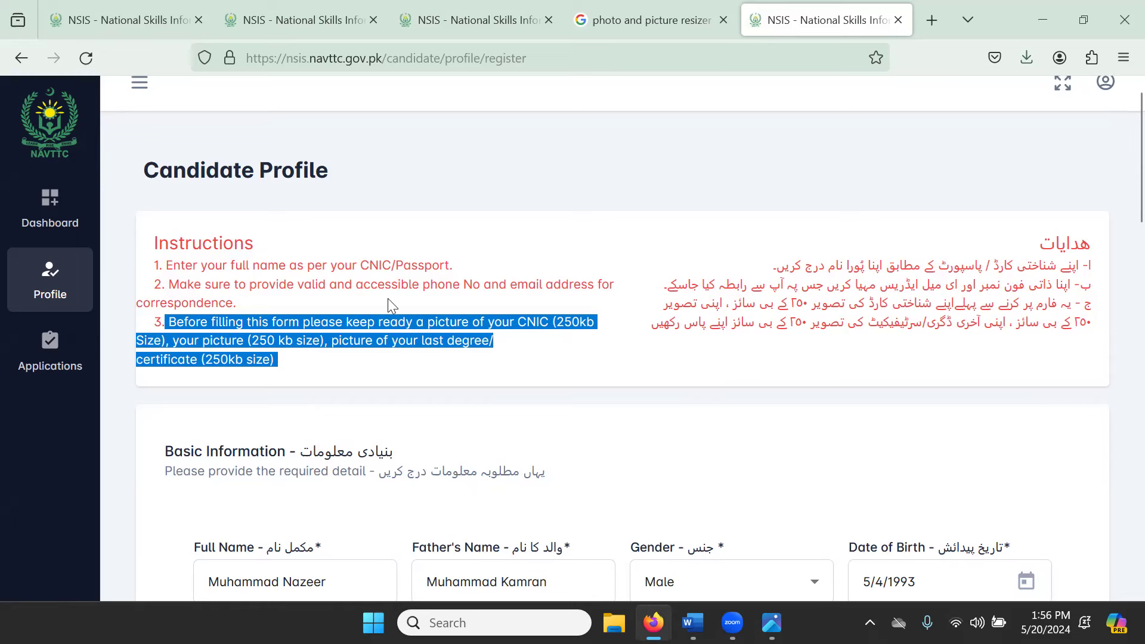
{"action": "left_click", "coordinate": [646, 8]}
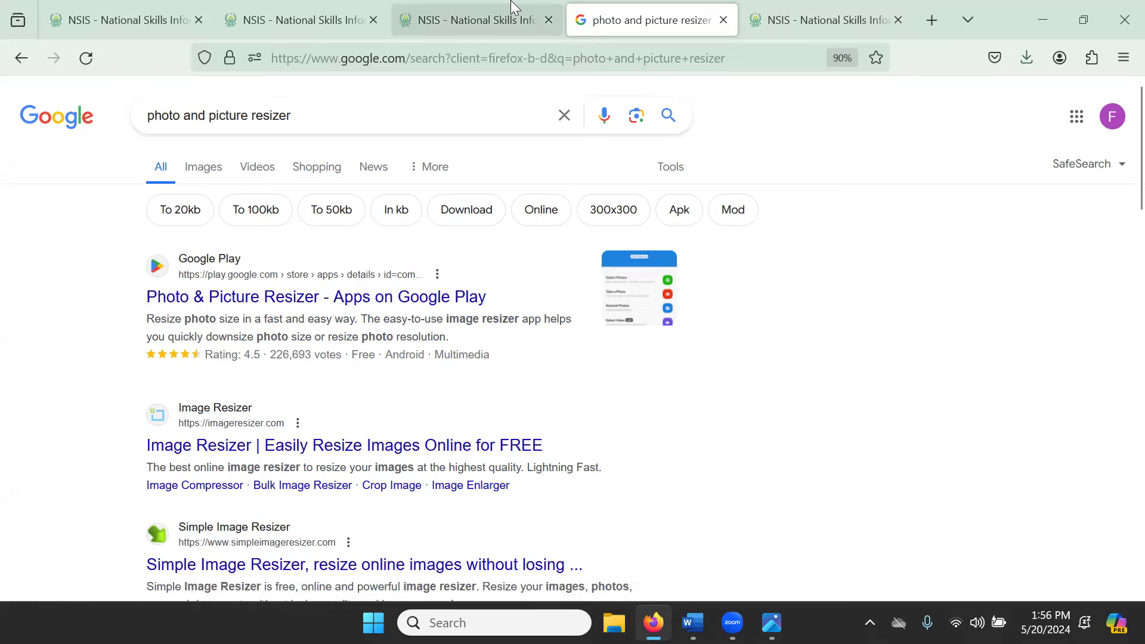
{"action": "left_click", "coordinate": [758, 9]}
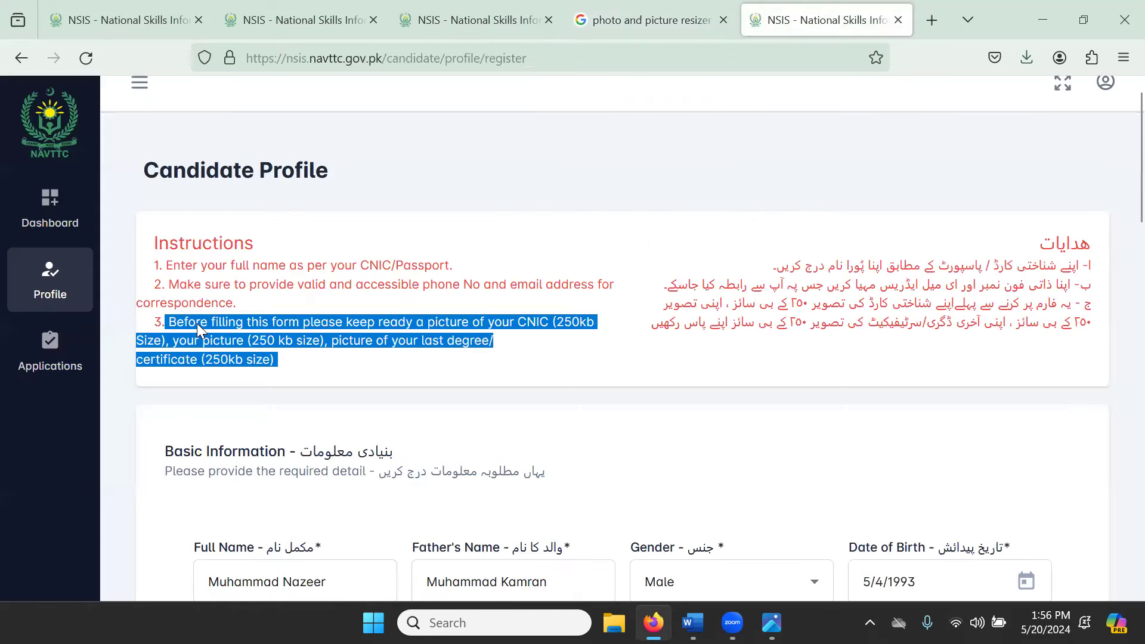
{"action": "left_click", "coordinate": [250, 352]}
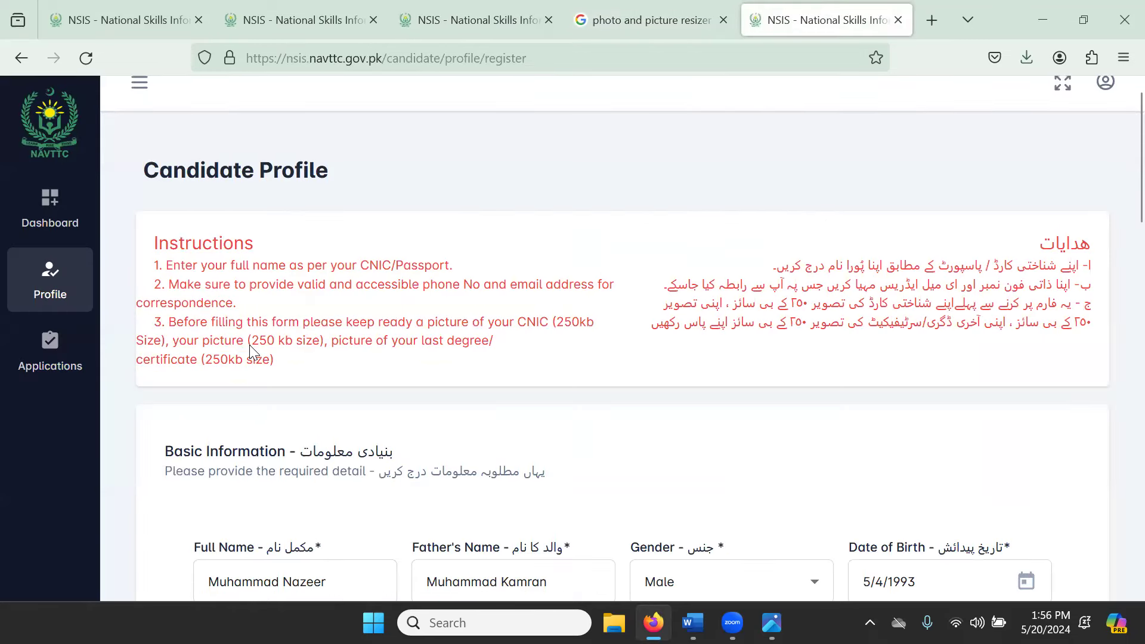
{"action": "scroll", "coordinate": [250, 351], "scroll_direction": "down", "scroll_amount": 5}
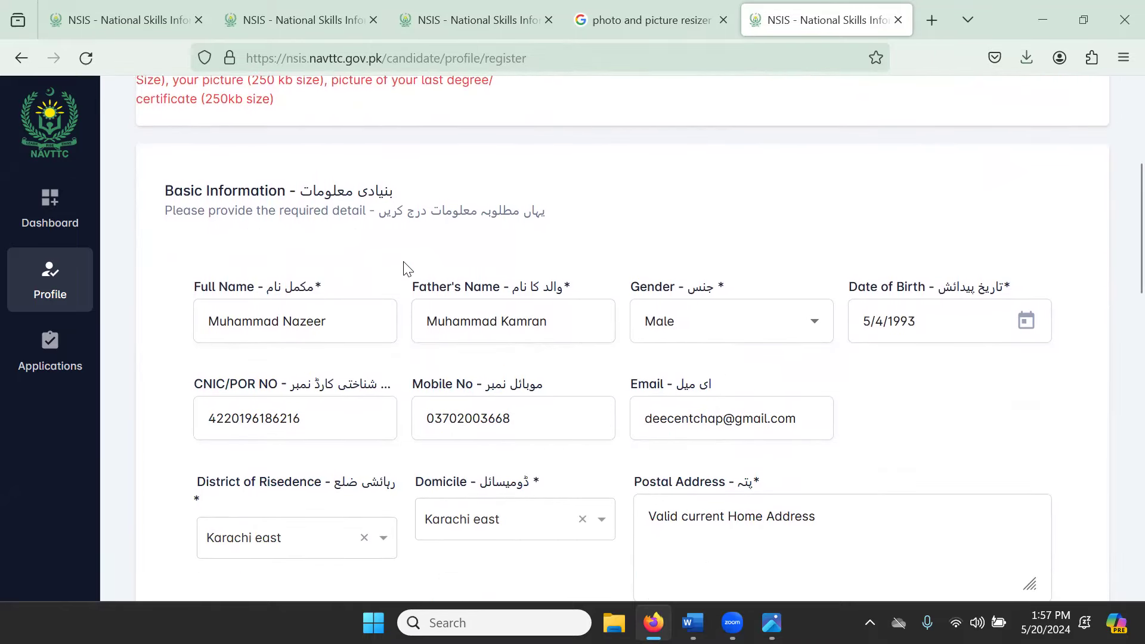
{"action": "scroll", "coordinate": [407, 268], "scroll_direction": "down", "scroll_amount": 1}
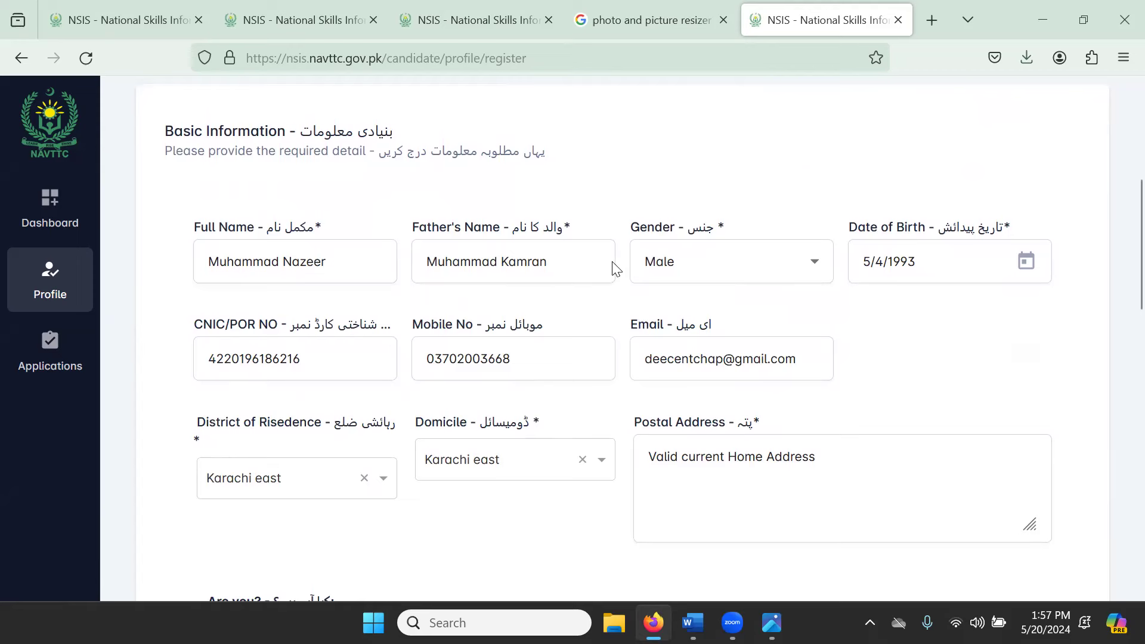
{"action": "left_click", "coordinate": [703, 267]}
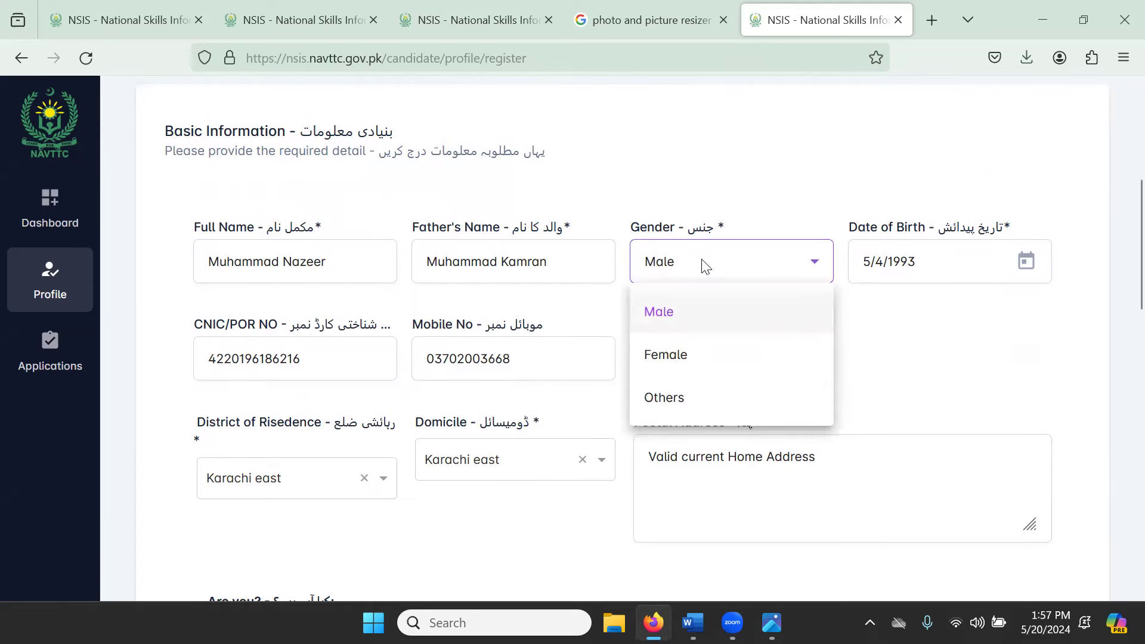
{"action": "left_click", "coordinate": [702, 265]}
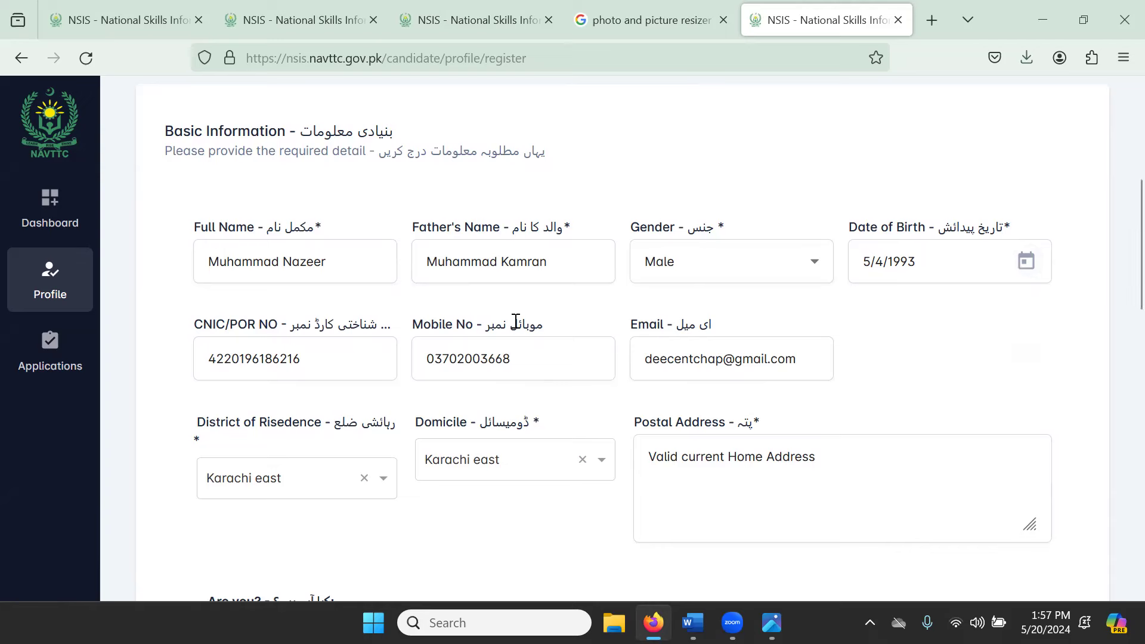
{"action": "left_click", "coordinate": [334, 363]}
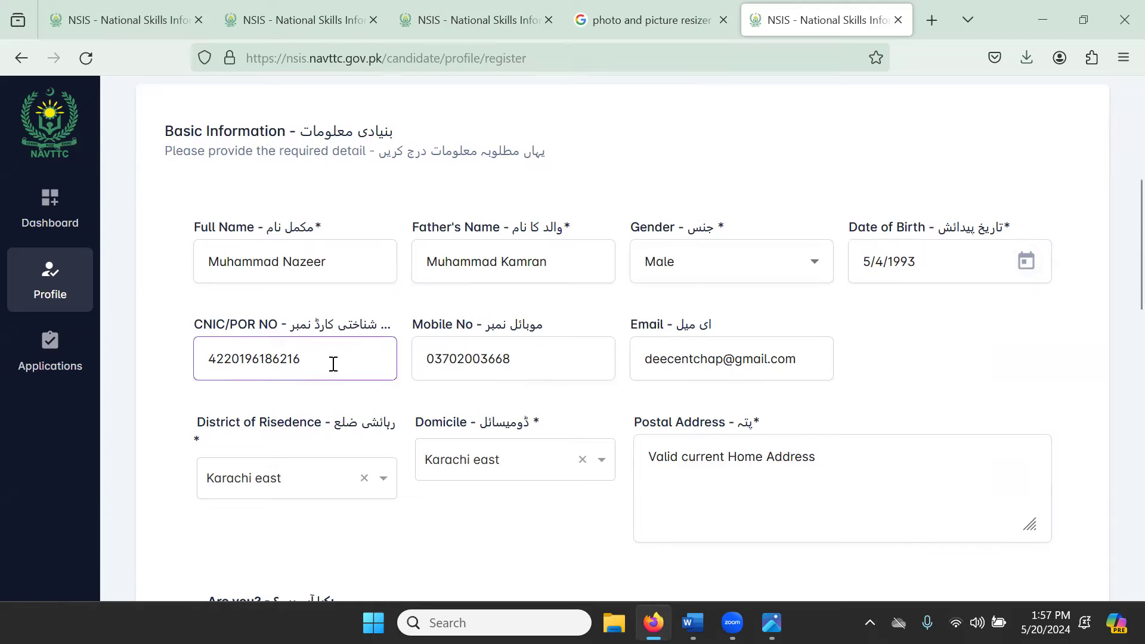
{"action": "left_click", "coordinate": [518, 359]}
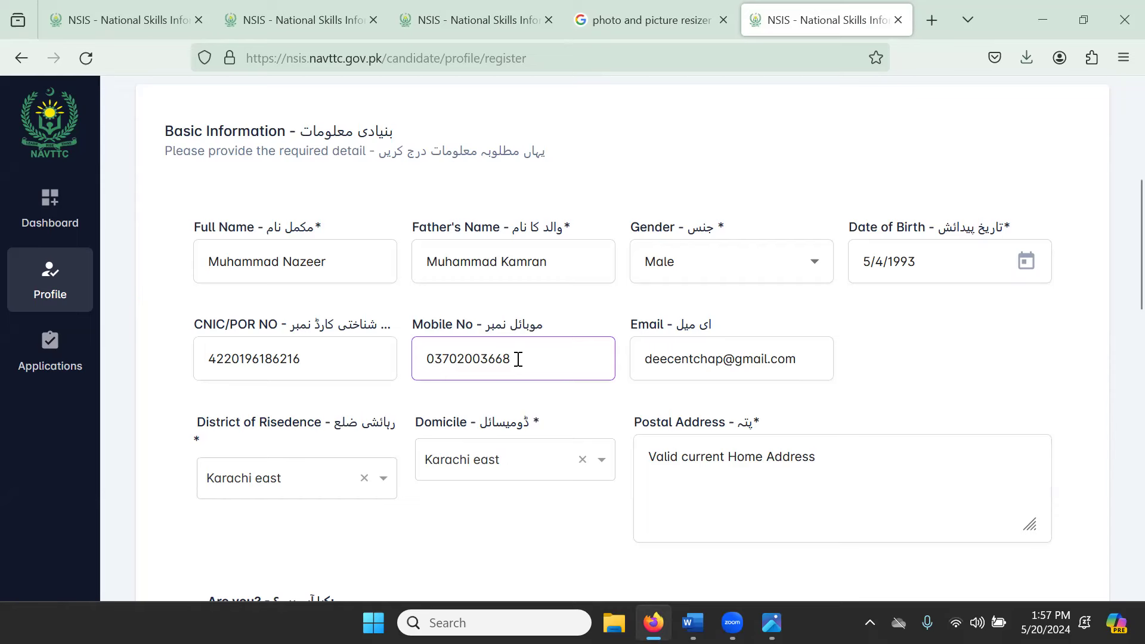
{"action": "scroll", "coordinate": [713, 361], "scroll_direction": "down", "scroll_amount": 2}
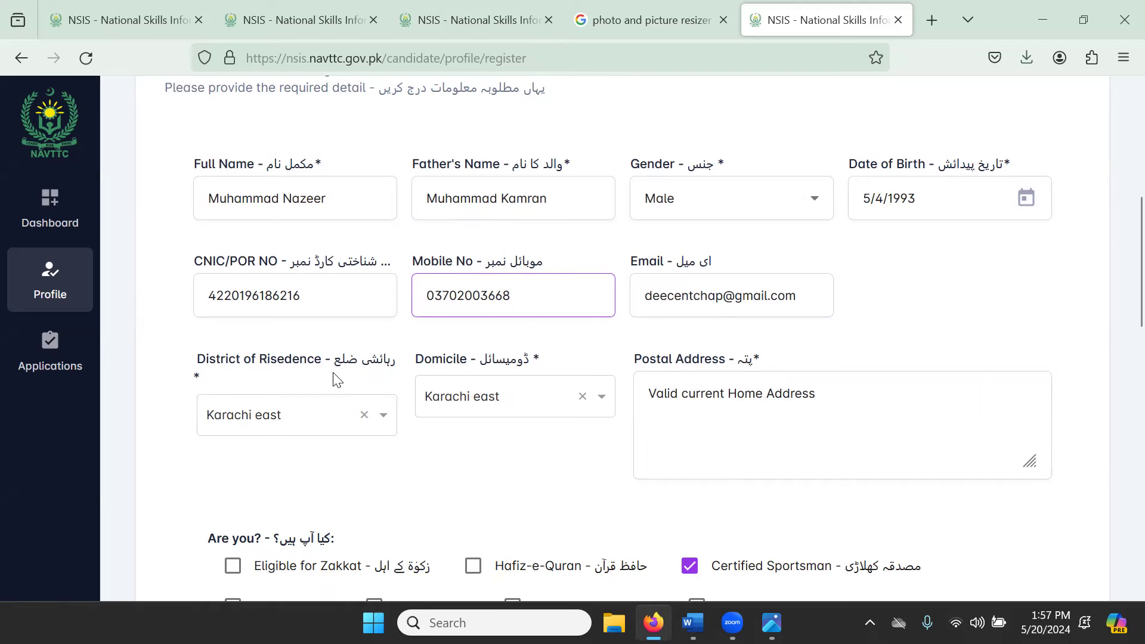
{"action": "scroll", "coordinate": [338, 379], "scroll_direction": "down", "scroll_amount": 1}
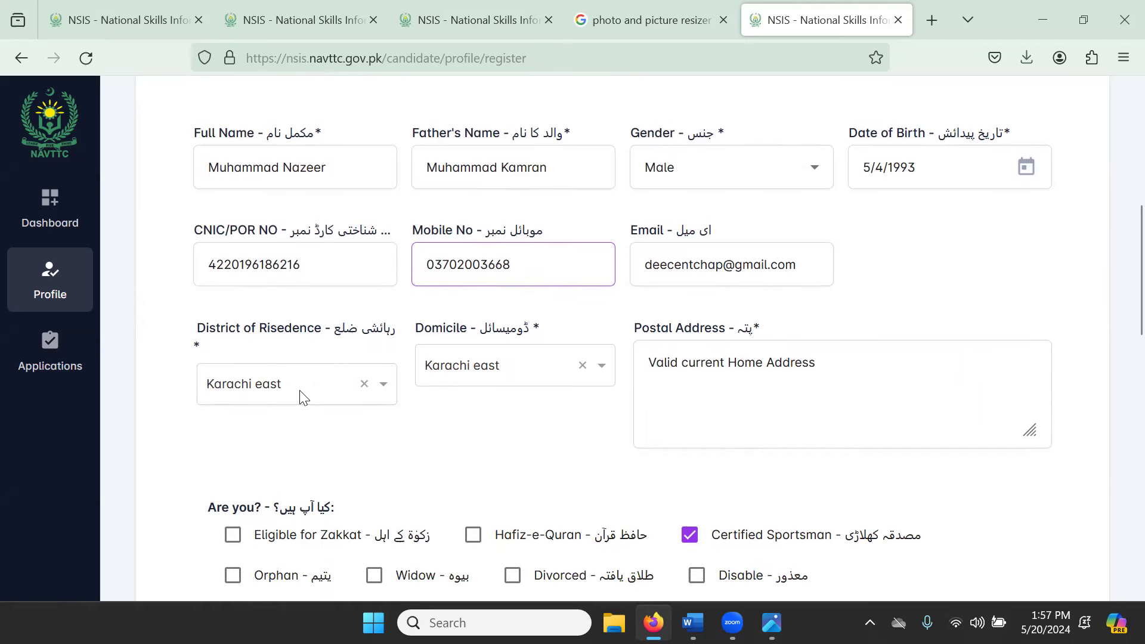
{"action": "left_click", "coordinate": [304, 398]}
{"action": "scroll", "coordinate": [281, 447], "scroll_direction": "up", "scroll_amount": 2}
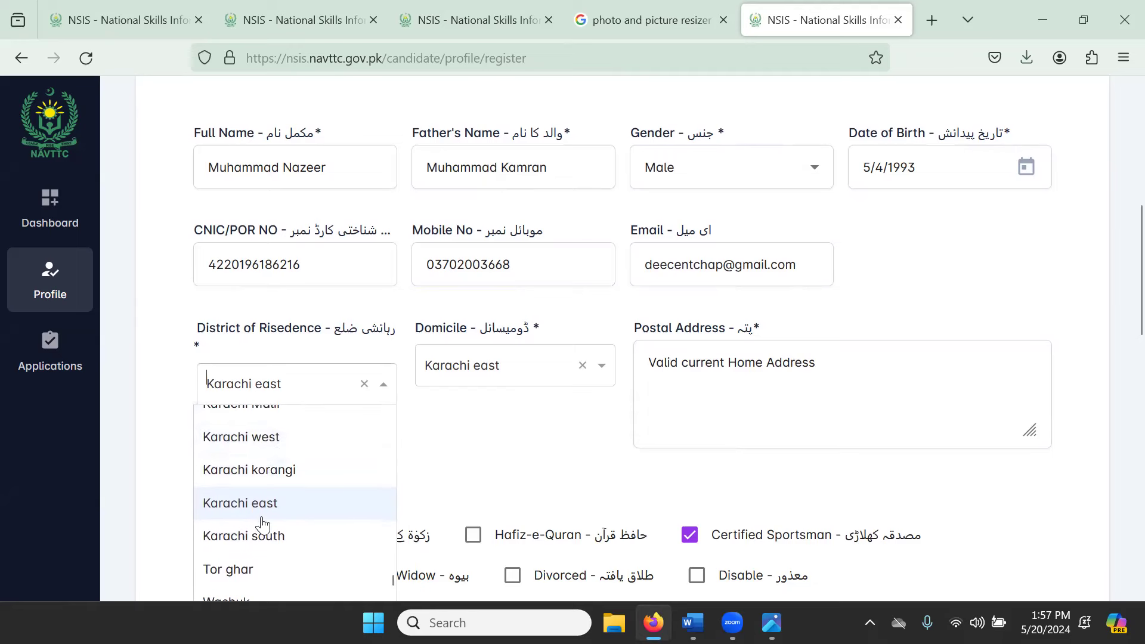
{"action": "scroll", "coordinate": [257, 539], "scroll_direction": "up", "scroll_amount": 3}
{"action": "scroll", "coordinate": [256, 539], "scroll_direction": "down", "scroll_amount": 2}
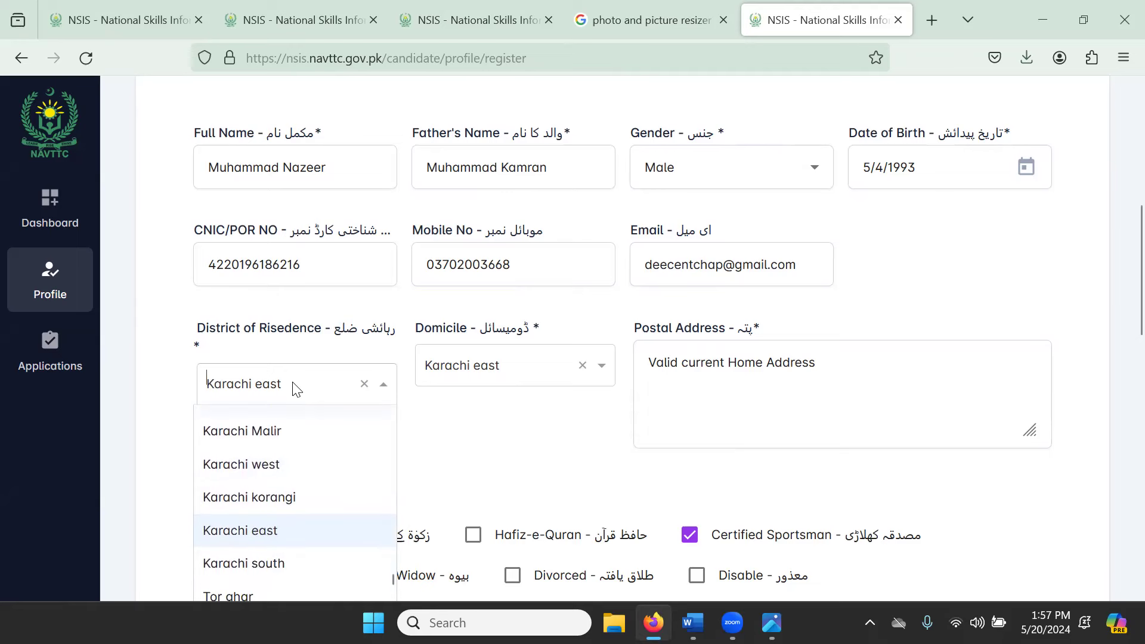
{"action": "left_click", "coordinate": [242, 530]}
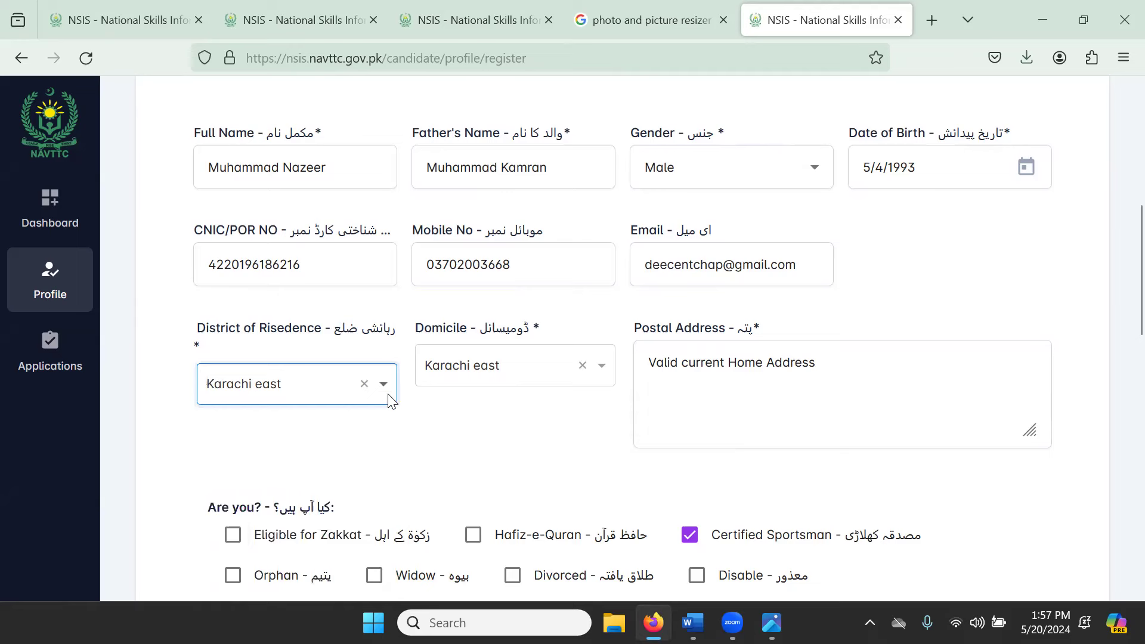
{"action": "left_click", "coordinate": [512, 373]}
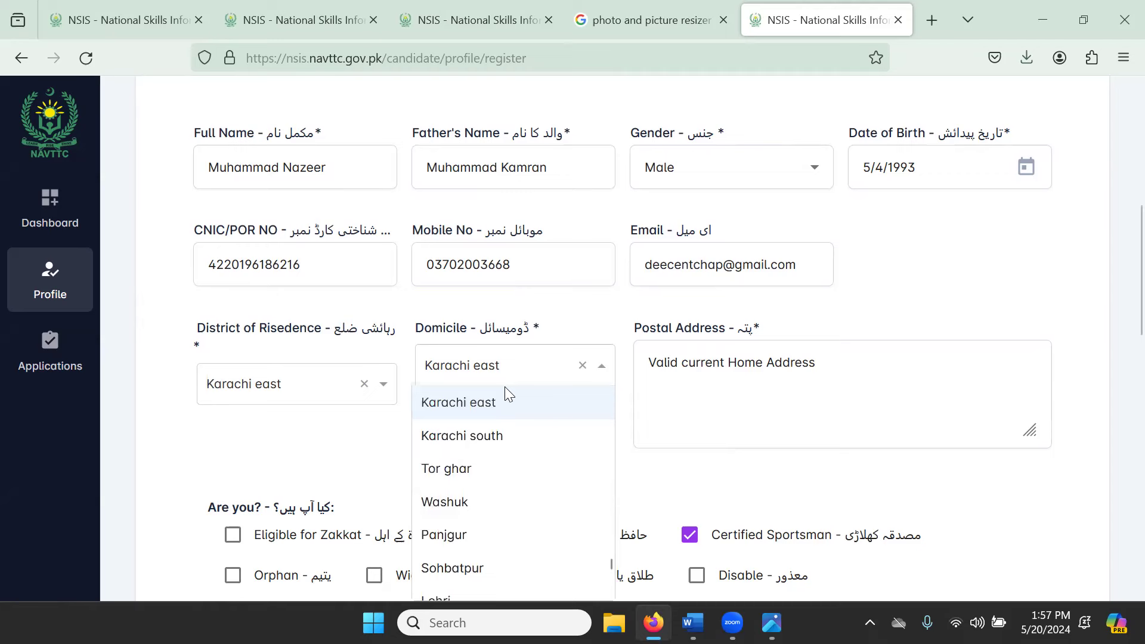
{"action": "scroll", "coordinate": [493, 451], "scroll_direction": "up", "scroll_amount": 6}
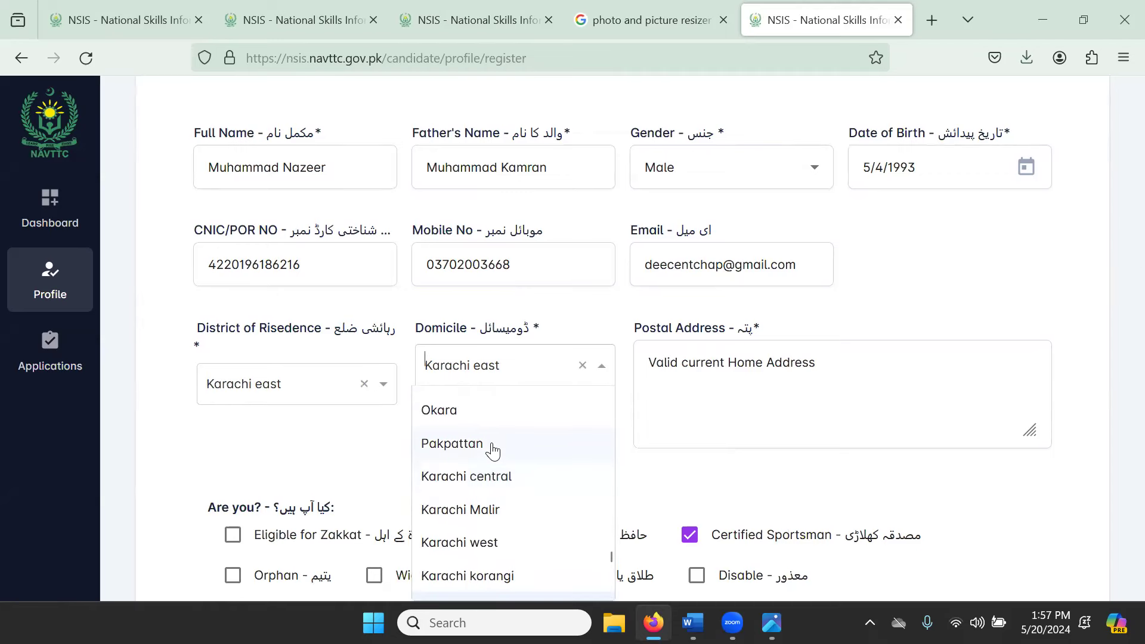
{"action": "scroll", "coordinate": [491, 452], "scroll_direction": "up", "scroll_amount": 3}
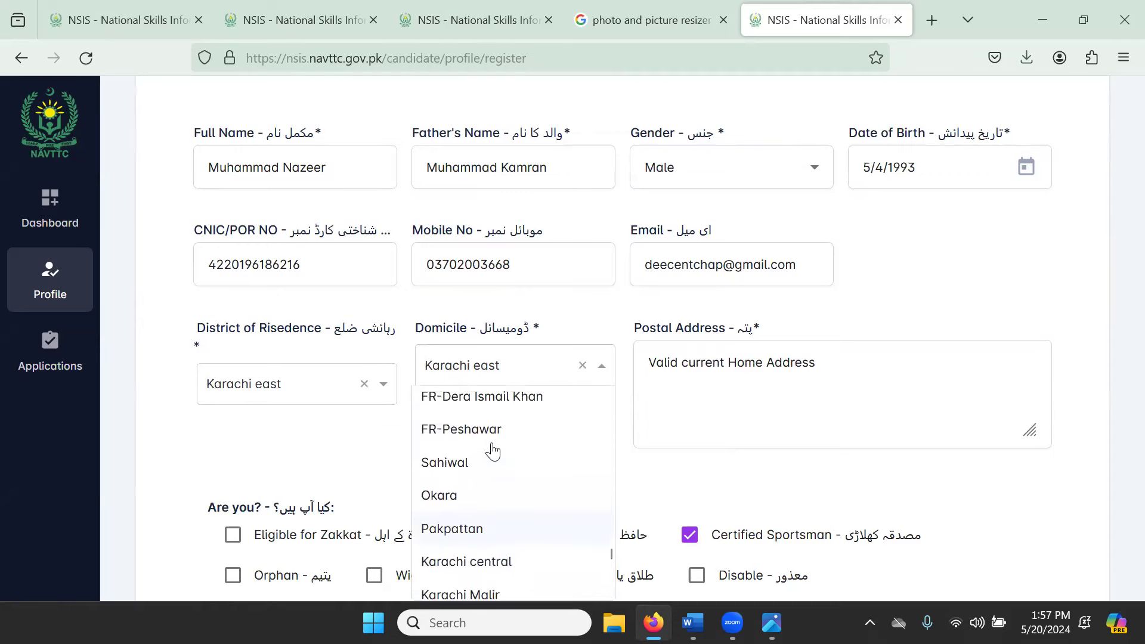
{"action": "left_click", "coordinate": [248, 444]}
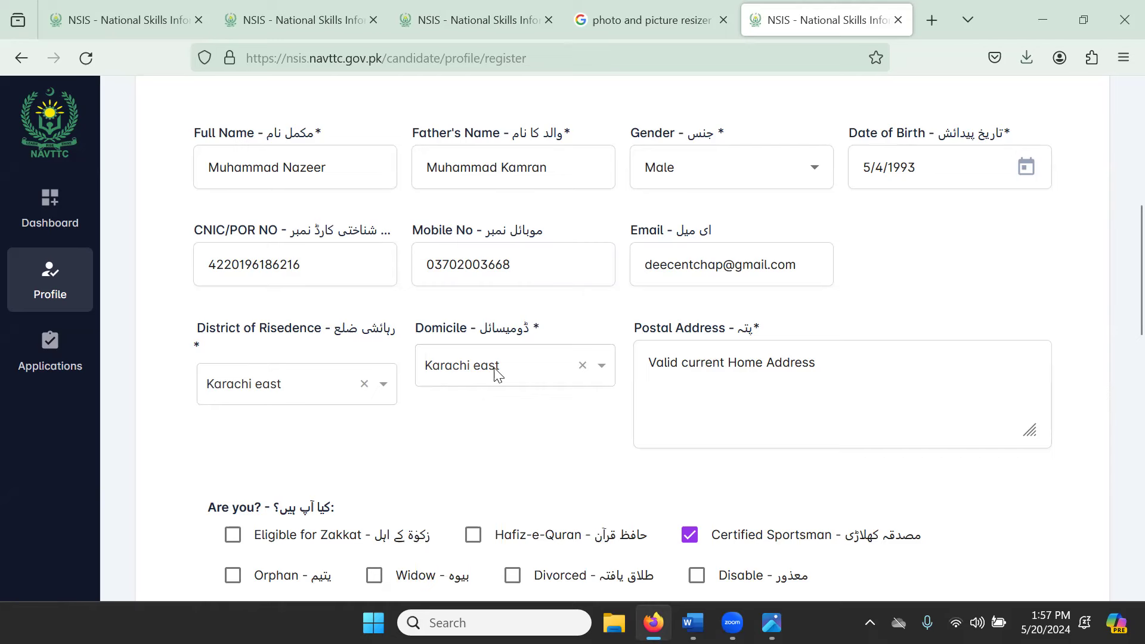
{"action": "left_click_drag", "start_coordinate": [648, 363], "coordinate": [875, 356]}
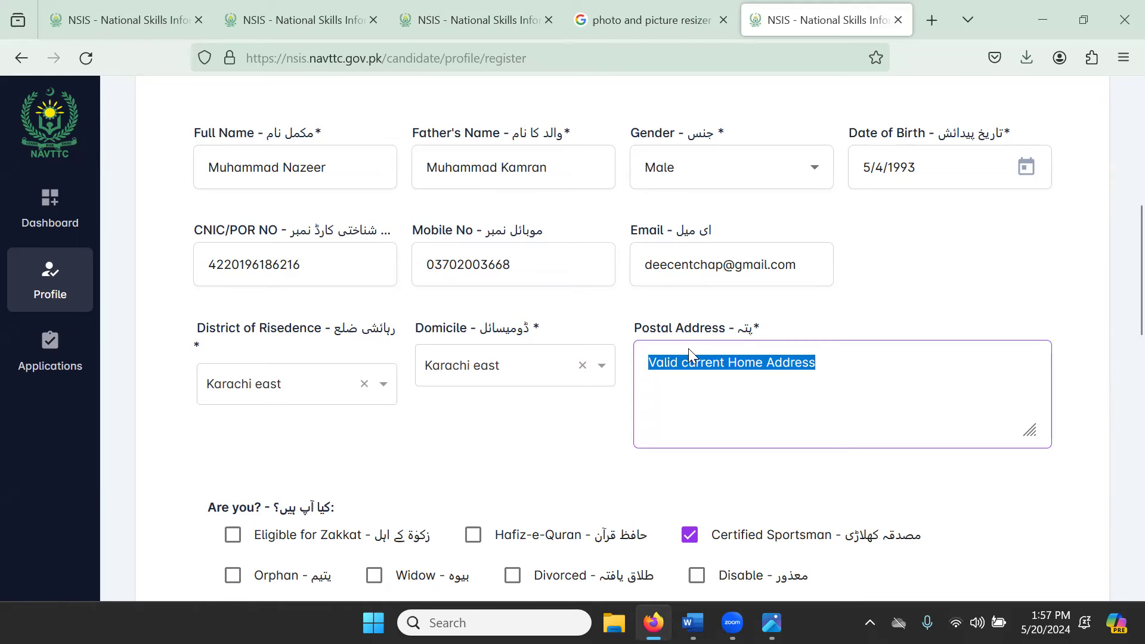
{"action": "scroll", "coordinate": [687, 351], "scroll_direction": "up", "scroll_amount": 1}
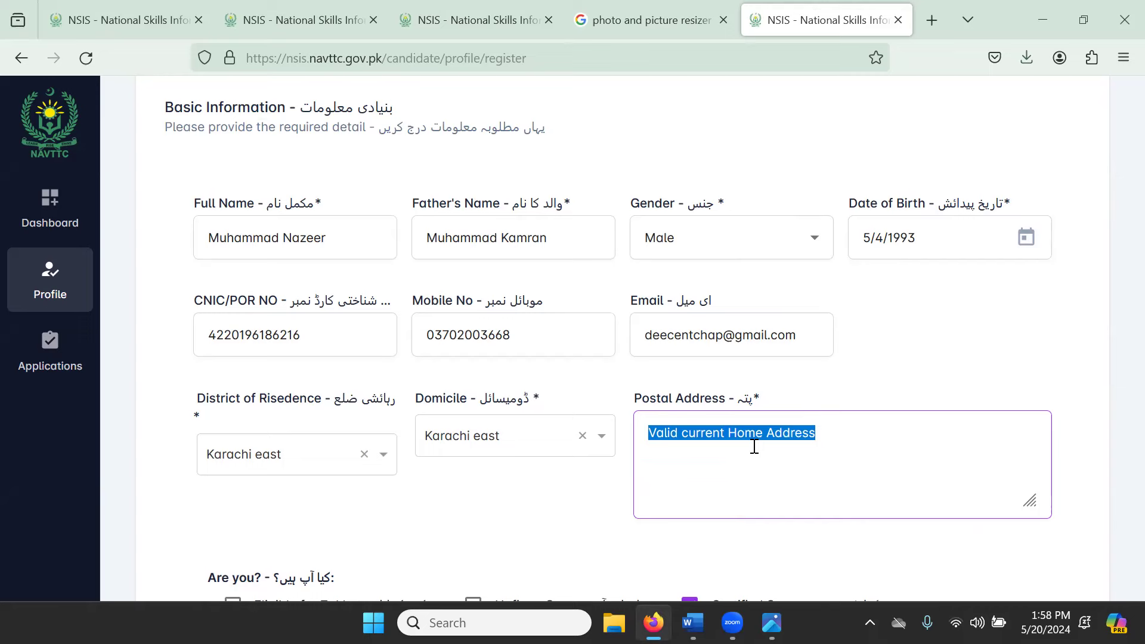
{"action": "scroll", "coordinate": [754, 446], "scroll_direction": "down", "scroll_amount": 1}
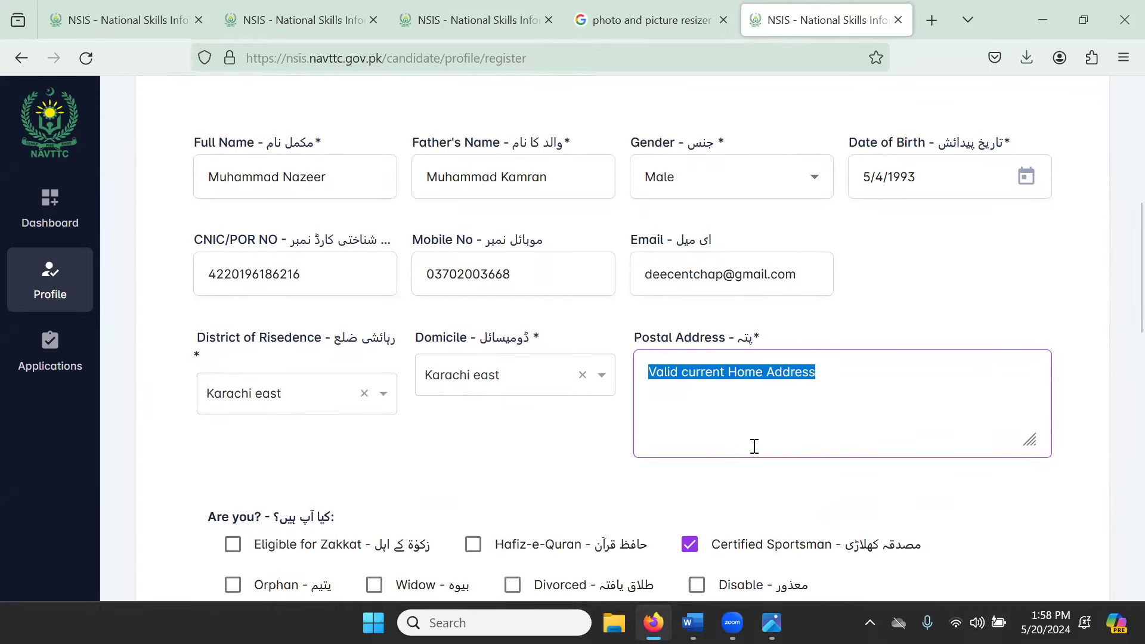
{"action": "scroll", "coordinate": [754, 446], "scroll_direction": "down", "scroll_amount": 2}
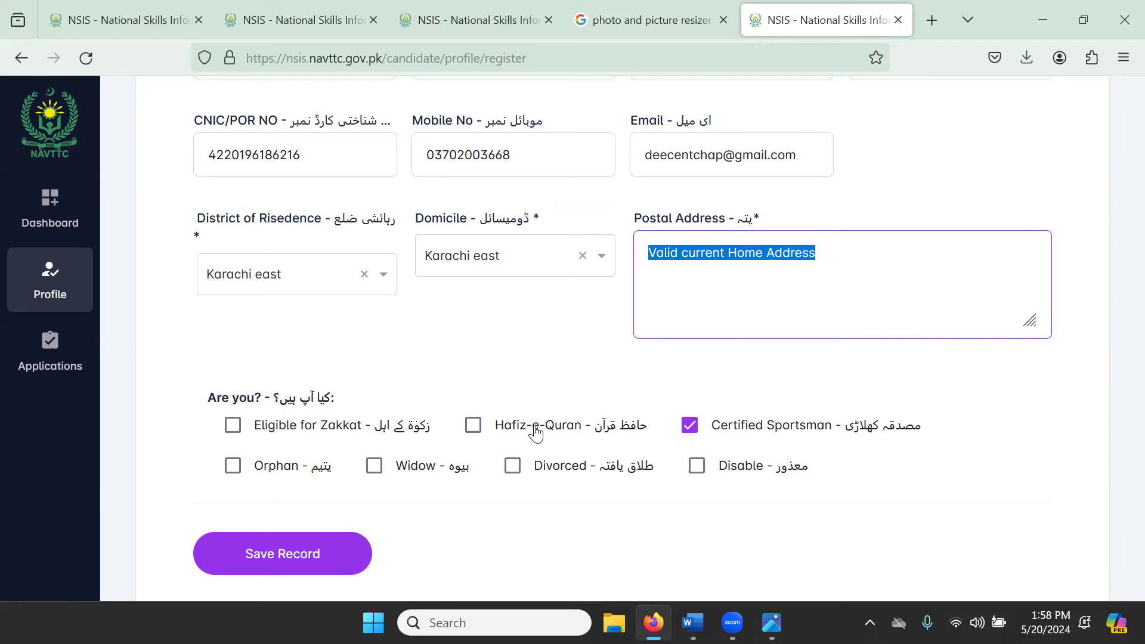
Untick Hafiz-e-Quran and Certified Sportsman so no 'Are you?' option stays selected
{"action": "left_click", "coordinate": [473, 428]}
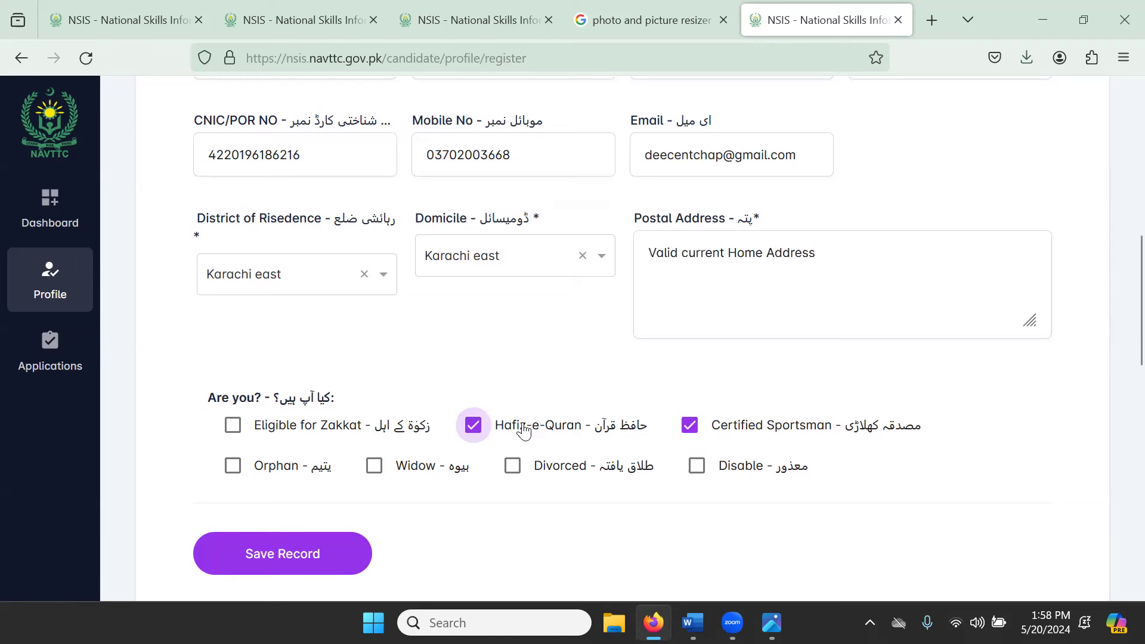
{"action": "left_click", "coordinate": [474, 432]}
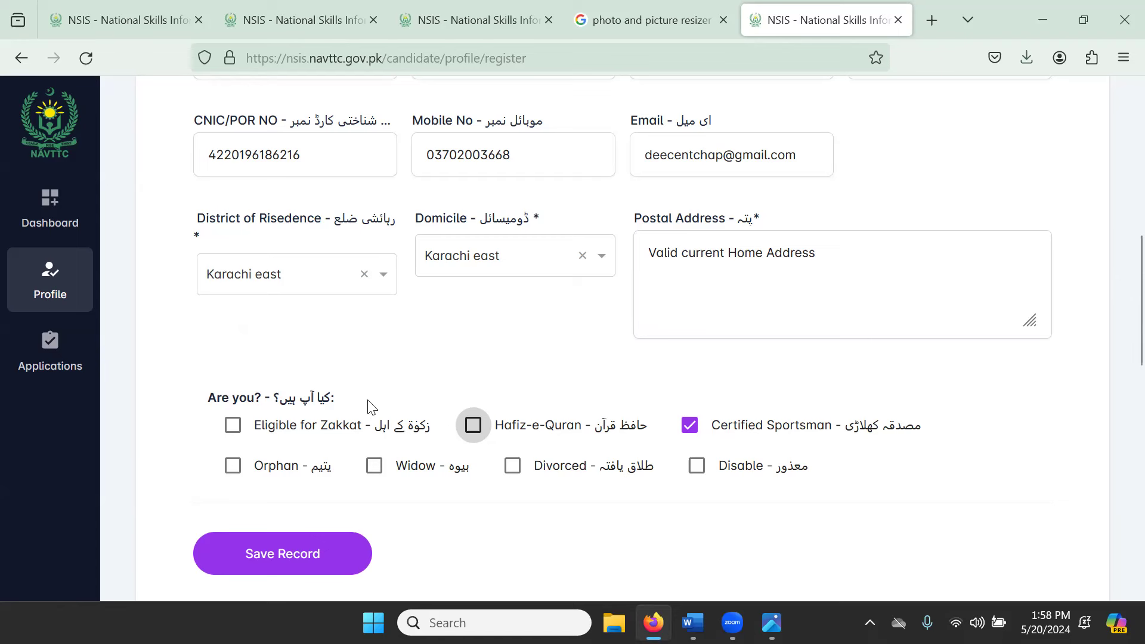
{"action": "left_click", "coordinate": [474, 426]}
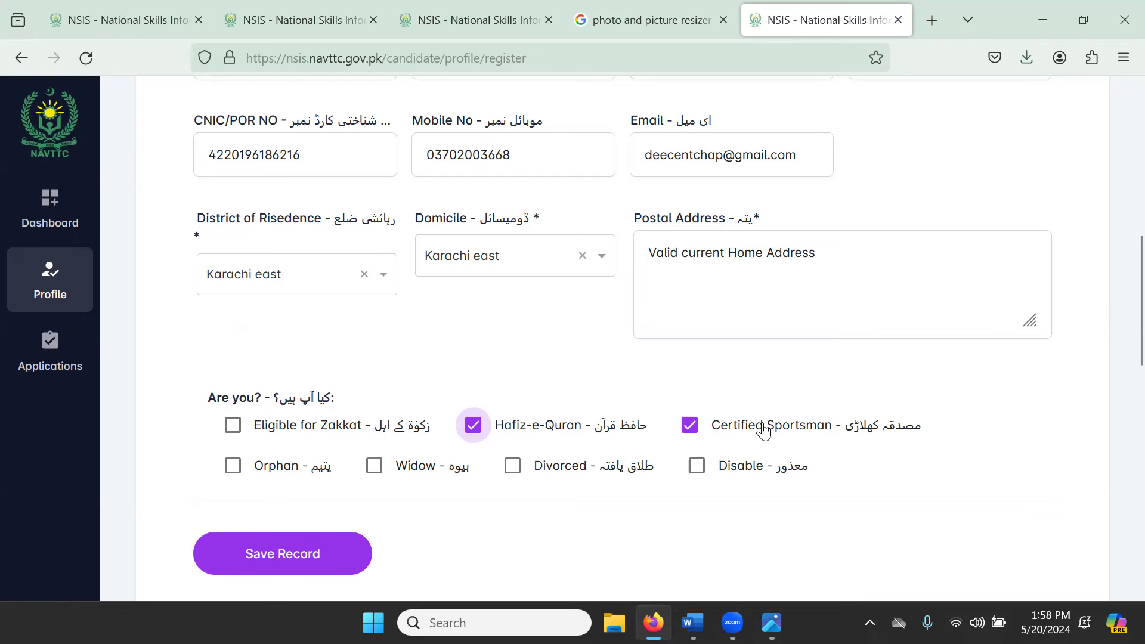
{"action": "scroll", "coordinate": [763, 431], "scroll_direction": "down", "scroll_amount": 1}
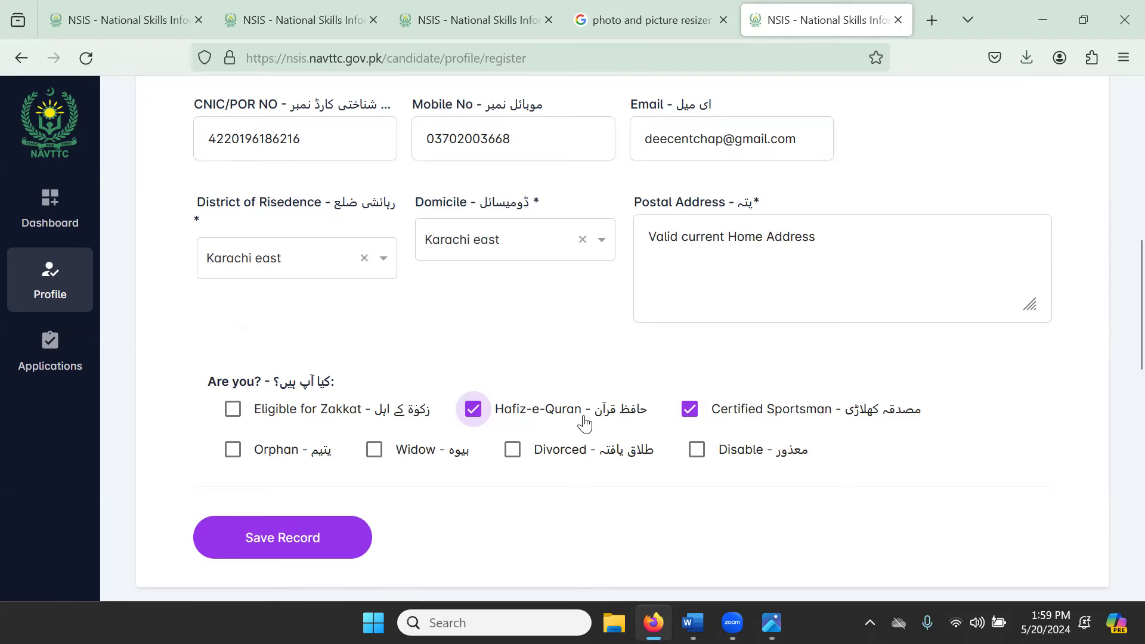
{"action": "left_click", "coordinate": [473, 409]}
{"action": "left_click", "coordinate": [689, 410]}
{"action": "scroll", "coordinate": [686, 409], "scroll_direction": "down", "scroll_amount": 3}
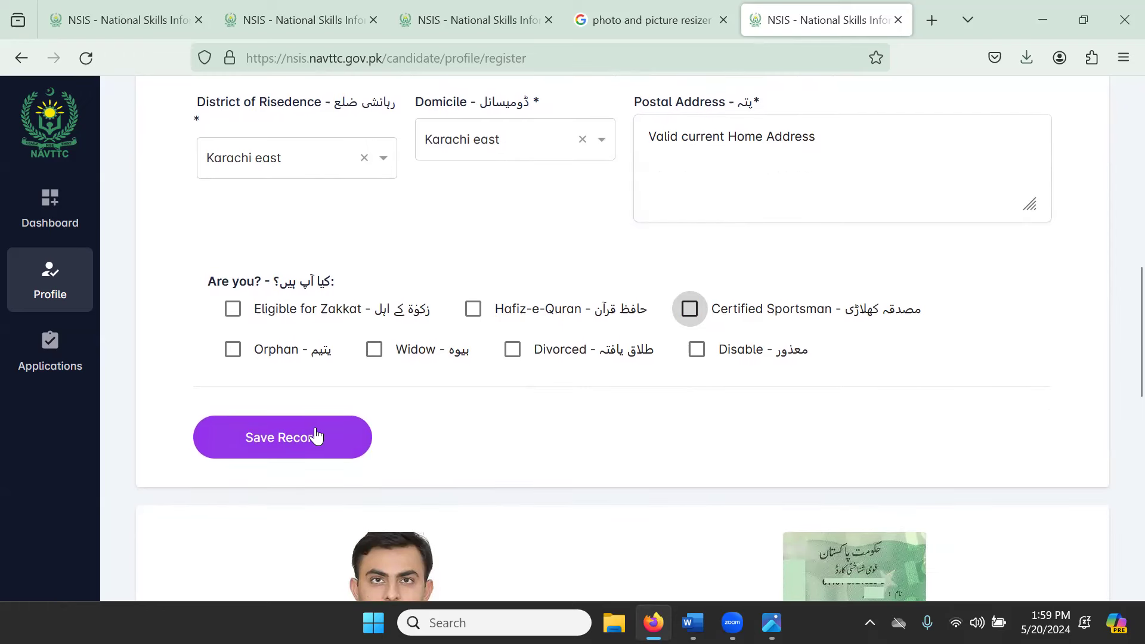
{"action": "scroll", "coordinate": [316, 438], "scroll_direction": "down", "scroll_amount": 5}
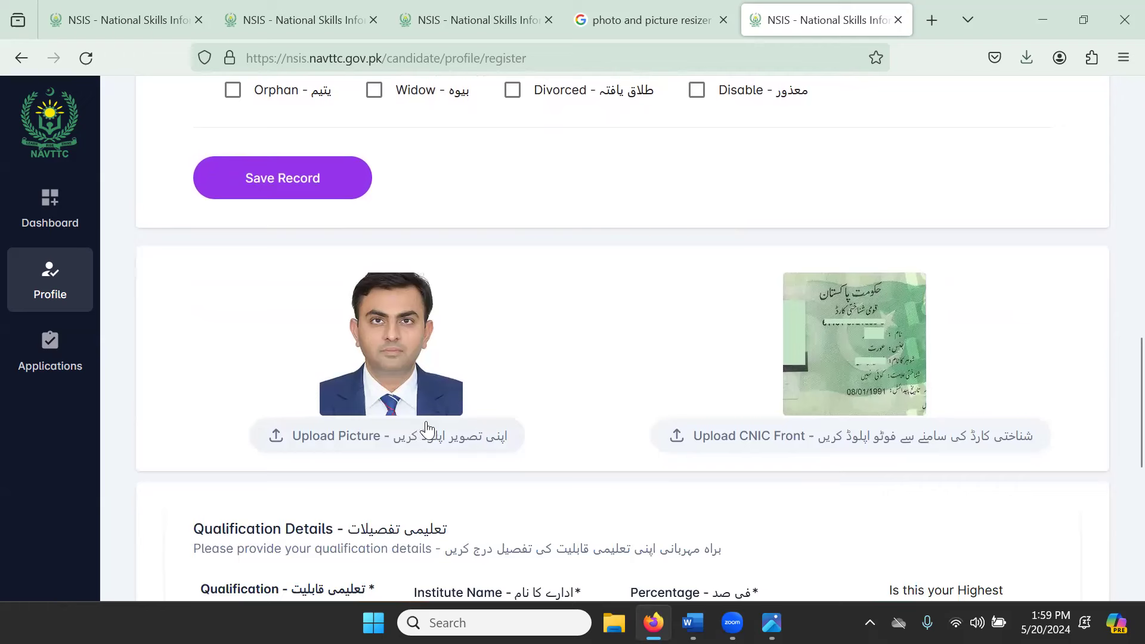
{"action": "left_click", "coordinate": [621, 8]}
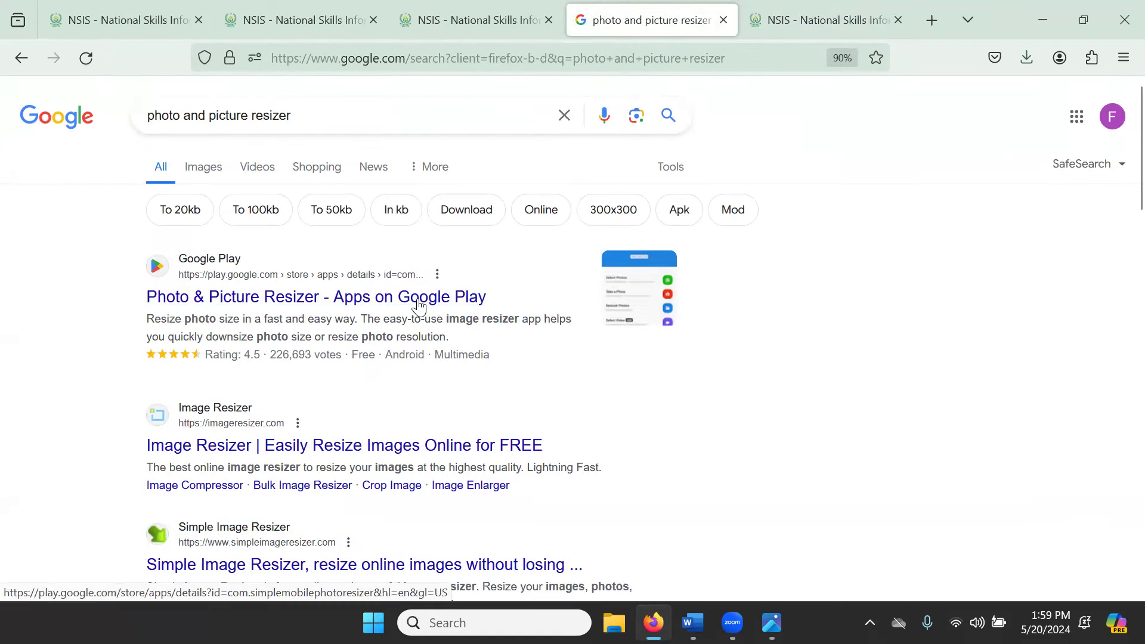
{"action": "left_click", "coordinate": [760, 24]}
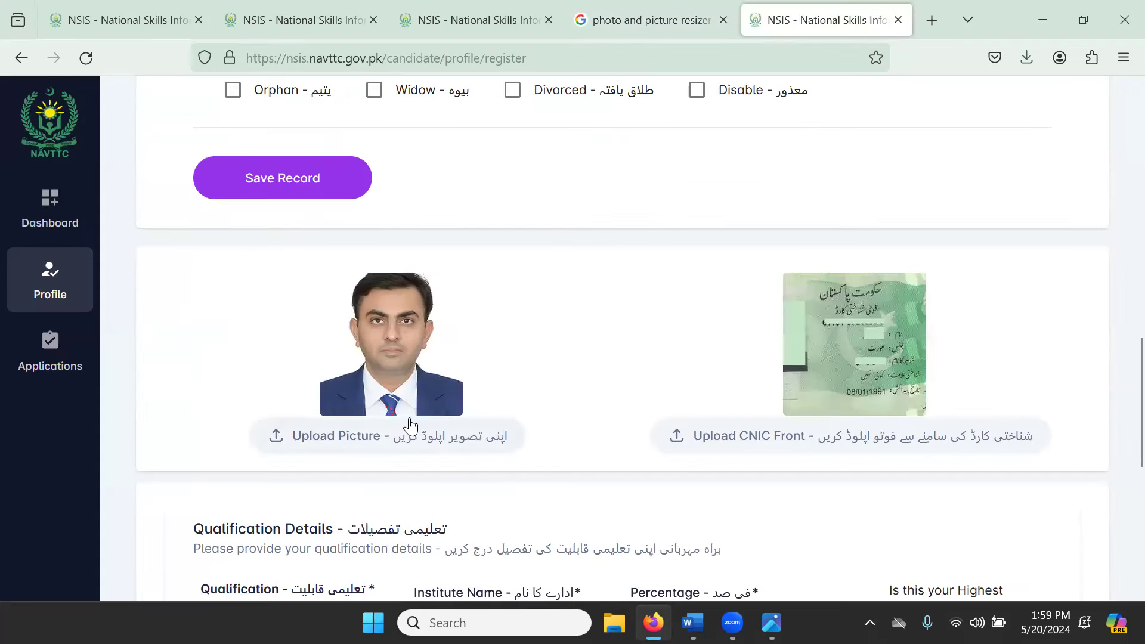
{"action": "left_click", "coordinate": [657, 6]}
{"action": "left_click", "coordinate": [756, 7]}
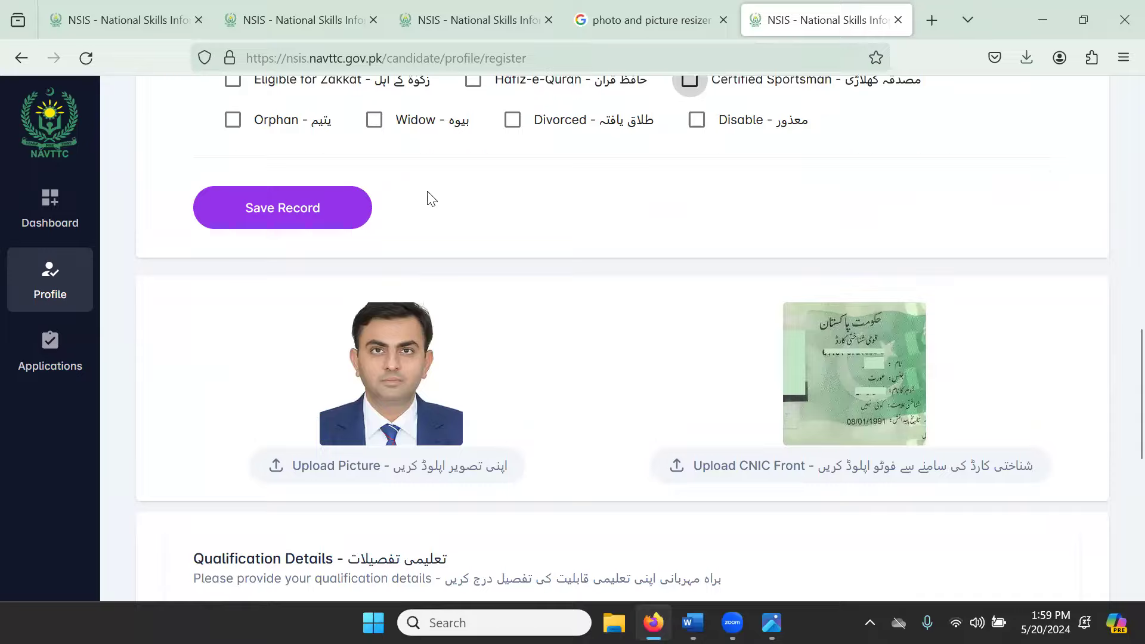
{"action": "scroll", "coordinate": [429, 191], "scroll_direction": "up", "scroll_amount": 10}
{"action": "scroll", "coordinate": [300, 280], "scroll_direction": "up", "scroll_amount": 2}
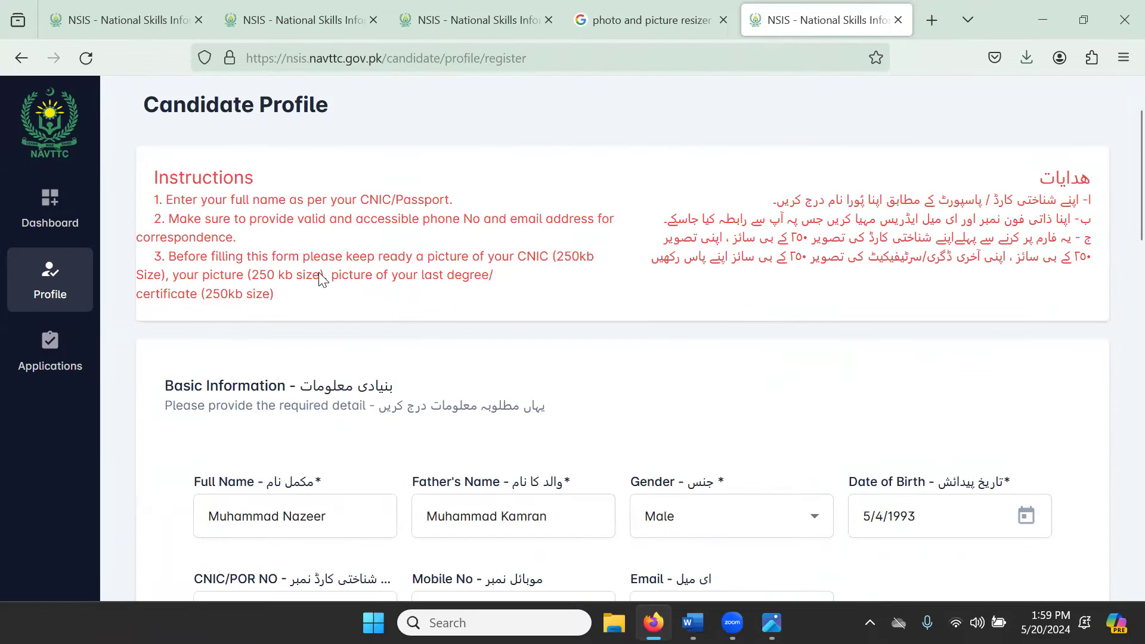
{"action": "scroll", "coordinate": [322, 279], "scroll_direction": "down", "scroll_amount": 1}
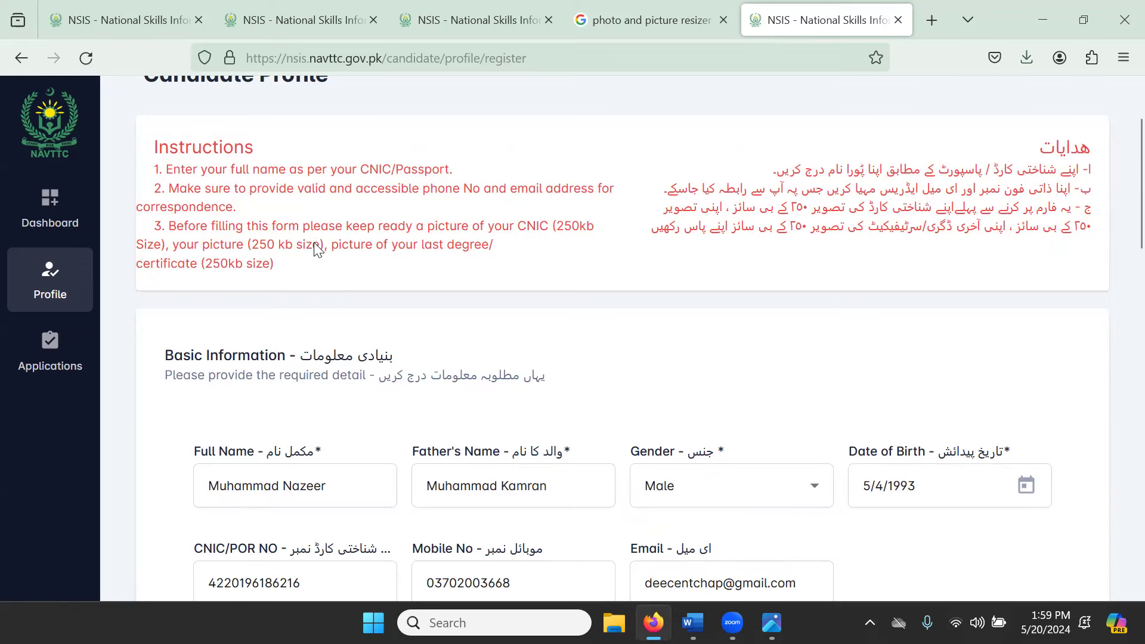
{"action": "scroll", "coordinate": [316, 245], "scroll_direction": "down", "scroll_amount": 10}
{"action": "scroll", "coordinate": [314, 242], "scroll_direction": "down", "scroll_amount": 2}
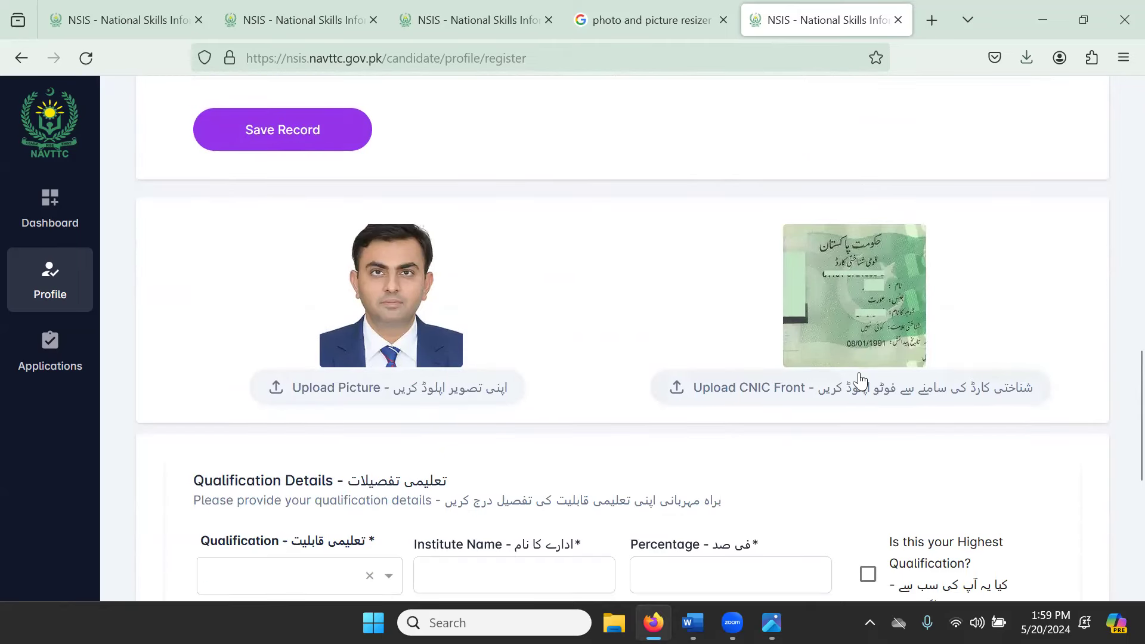
{"action": "scroll", "coordinate": [861, 379], "scroll_direction": "down", "scroll_amount": 2}
{"action": "scroll", "coordinate": [862, 379], "scroll_direction": "down", "scroll_amount": 2}
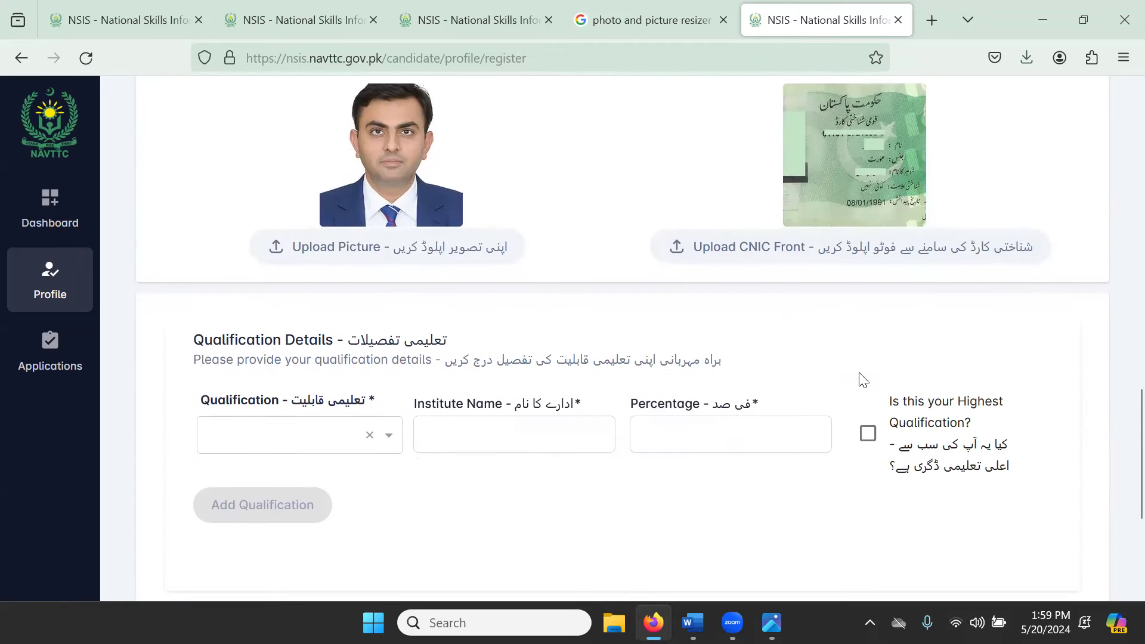
{"action": "scroll", "coordinate": [863, 380], "scroll_direction": "up", "scroll_amount": 3}
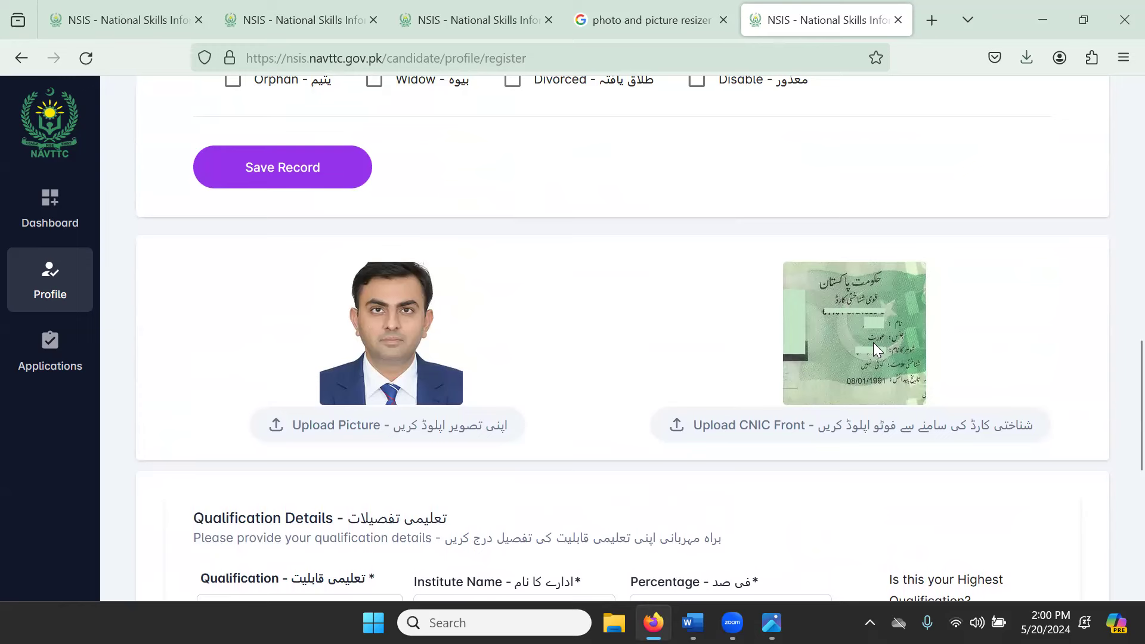
{"action": "scroll", "coordinate": [873, 343], "scroll_direction": "down", "scroll_amount": 1}
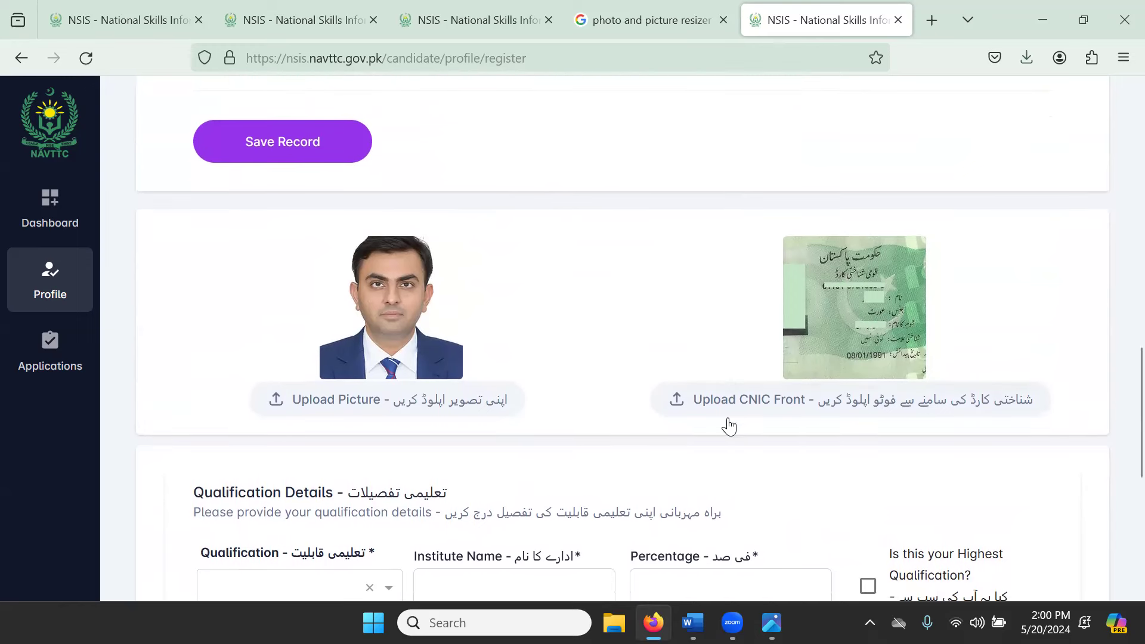
{"action": "left_click", "coordinate": [458, 404]}
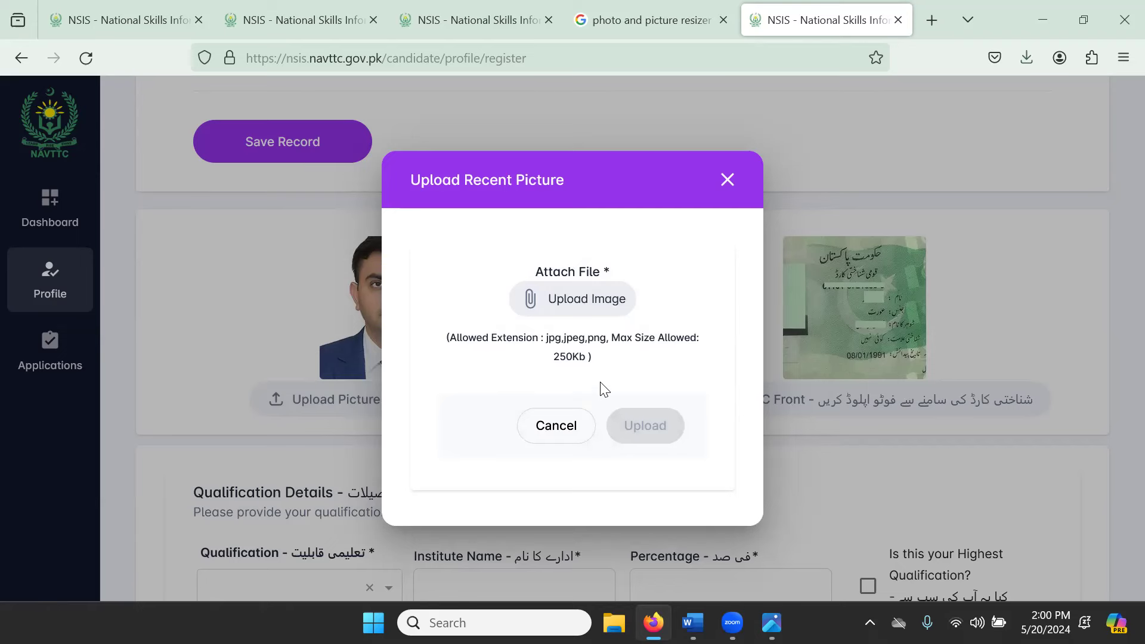
{"action": "left_click", "coordinate": [588, 419]}
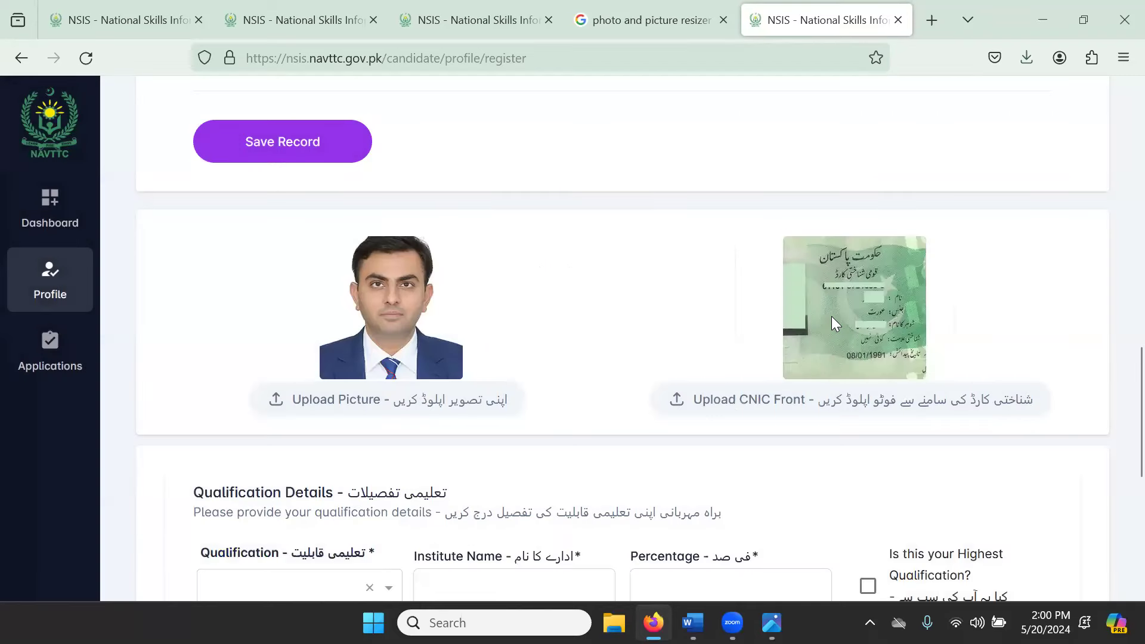
{"action": "left_click", "coordinate": [779, 399]}
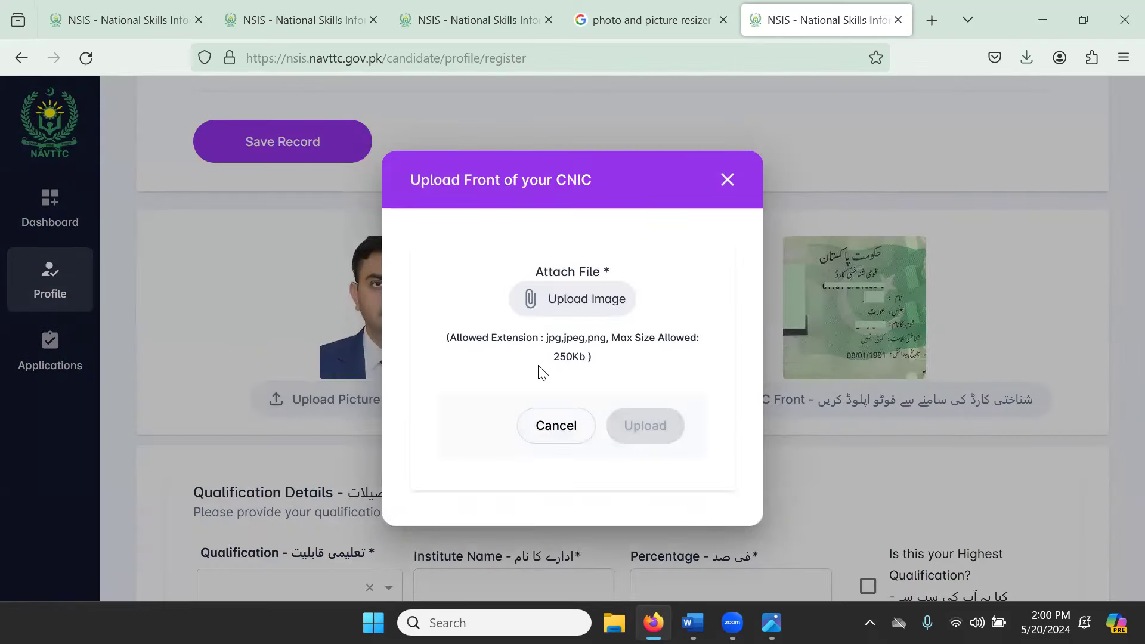
{"action": "left_click", "coordinate": [565, 428]}
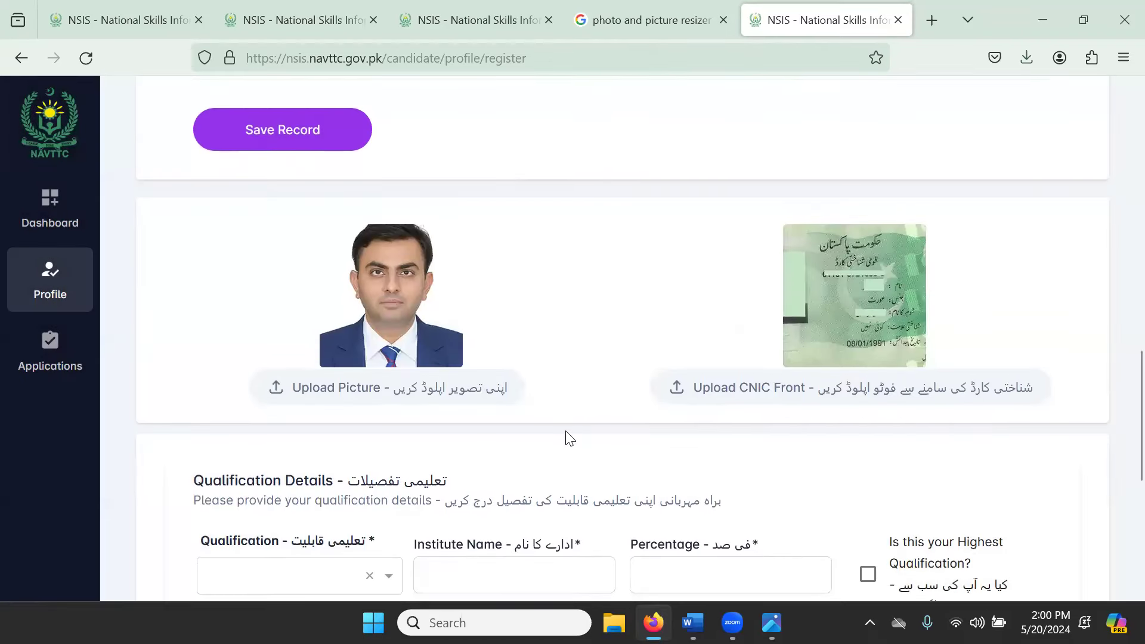
{"action": "scroll", "coordinate": [567, 437], "scroll_direction": "down", "scroll_amount": 2}
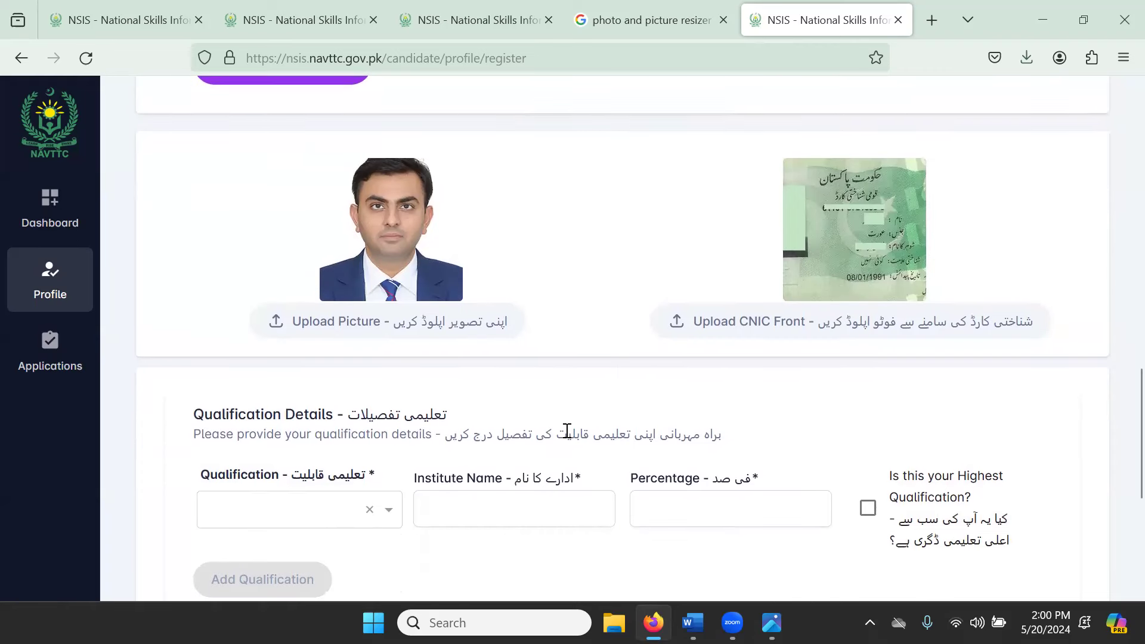
{"action": "scroll", "coordinate": [567, 431], "scroll_direction": "down", "scroll_amount": 1}
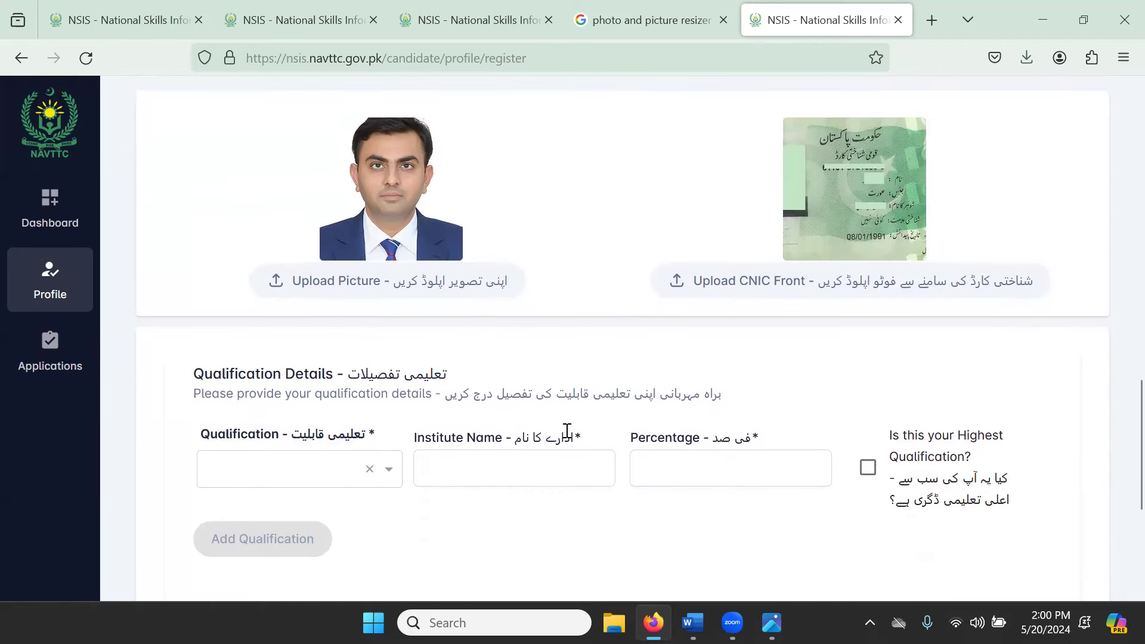
{"action": "scroll", "coordinate": [392, 380], "scroll_direction": "down", "scroll_amount": 1}
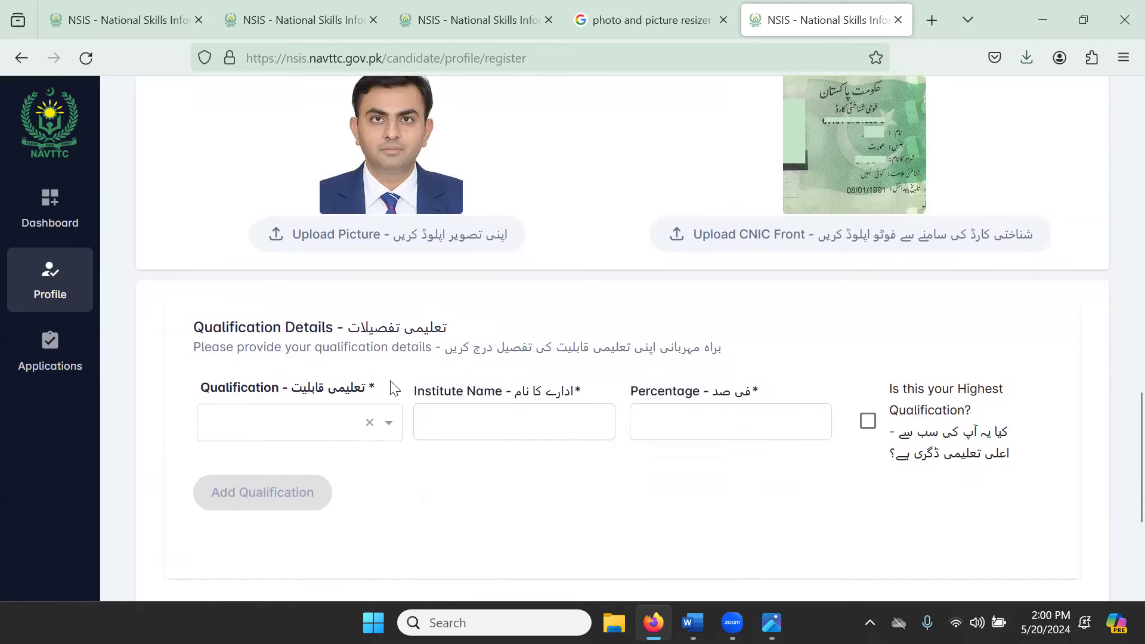
{"action": "scroll", "coordinate": [397, 344], "scroll_direction": "down", "scroll_amount": 2}
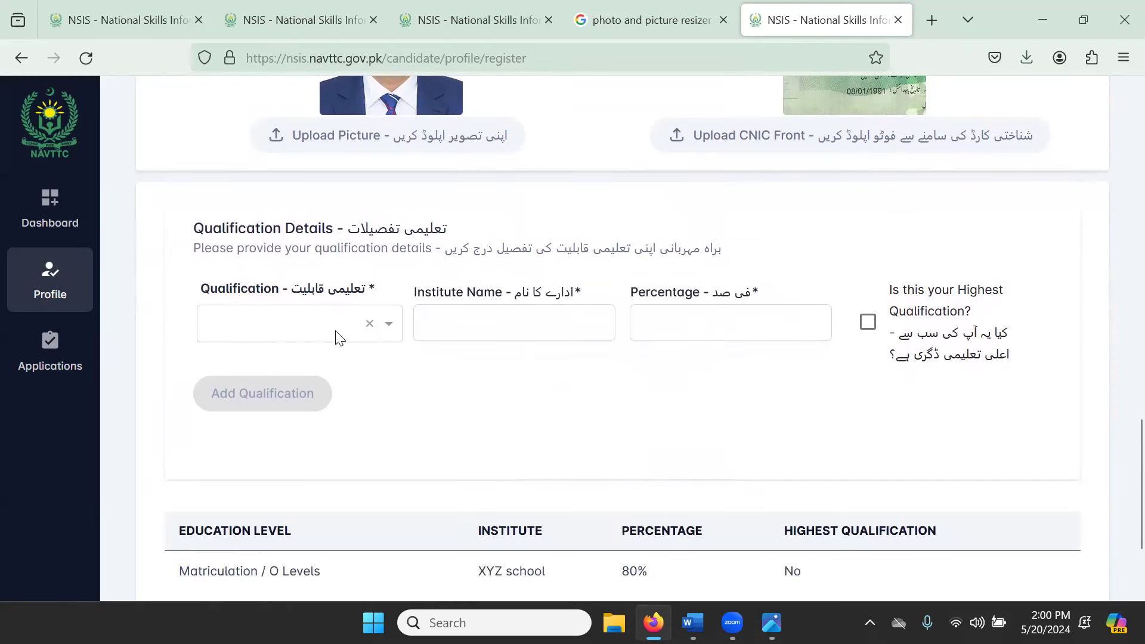
{"action": "left_click", "coordinate": [337, 334]}
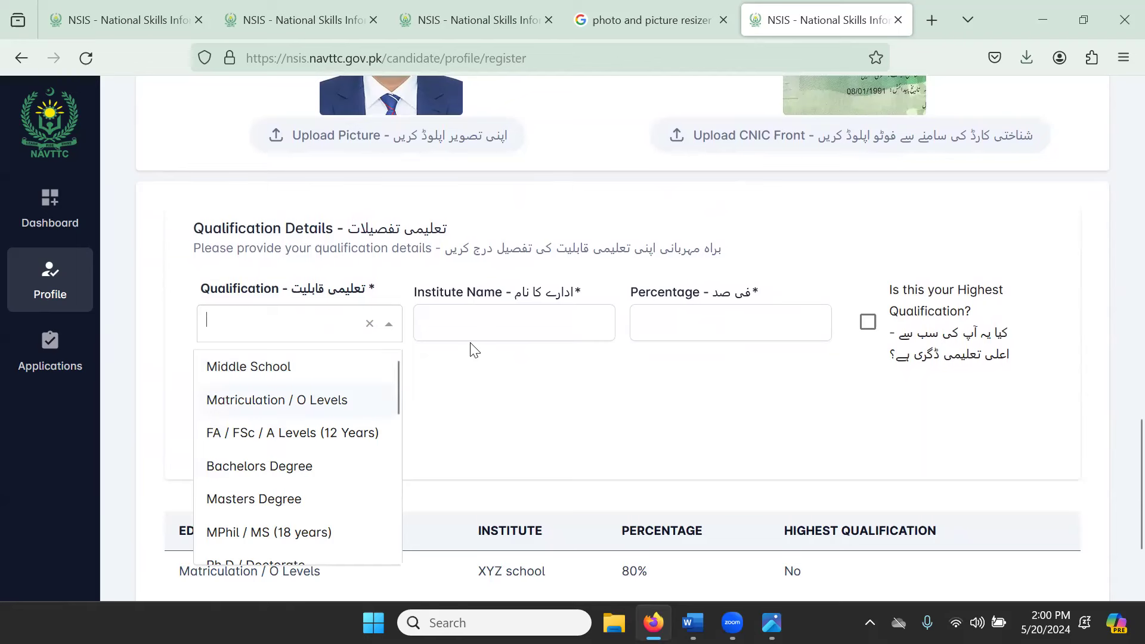
{"action": "left_click", "coordinate": [526, 324]}
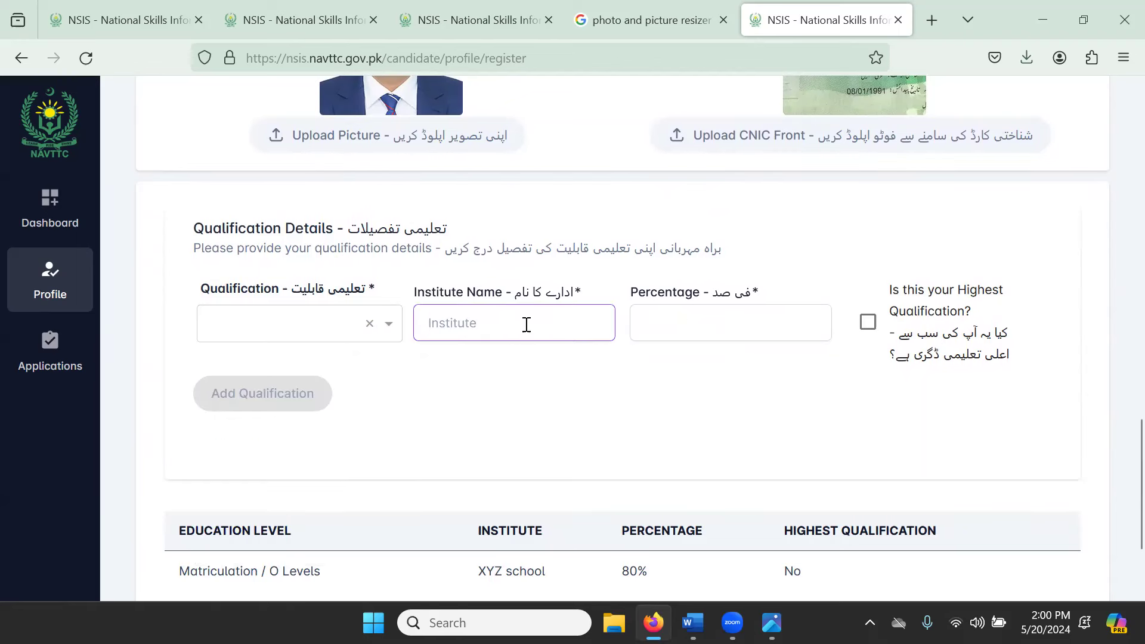
{"action": "left_click", "coordinate": [694, 328]}
{"action": "scroll", "coordinate": [694, 329], "scroll_direction": "down", "scroll_amount": 1}
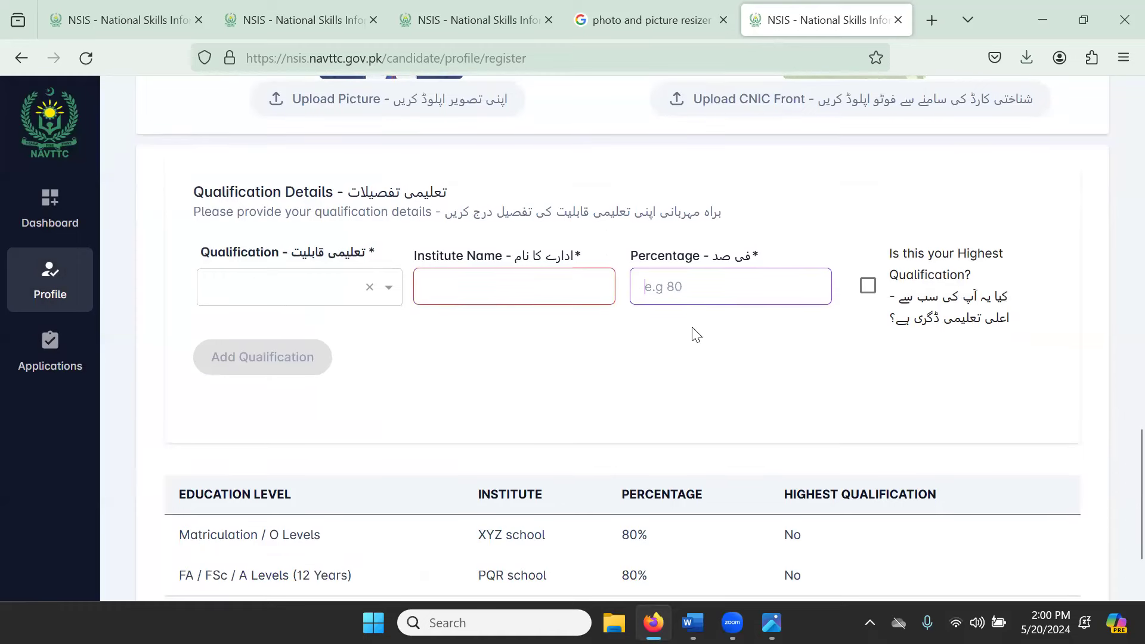
{"action": "scroll", "coordinate": [296, 427], "scroll_direction": "down", "scroll_amount": 2}
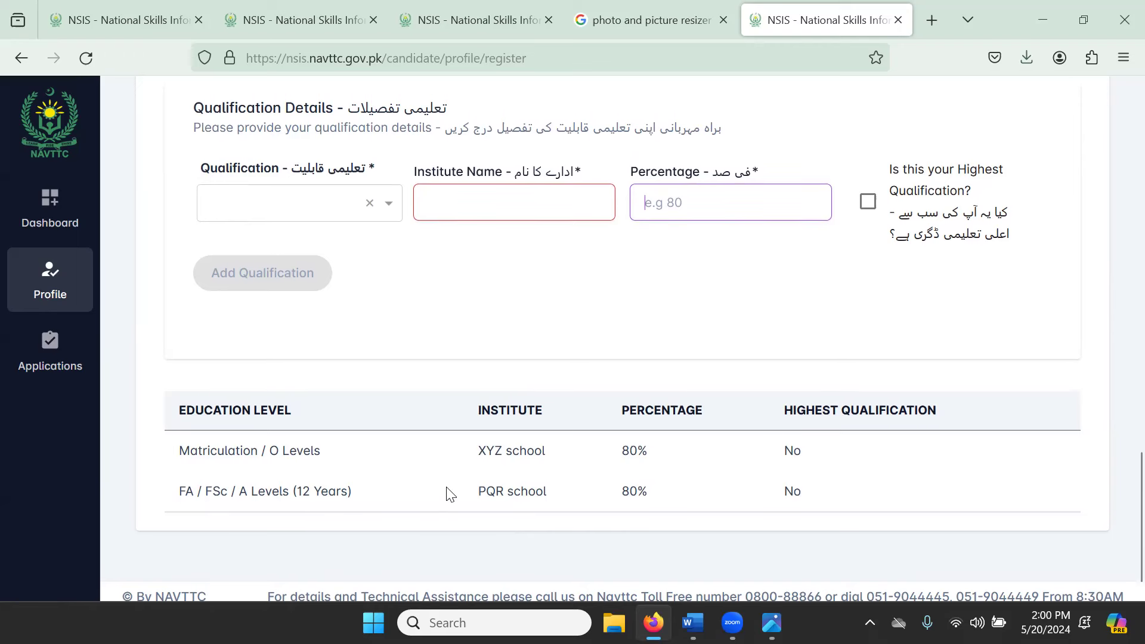
Choose Bachelors Degree, enter PQR as the university, and enter 75 as the percentage
{"action": "scroll", "coordinate": [449, 493], "scroll_direction": "up", "scroll_amount": 2}
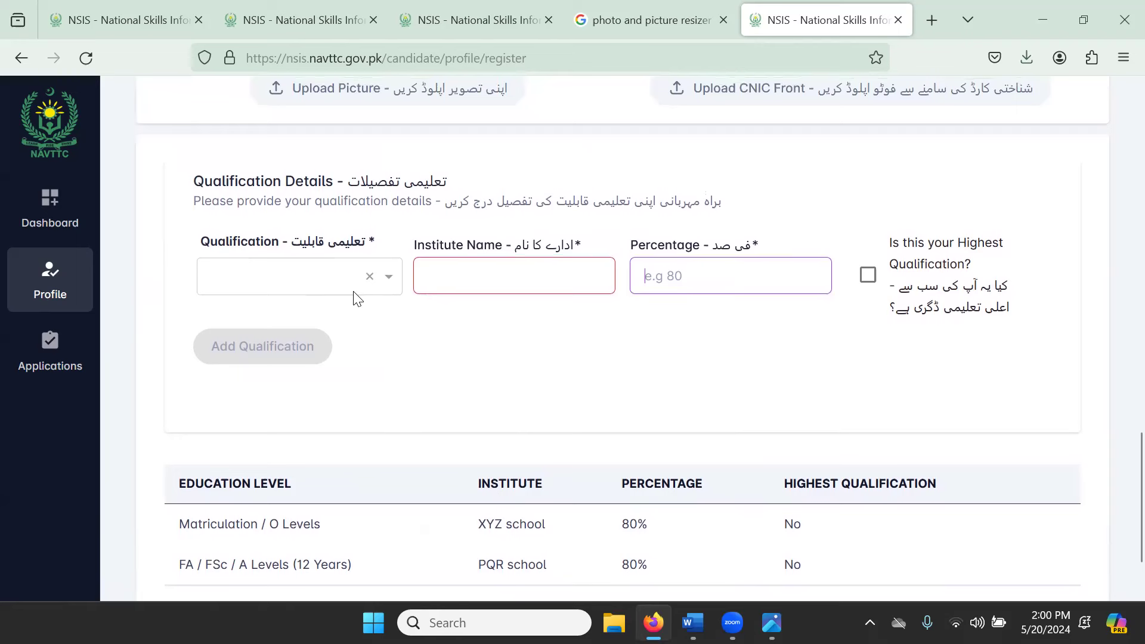
{"action": "left_click", "coordinate": [334, 289]}
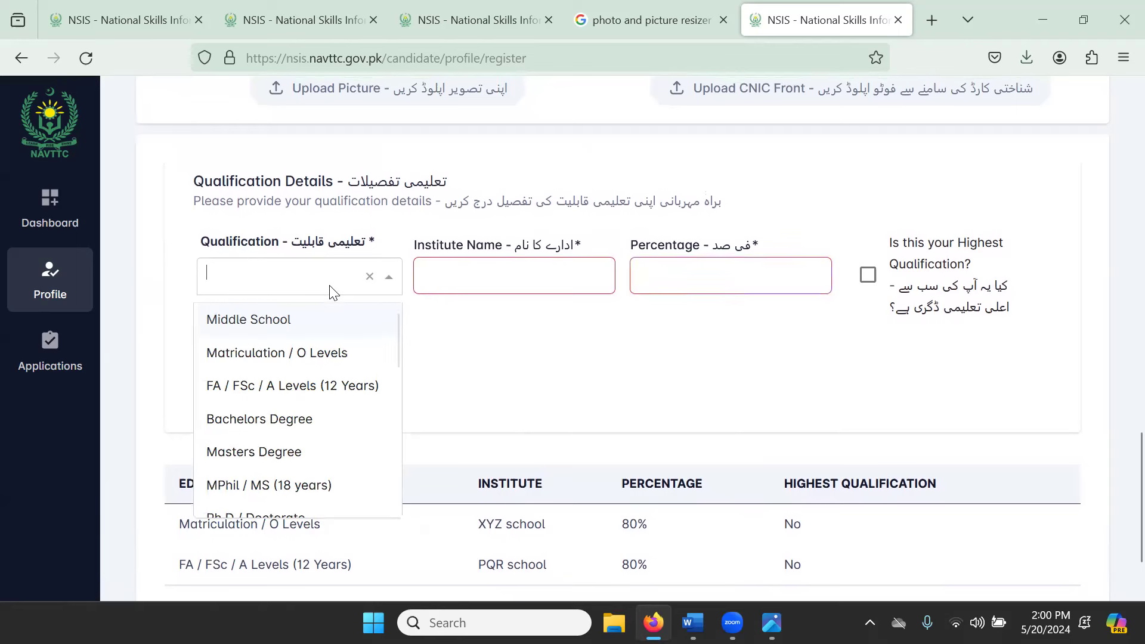
{"action": "left_click", "coordinate": [289, 419]}
{"action": "left_click", "coordinate": [514, 275]}
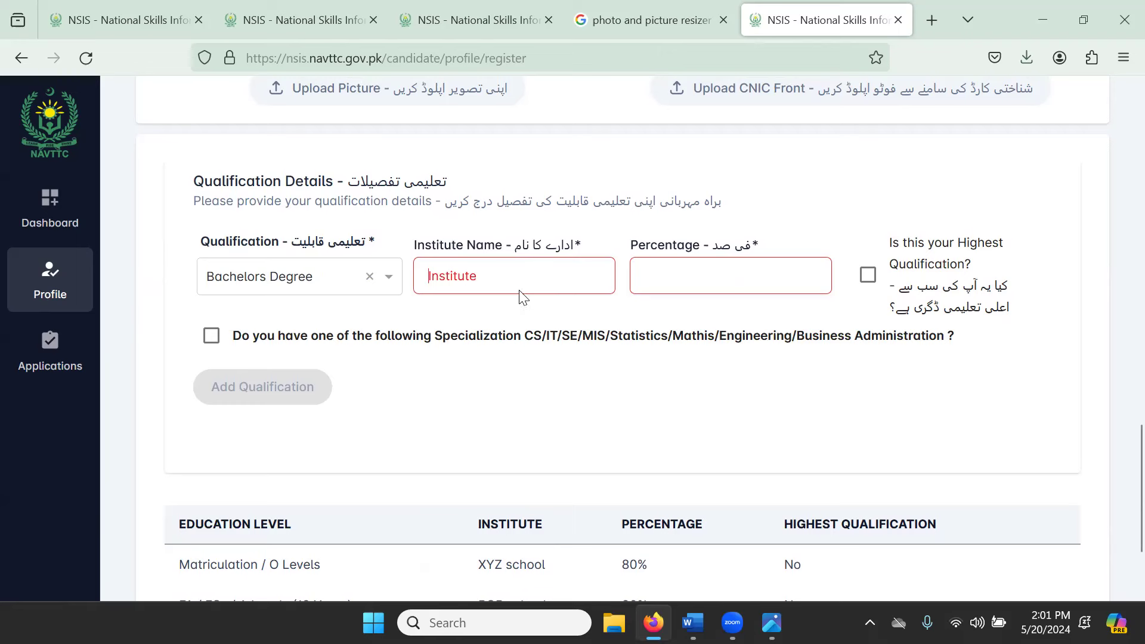
{"action": "type", "text": "PQR university"}
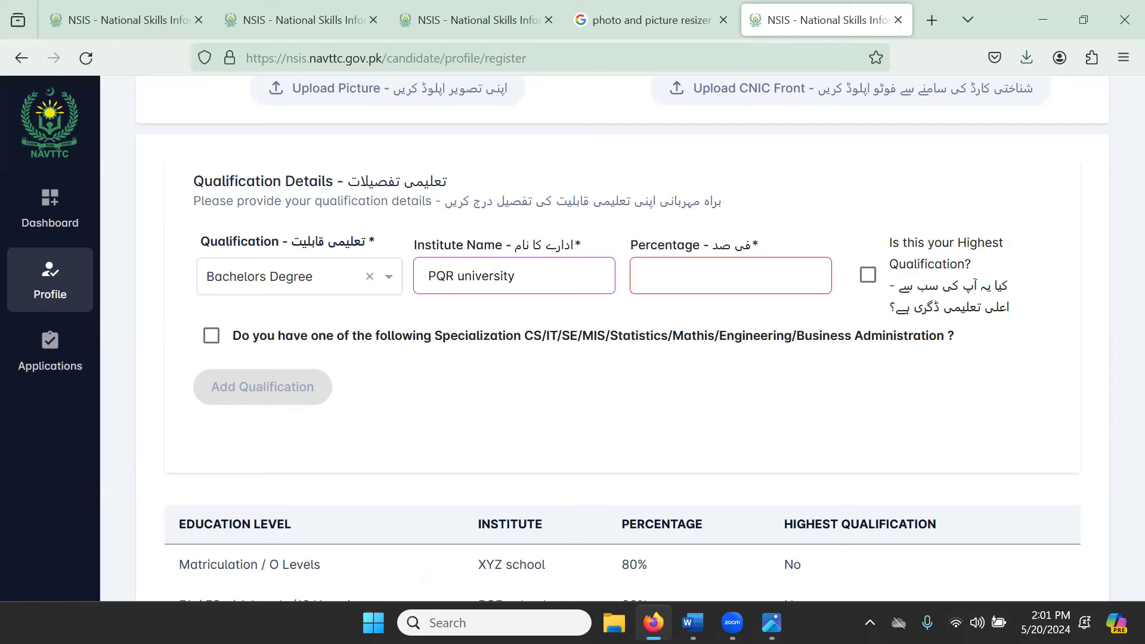
{"action": "left_click", "coordinate": [708, 283]}
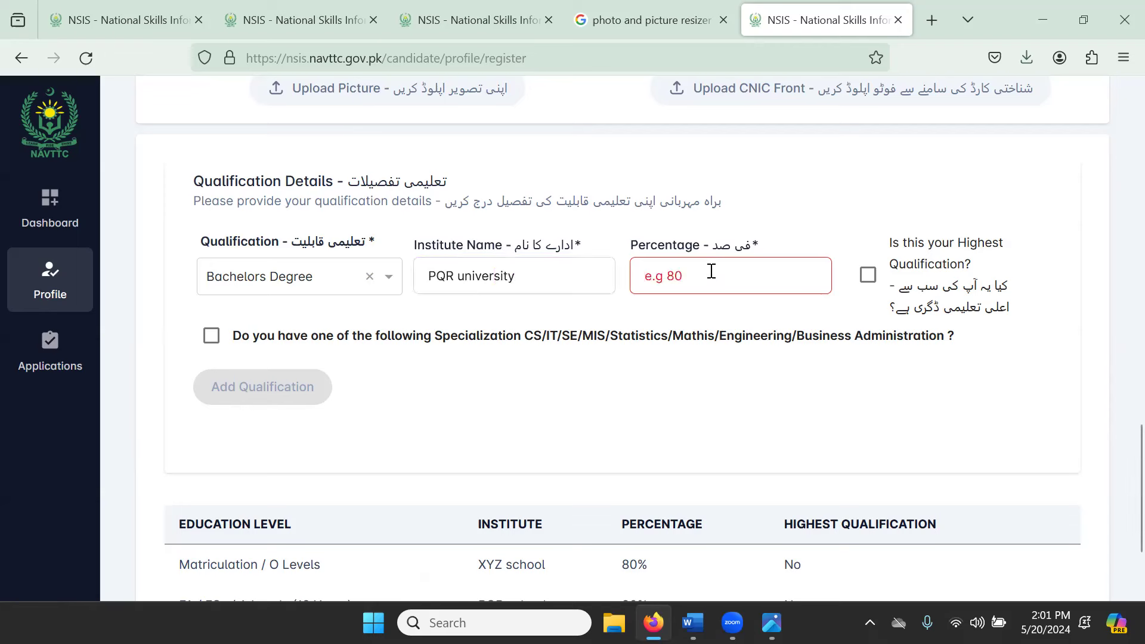
{"action": "type", "text": "75"}
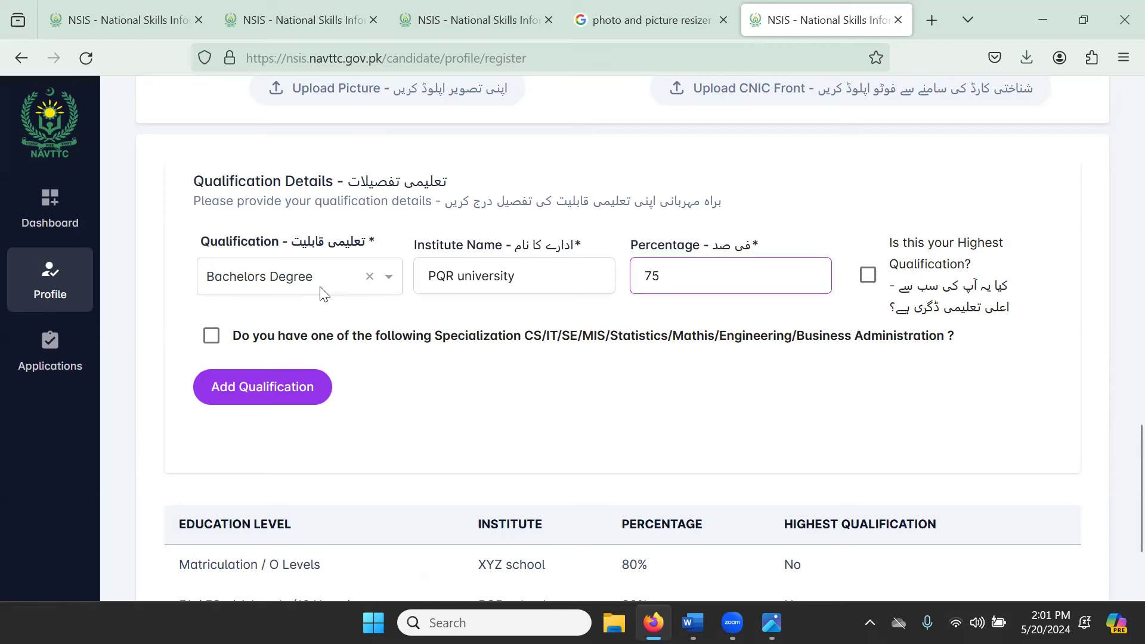
Keep Bachelors Degree unmarked as highest qualification and tick the listed-specialization option
{"action": "left_click", "coordinate": [870, 276]}
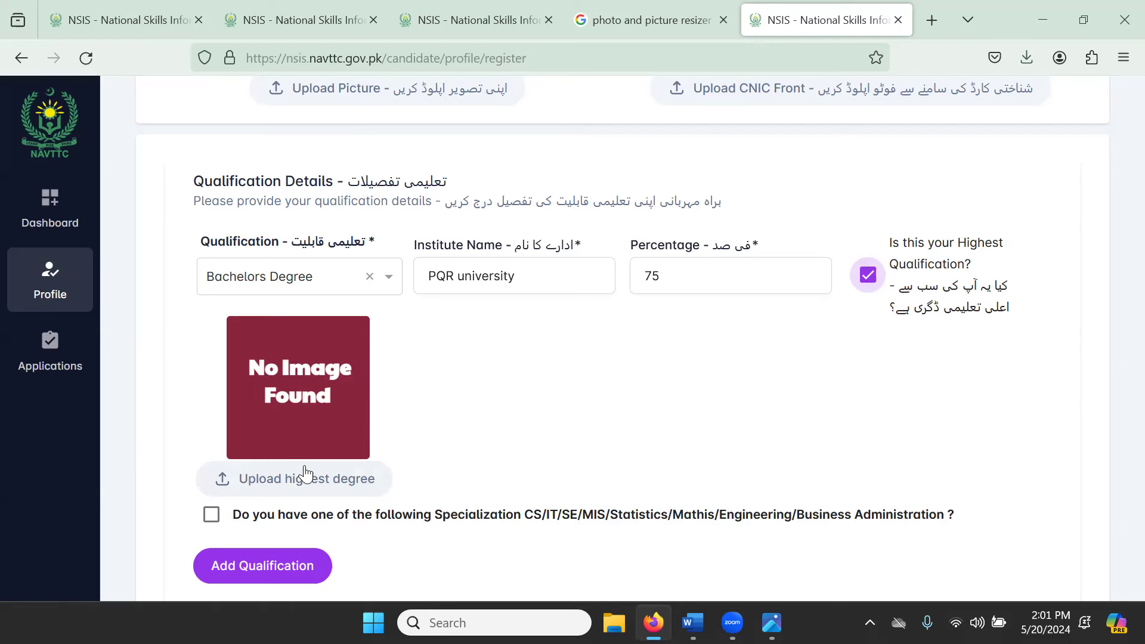
{"action": "left_click", "coordinate": [322, 291]}
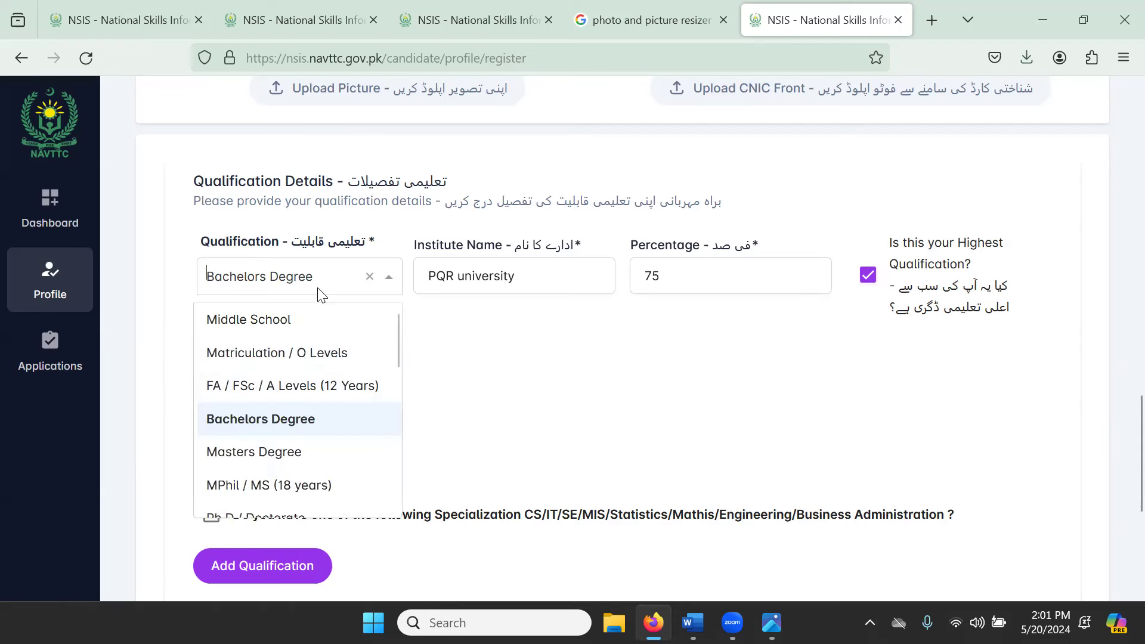
{"action": "left_click", "coordinate": [275, 456]}
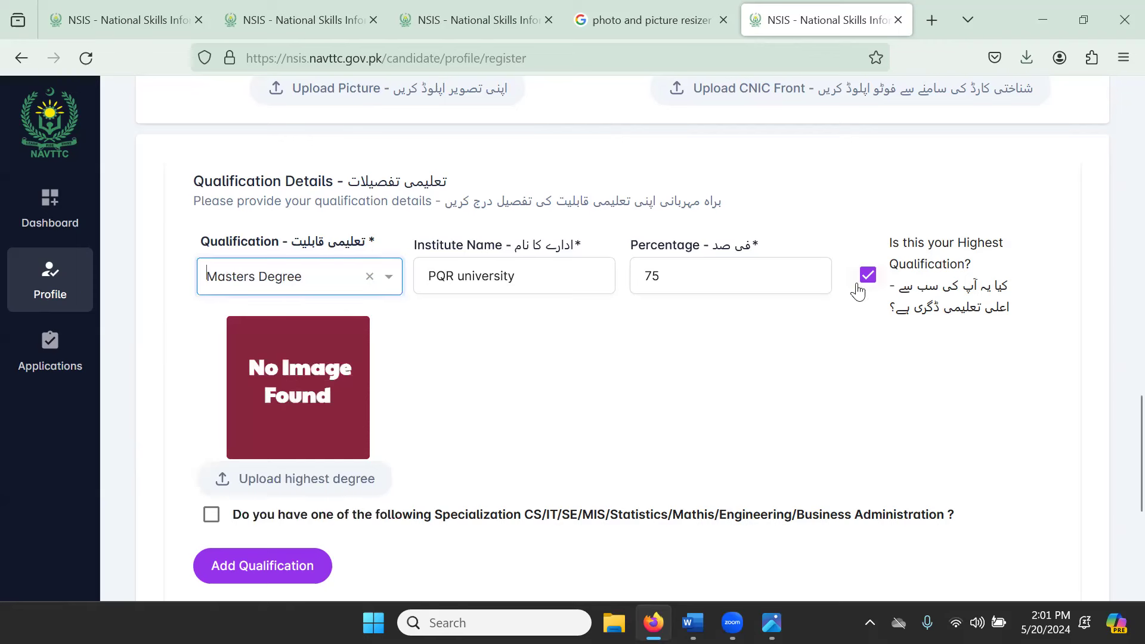
{"action": "left_click", "coordinate": [328, 278]}
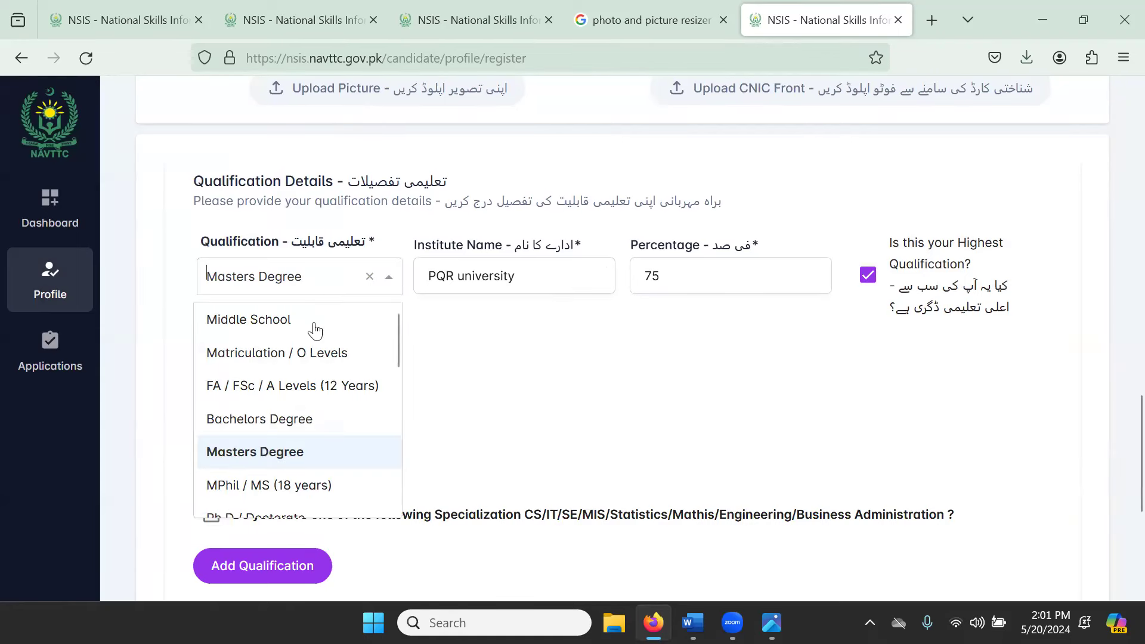
{"action": "left_click", "coordinate": [284, 417]}
{"action": "left_click", "coordinate": [868, 275]}
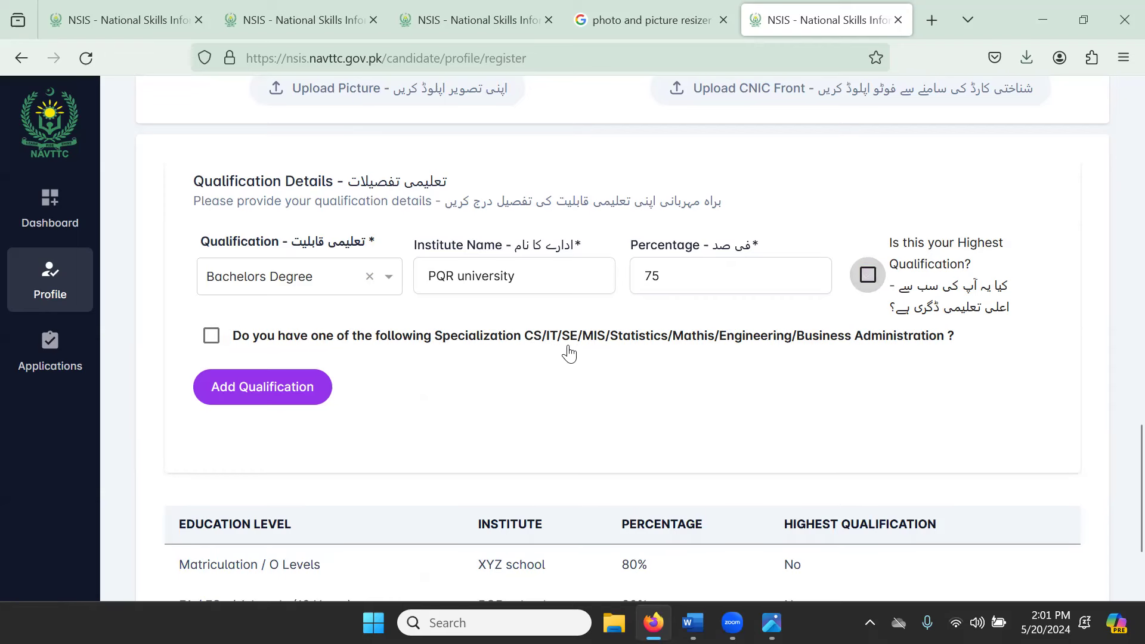
{"action": "left_click", "coordinate": [212, 337]}
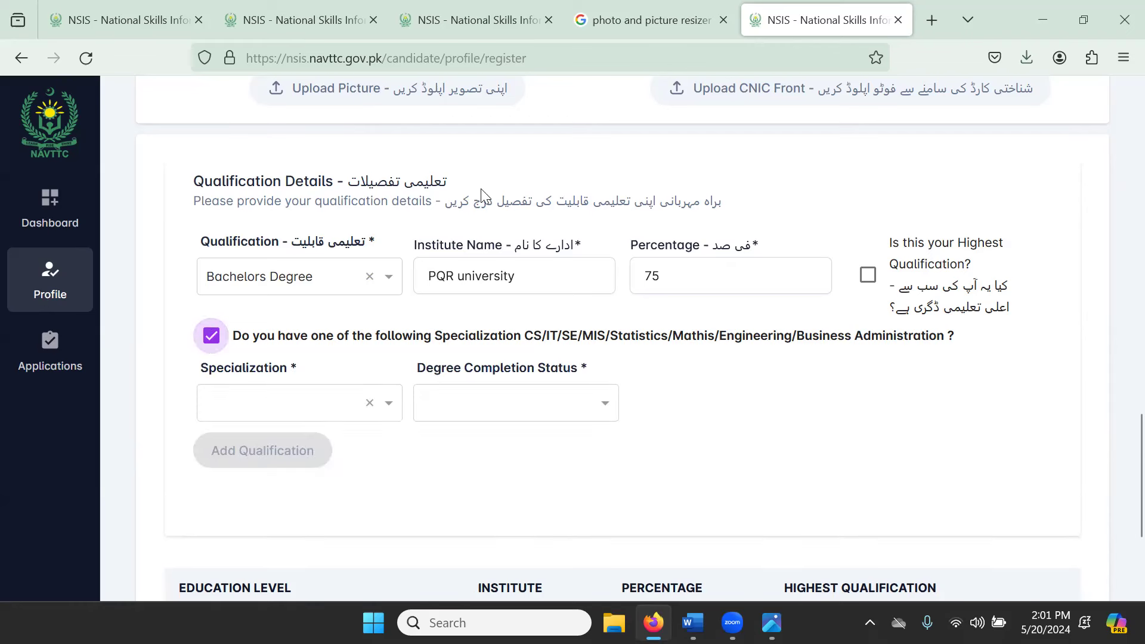
{"action": "mouse_move", "coordinate": [772, 622]}
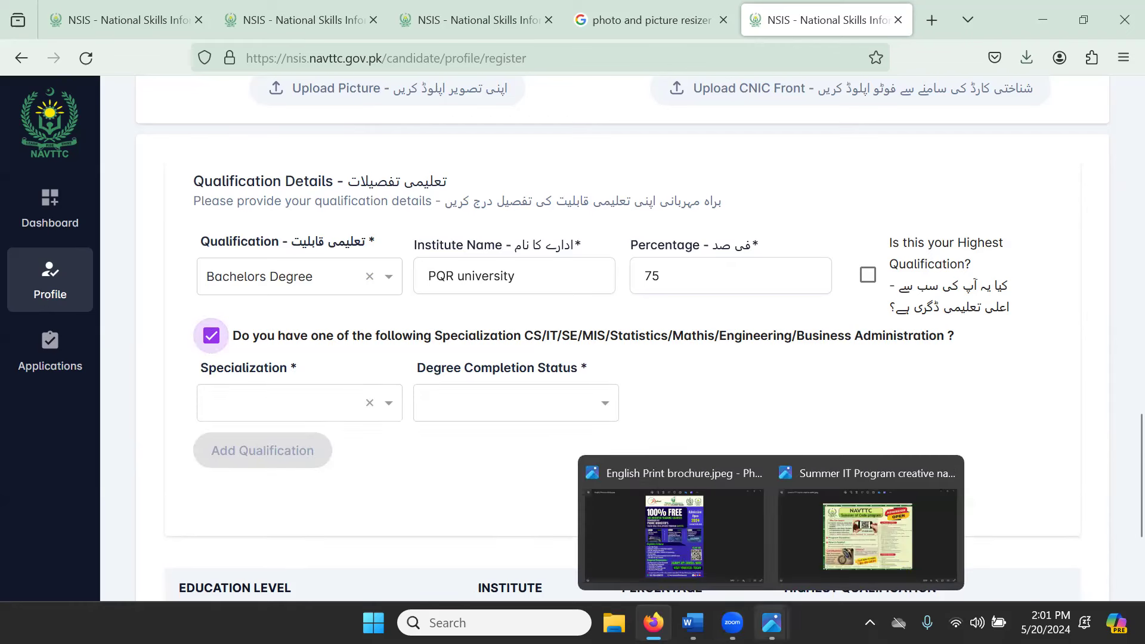
{"action": "left_click", "coordinate": [676, 508]}
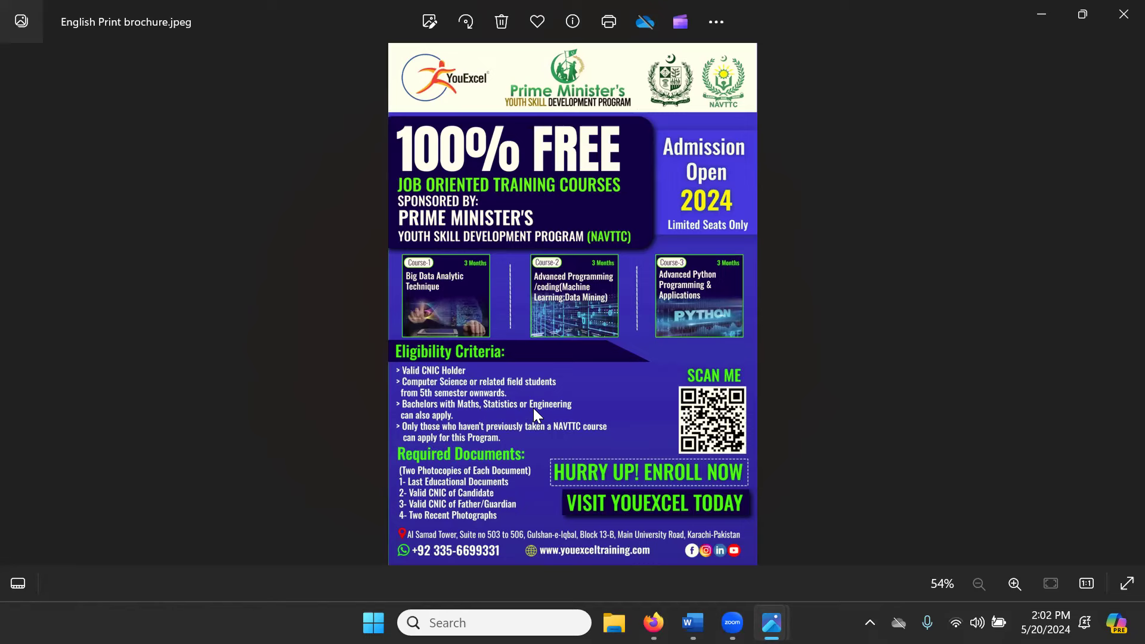
{"action": "key", "text": "alt+Tab"}
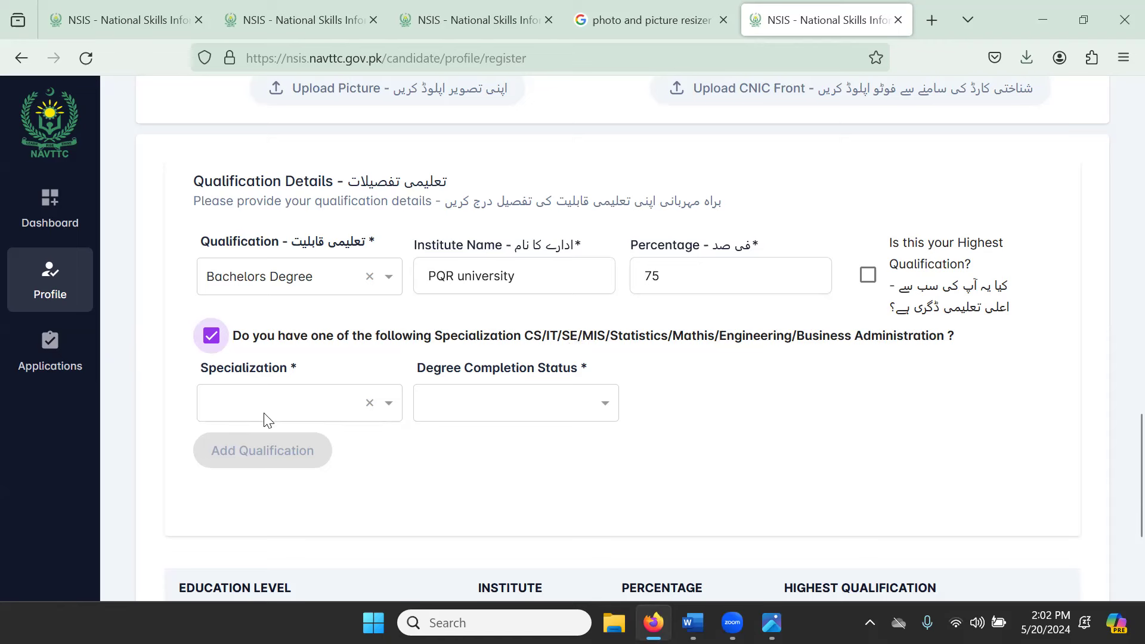
Set specialization to Computer Science, completion status In-Progress and semester 5
{"action": "left_click", "coordinate": [283, 415]}
{"action": "scroll", "coordinate": [266, 484], "scroll_direction": "down", "scroll_amount": 2}
{"action": "scroll", "coordinate": [267, 484], "scroll_direction": "up", "scroll_amount": 1}
{"action": "scroll", "coordinate": [264, 486], "scroll_direction": "up", "scroll_amount": 1}
{"action": "scroll", "coordinate": [276, 482], "scroll_direction": "down", "scroll_amount": 1}
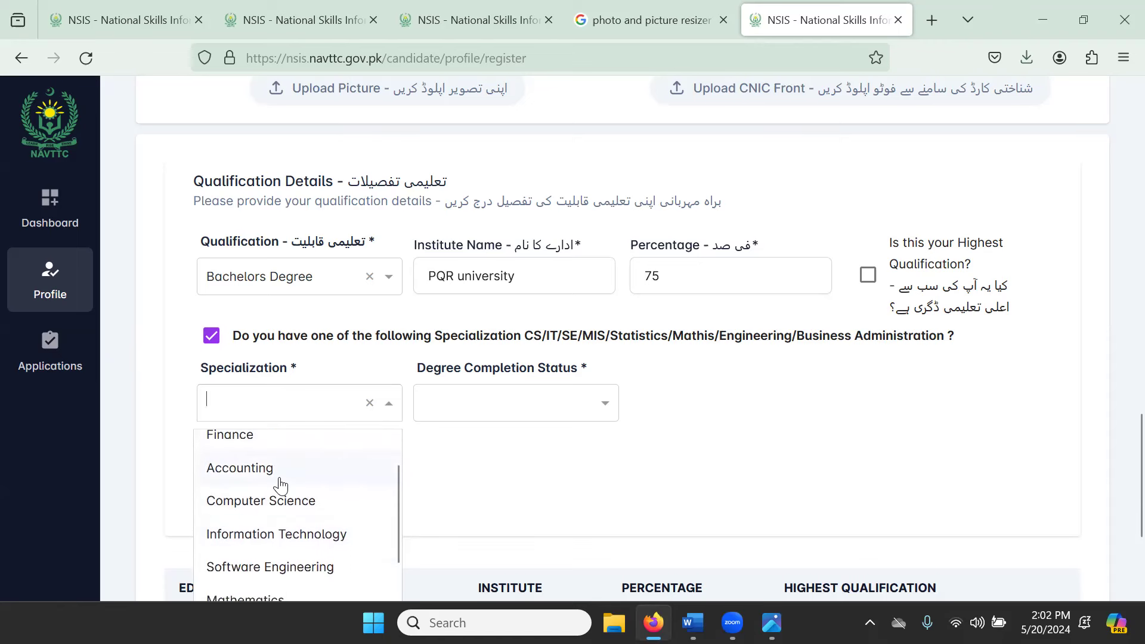
{"action": "left_click", "coordinate": [276, 504]}
{"action": "left_click", "coordinate": [507, 414]}
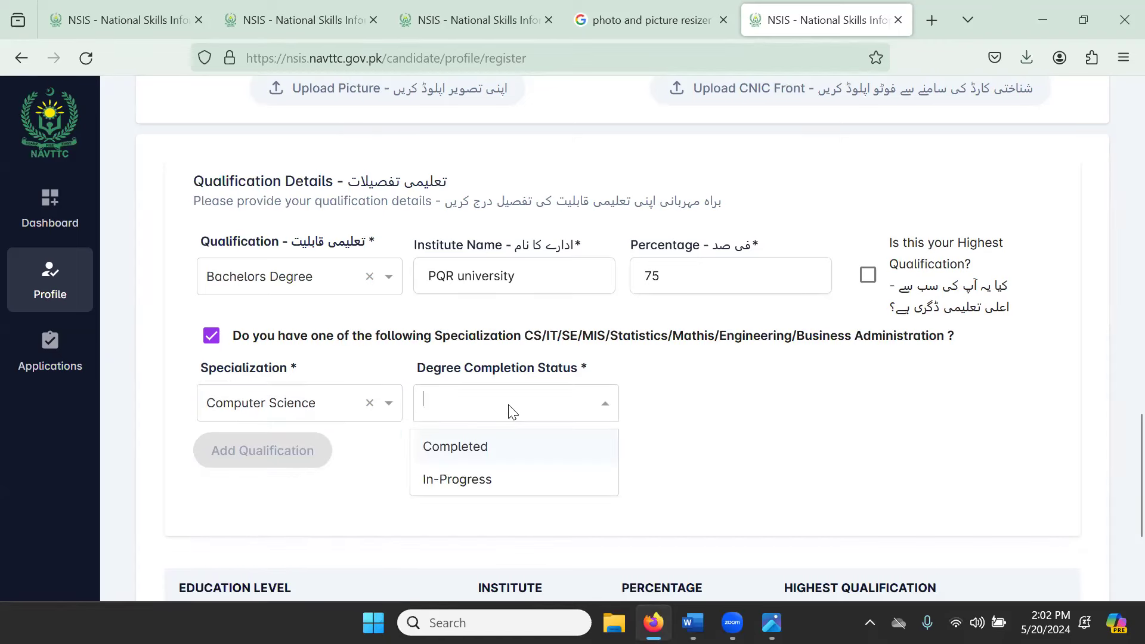
{"action": "left_click", "coordinate": [475, 485]}
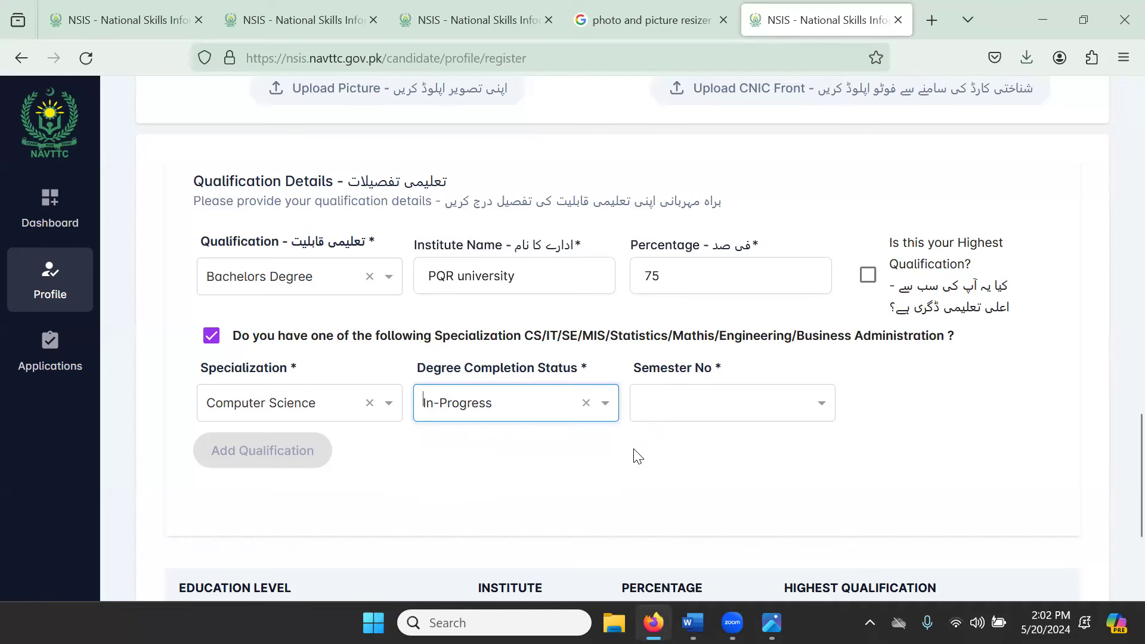
{"action": "left_click", "coordinate": [692, 419]}
{"action": "scroll", "coordinate": [697, 432], "scroll_direction": "down", "scroll_amount": 2}
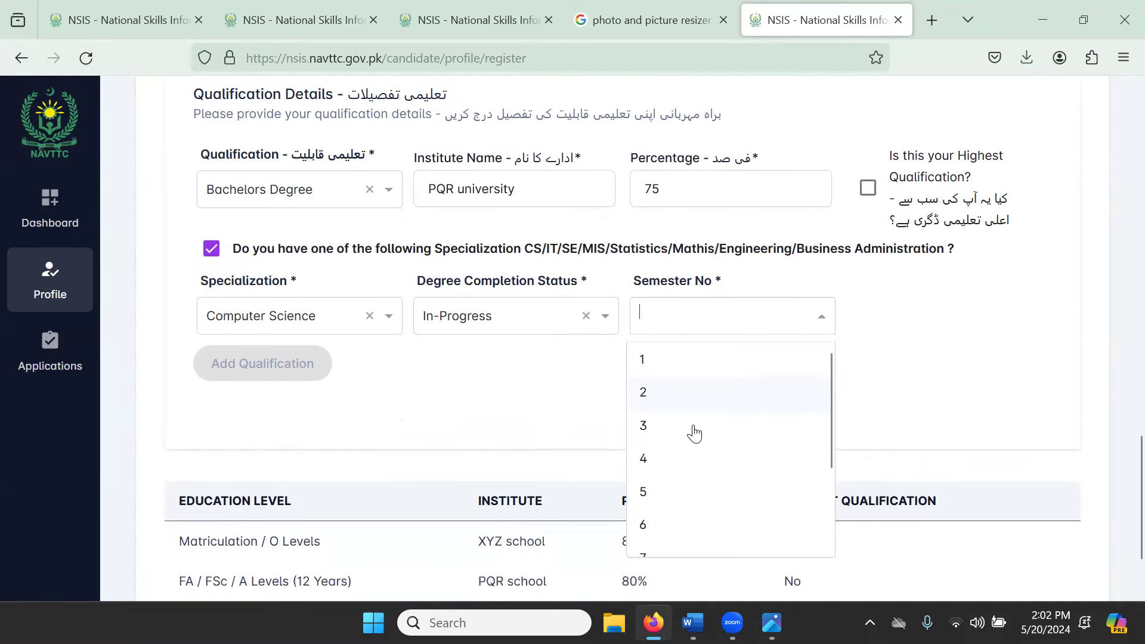
{"action": "left_click", "coordinate": [657, 487]}
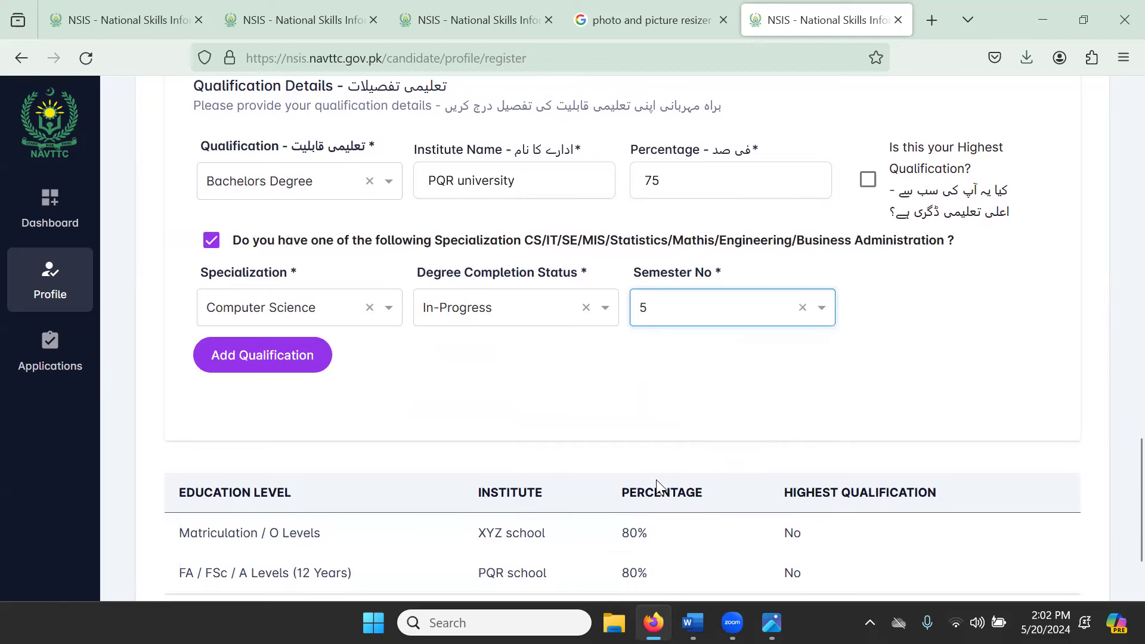
Try adding the Bachelors qualification to the table and review the form
{"action": "left_click", "coordinate": [296, 356]}
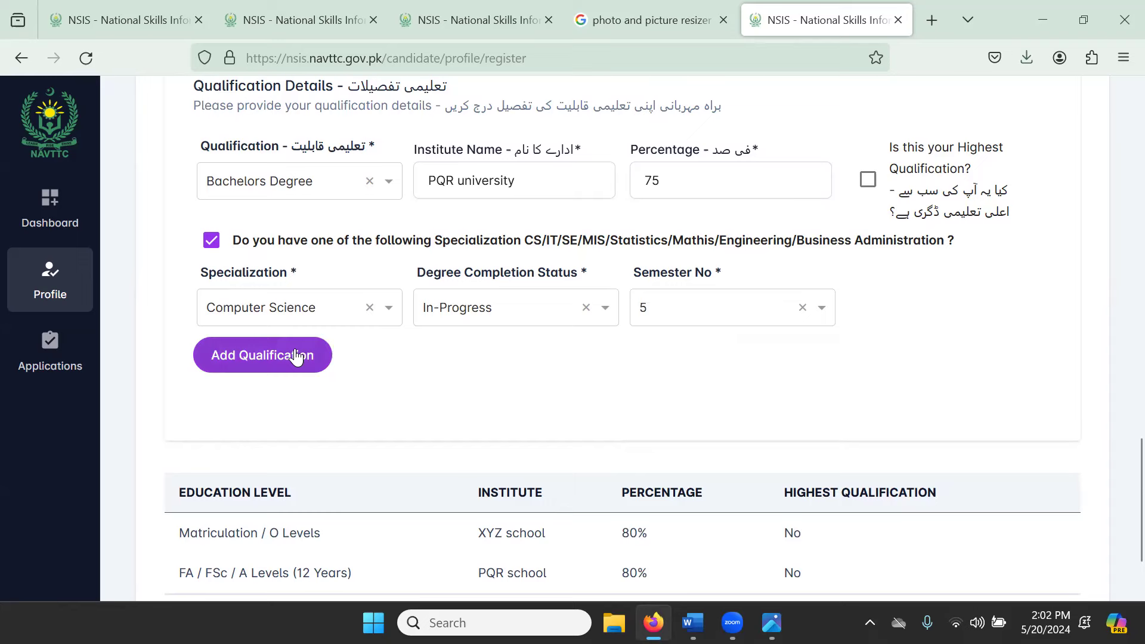
{"action": "scroll", "coordinate": [537, 414], "scroll_direction": "up", "scroll_amount": 2}
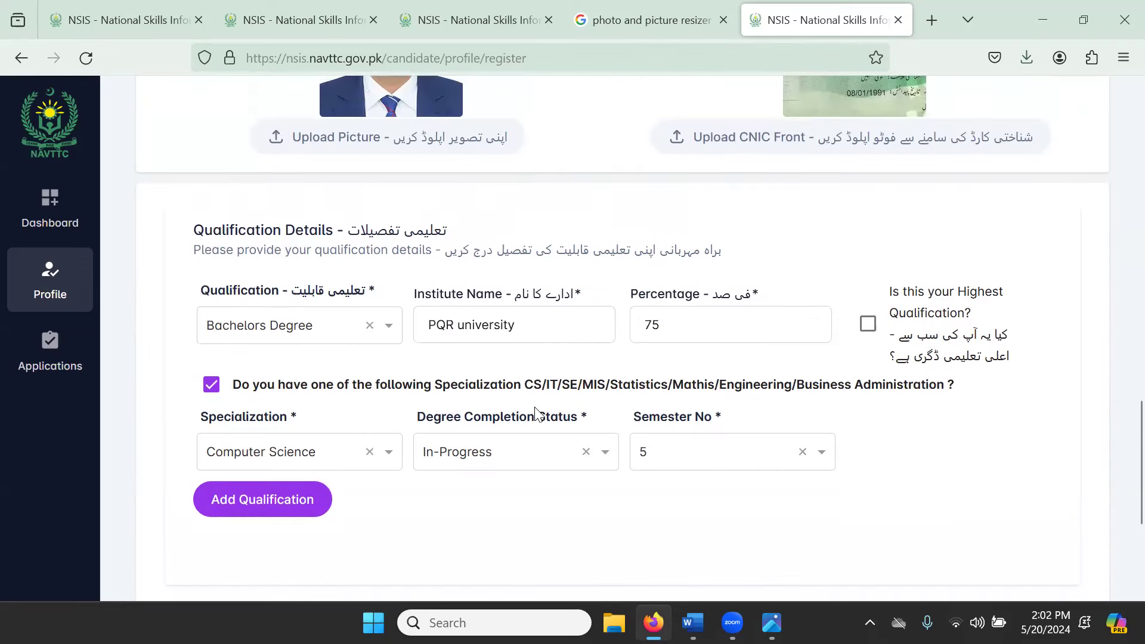
{"action": "scroll", "coordinate": [537, 415], "scroll_direction": "down", "scroll_amount": 4}
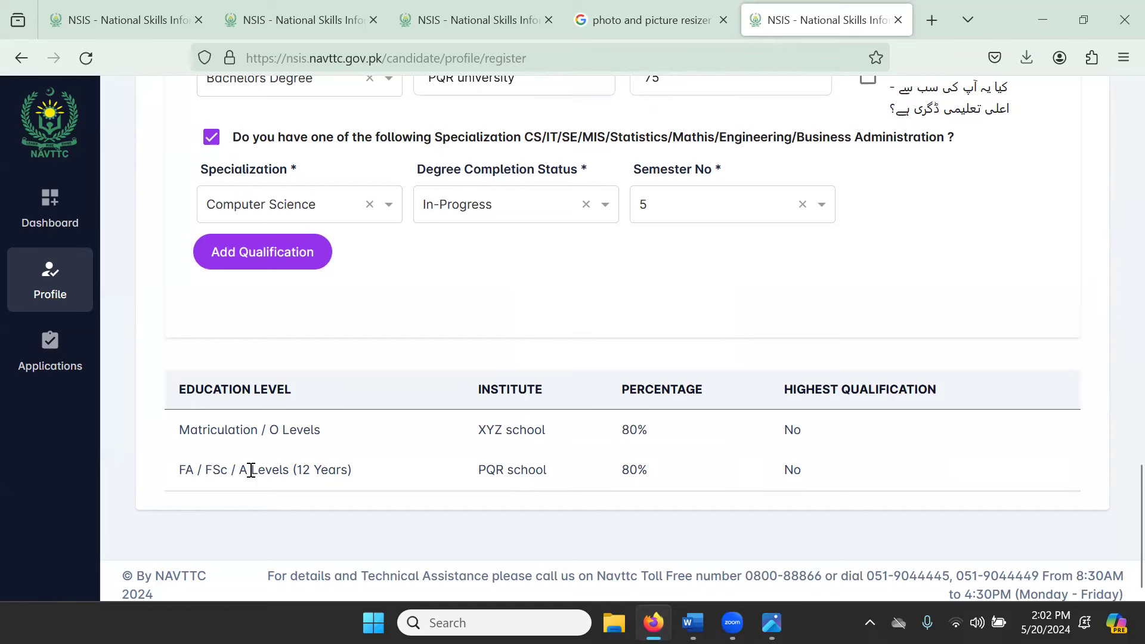
{"action": "scroll", "coordinate": [251, 470], "scroll_direction": "up", "scroll_amount": 5}
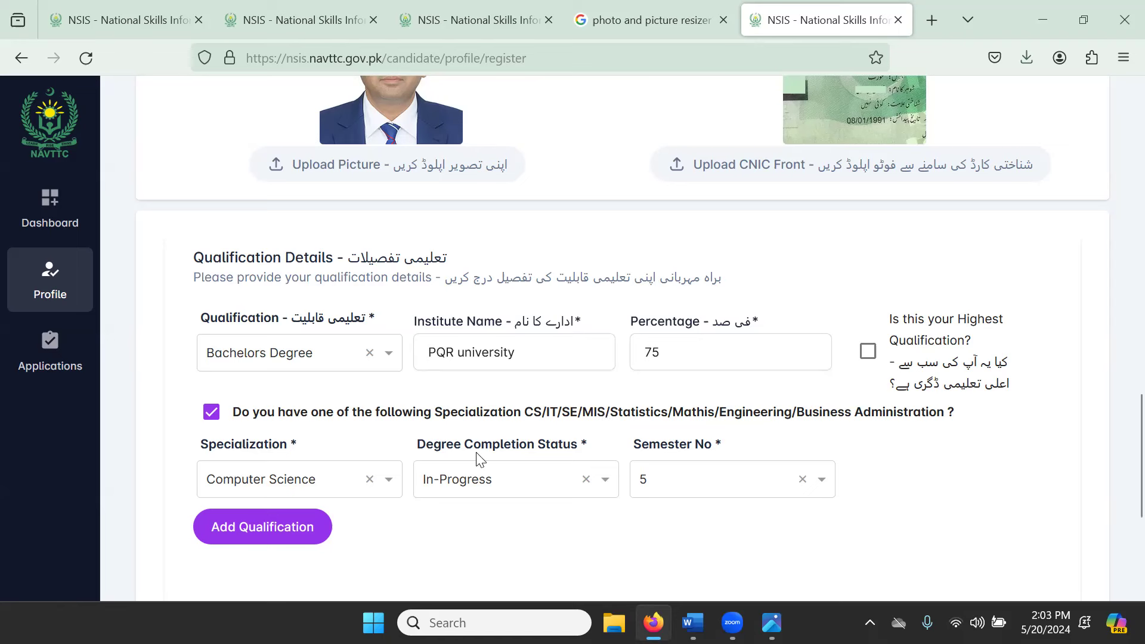
Recheck the specialization and set the degree status back to In-Progress
{"action": "scroll", "coordinate": [299, 459], "scroll_direction": "down", "scroll_amount": 2}
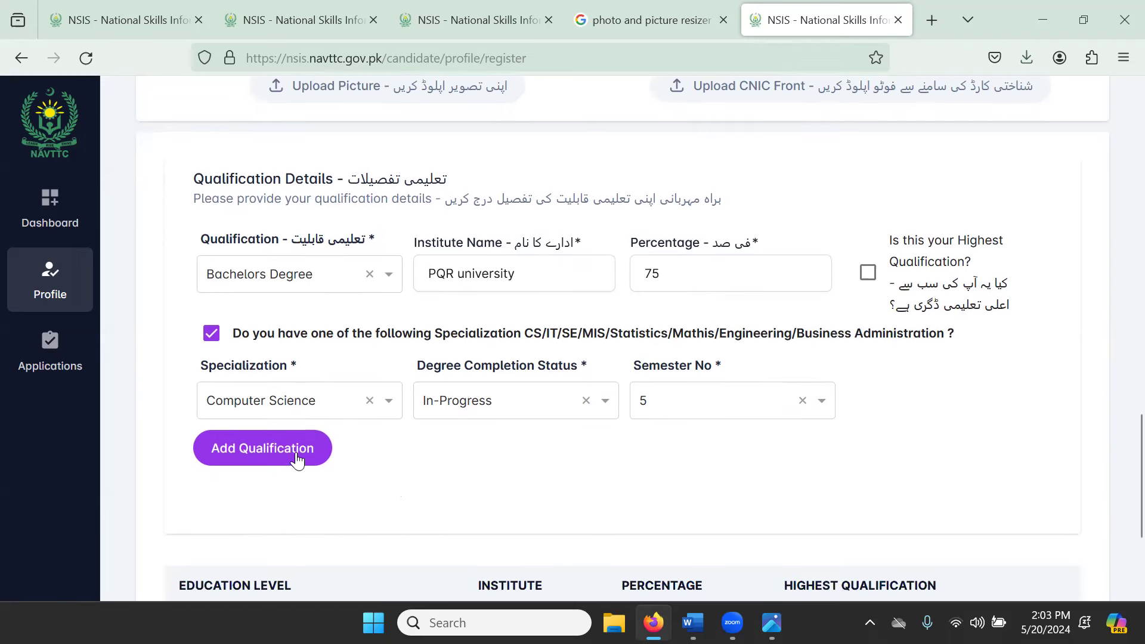
{"action": "left_click", "coordinate": [327, 406]}
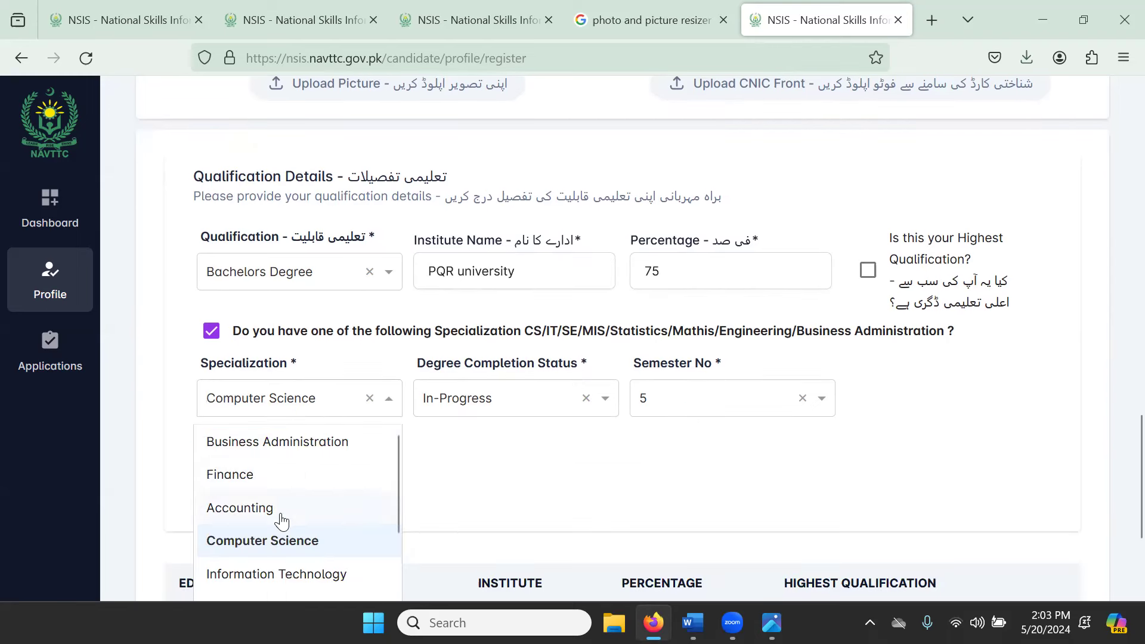
{"action": "left_click", "coordinate": [493, 460]}
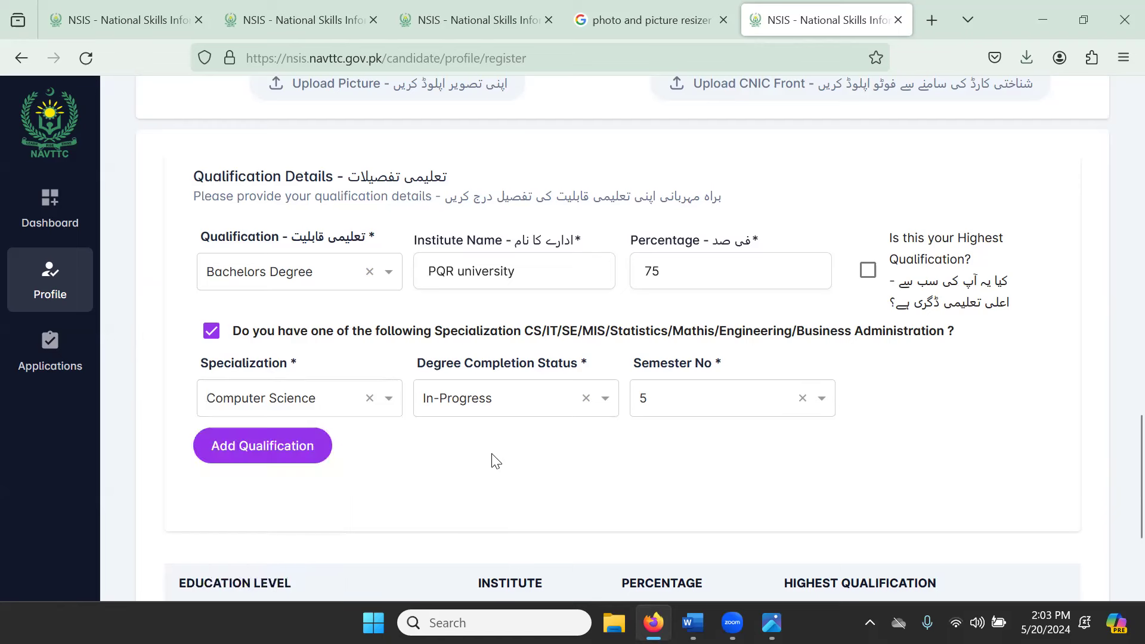
{"action": "left_click", "coordinate": [512, 399]}
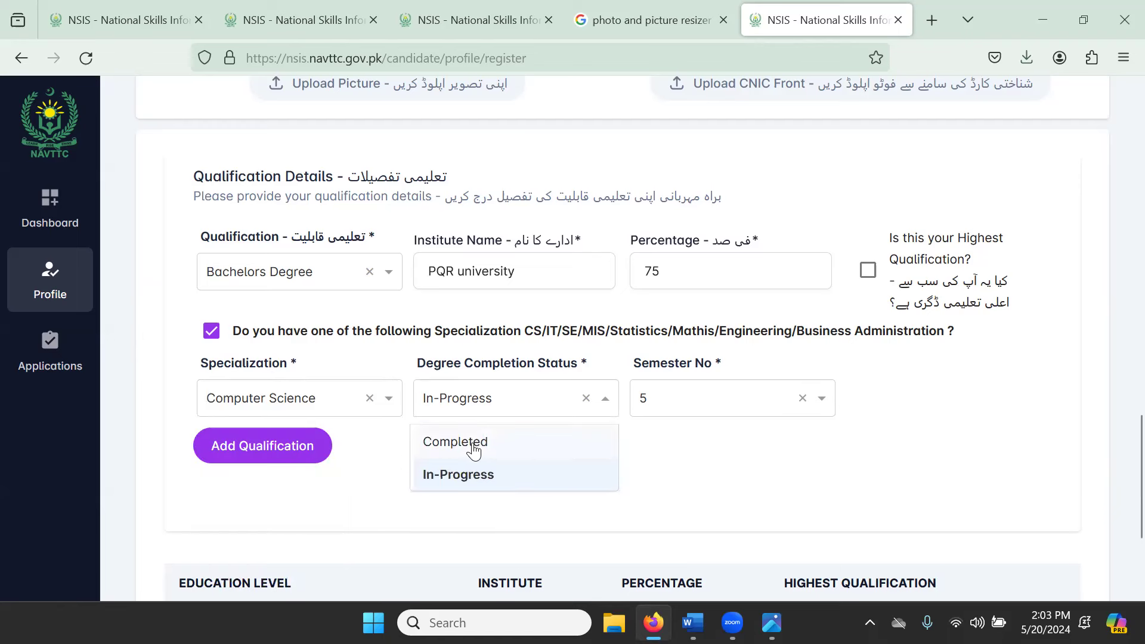
{"action": "left_click", "coordinate": [474, 452]}
{"action": "left_click", "coordinate": [527, 399]}
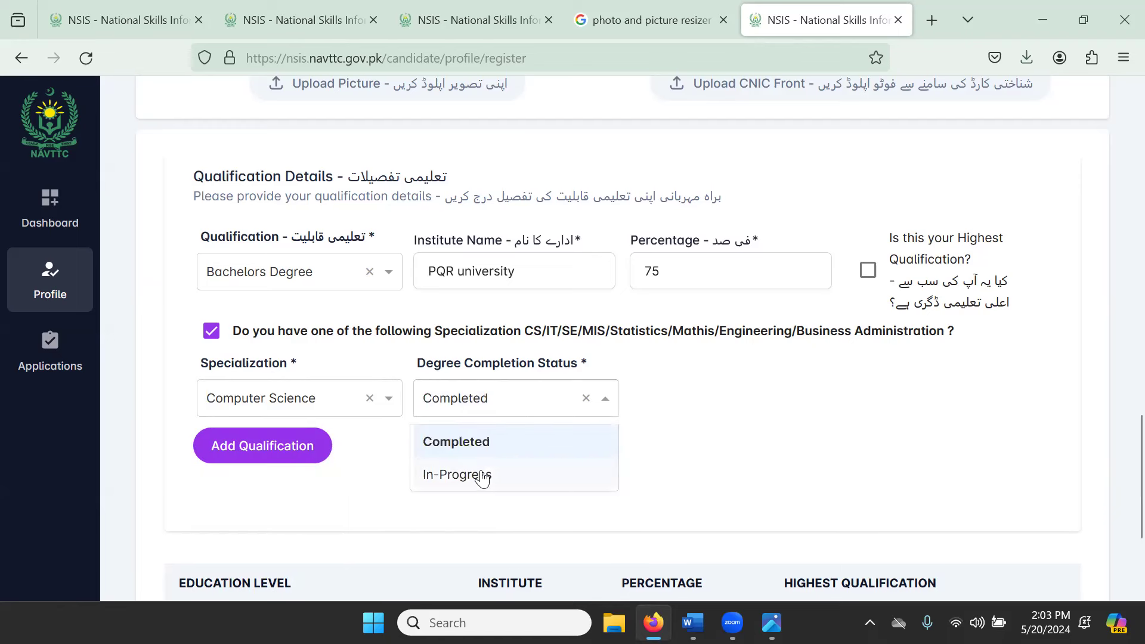
{"action": "left_click", "coordinate": [482, 476]}
Keep semester 5 and Computer Science, then submit the Bachelors Degree qualification
{"action": "left_click", "coordinate": [705, 416]}
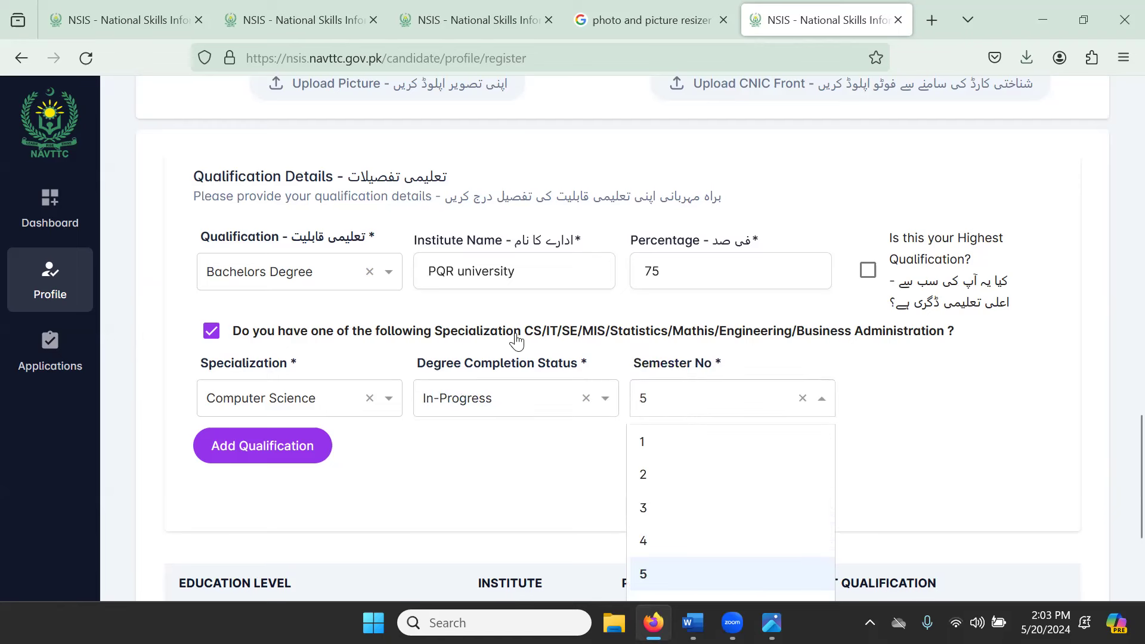
{"action": "left_click", "coordinate": [664, 573]}
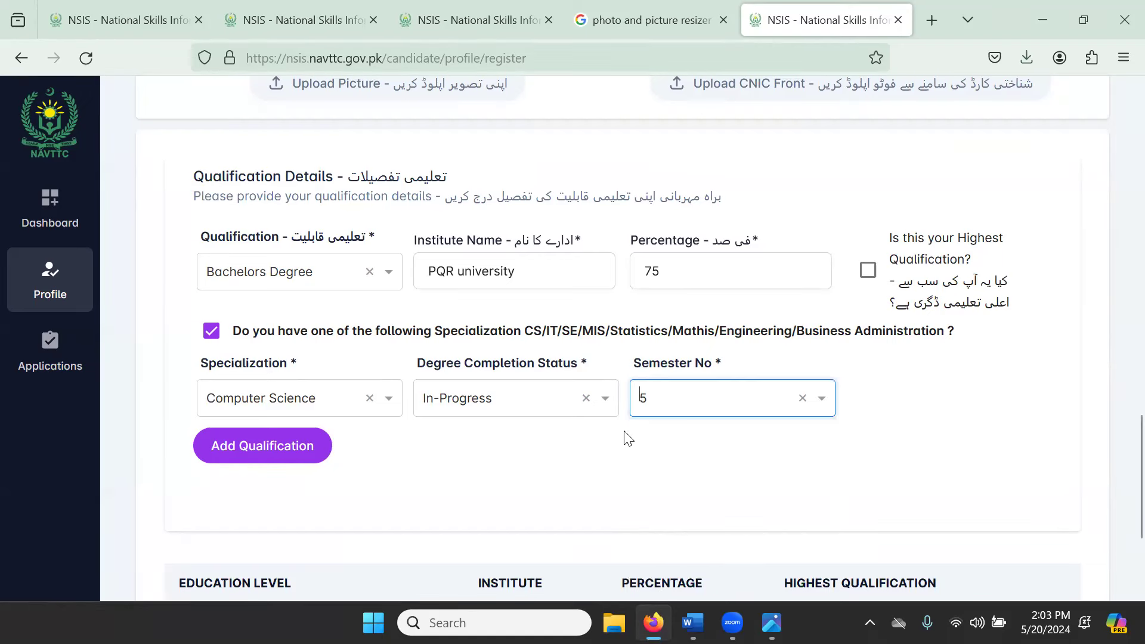
{"action": "left_click", "coordinate": [280, 411]}
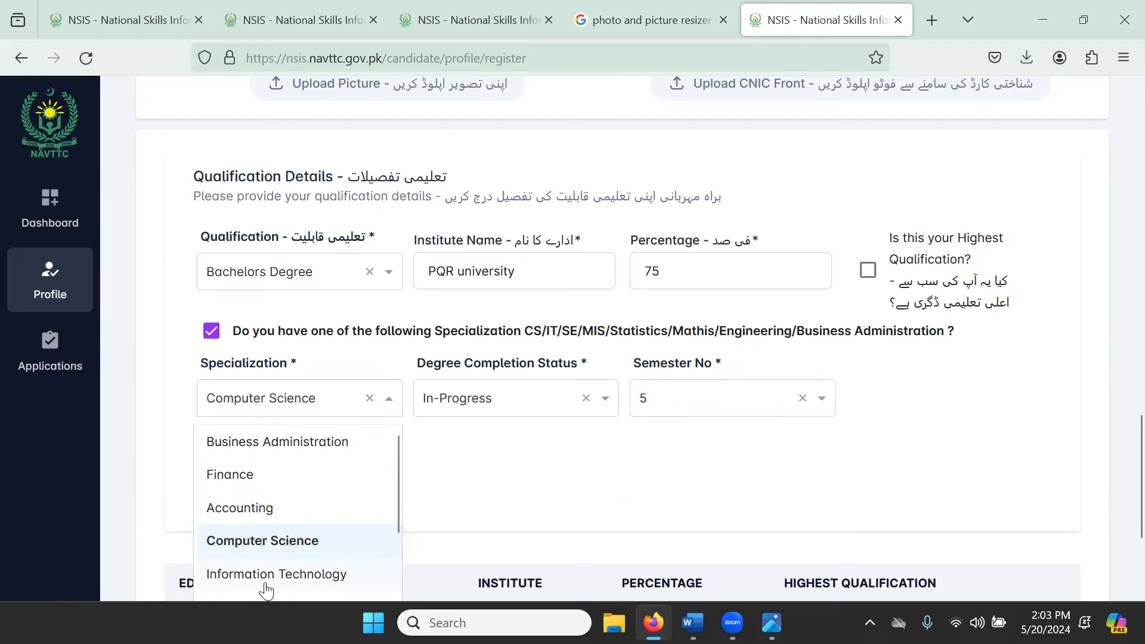
{"action": "scroll", "coordinate": [279, 552], "scroll_direction": "down", "scroll_amount": 2}
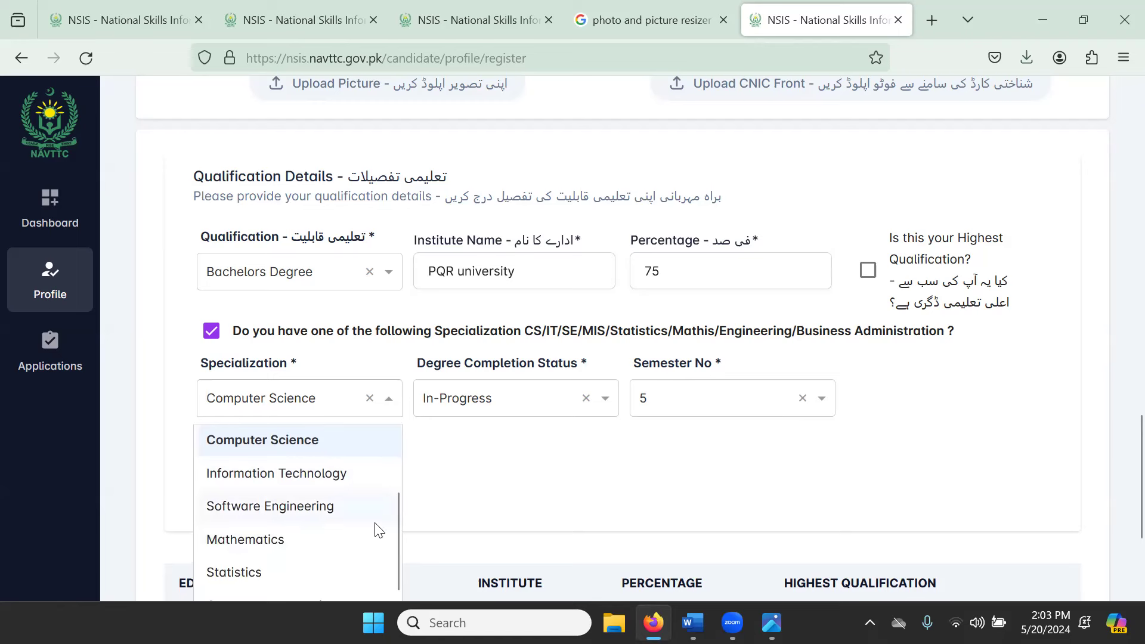
{"action": "left_click", "coordinate": [607, 474]}
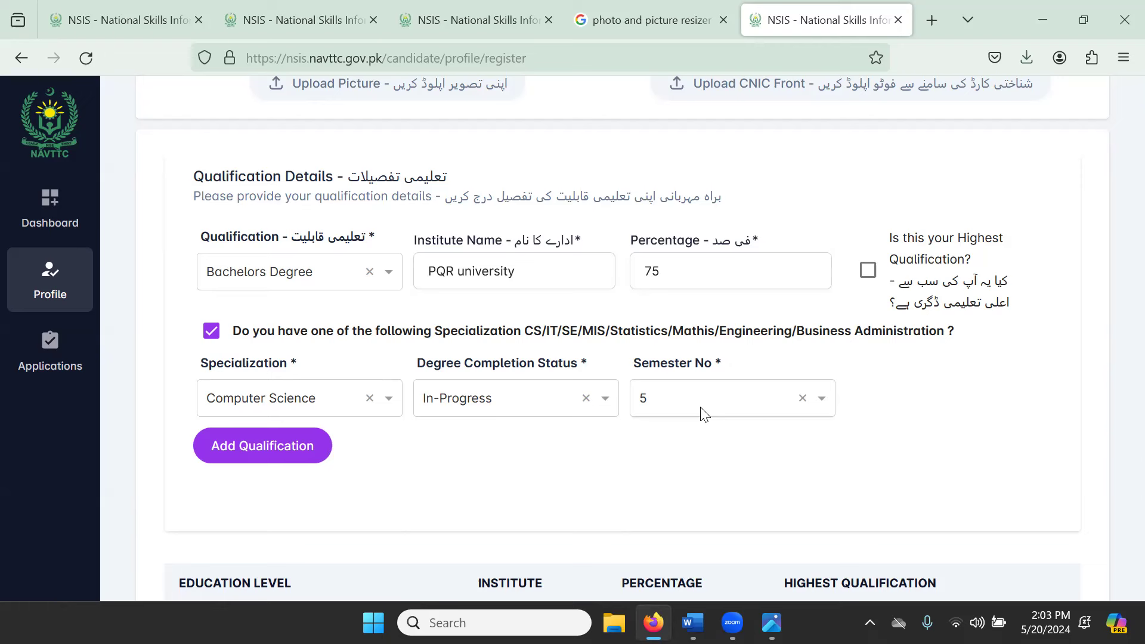
{"action": "left_click", "coordinate": [274, 450]}
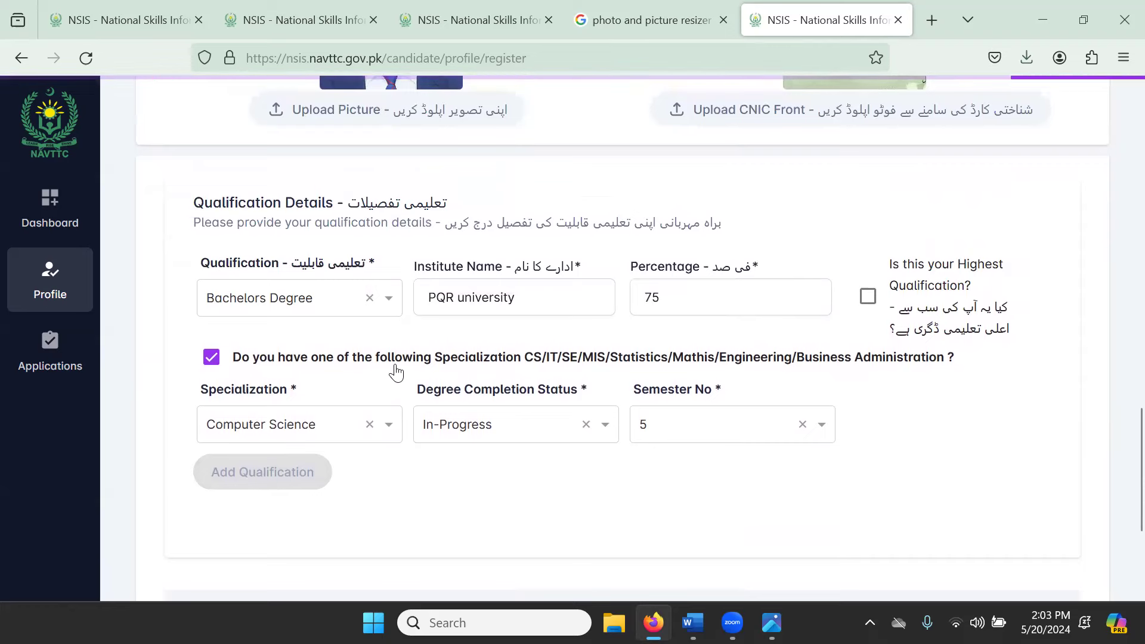
Scroll the qualifications table to verify the new PQR university Bachelors row at 75%
{"action": "scroll", "coordinate": [396, 373], "scroll_direction": "down", "scroll_amount": 2}
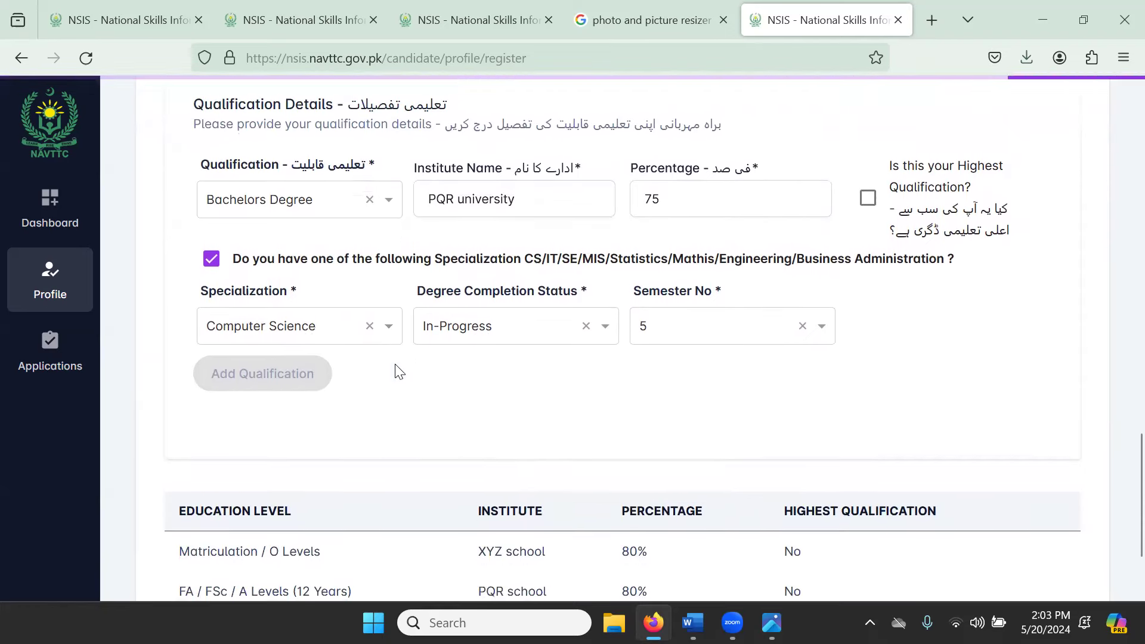
{"action": "scroll", "coordinate": [398, 370], "scroll_direction": "down", "scroll_amount": 3}
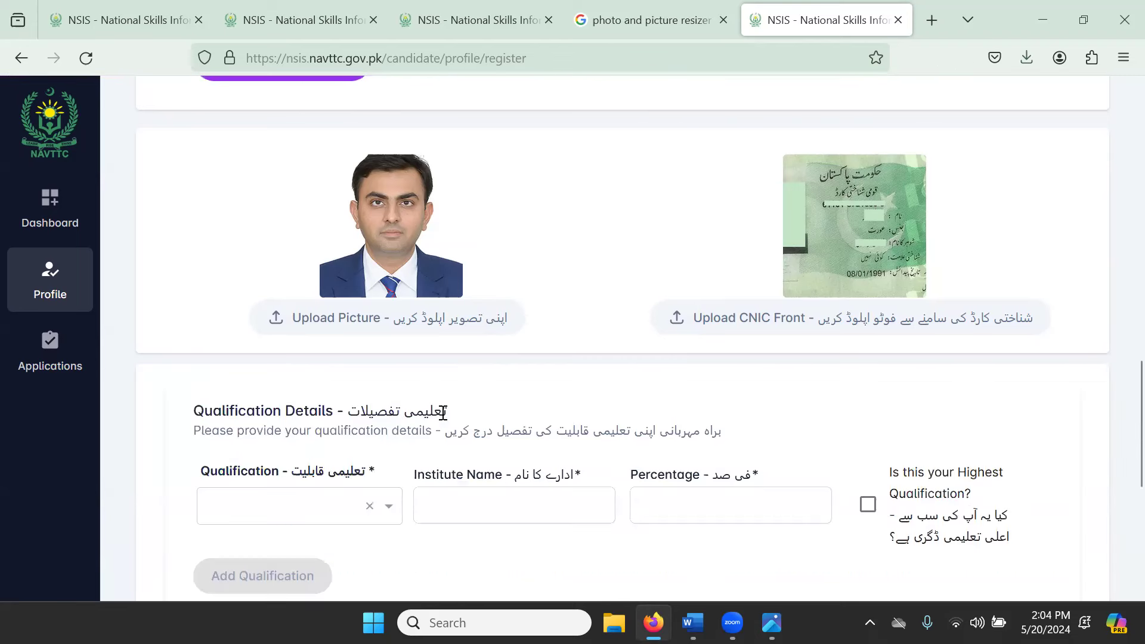
{"action": "scroll", "coordinate": [442, 418], "scroll_direction": "down", "scroll_amount": 6}
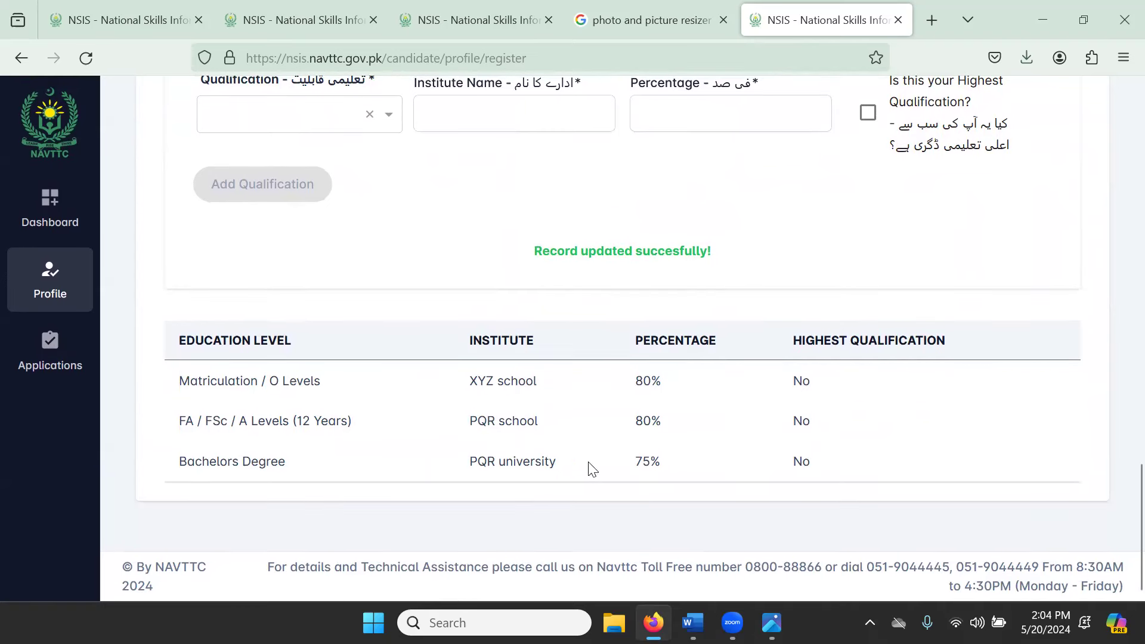
{"action": "scroll", "coordinate": [767, 446], "scroll_direction": "up", "scroll_amount": 2}
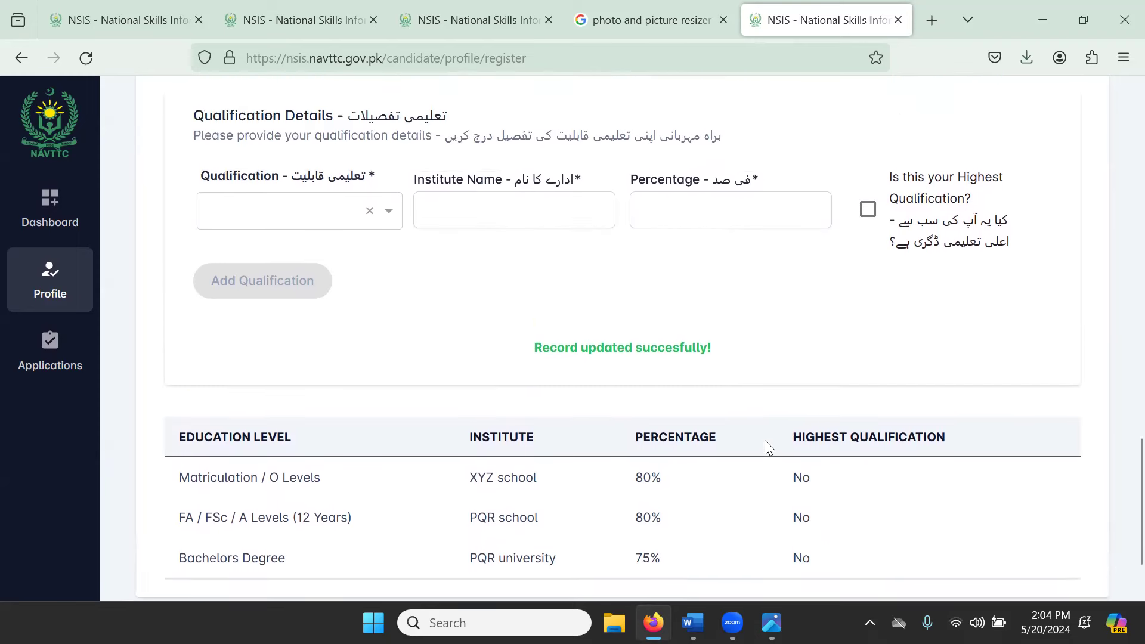
{"action": "scroll", "coordinate": [453, 404], "scroll_direction": "down", "scroll_amount": 2}
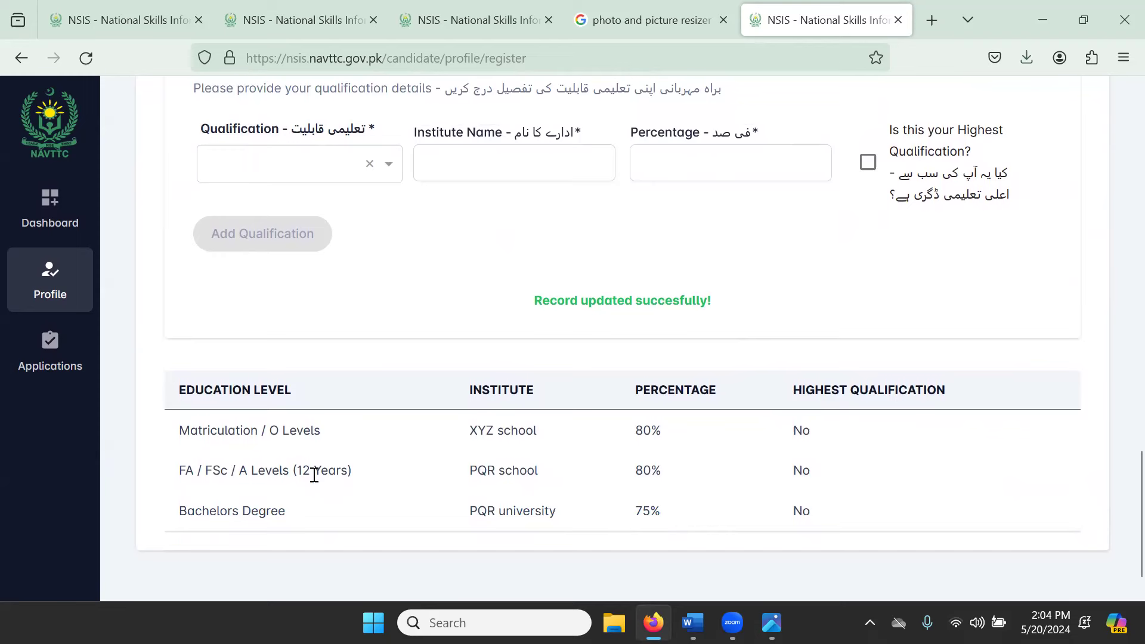
{"action": "scroll", "coordinate": [315, 394], "scroll_direction": "up", "scroll_amount": 1}
{"action": "scroll", "coordinate": [315, 394], "scroll_direction": "down", "scroll_amount": 1}
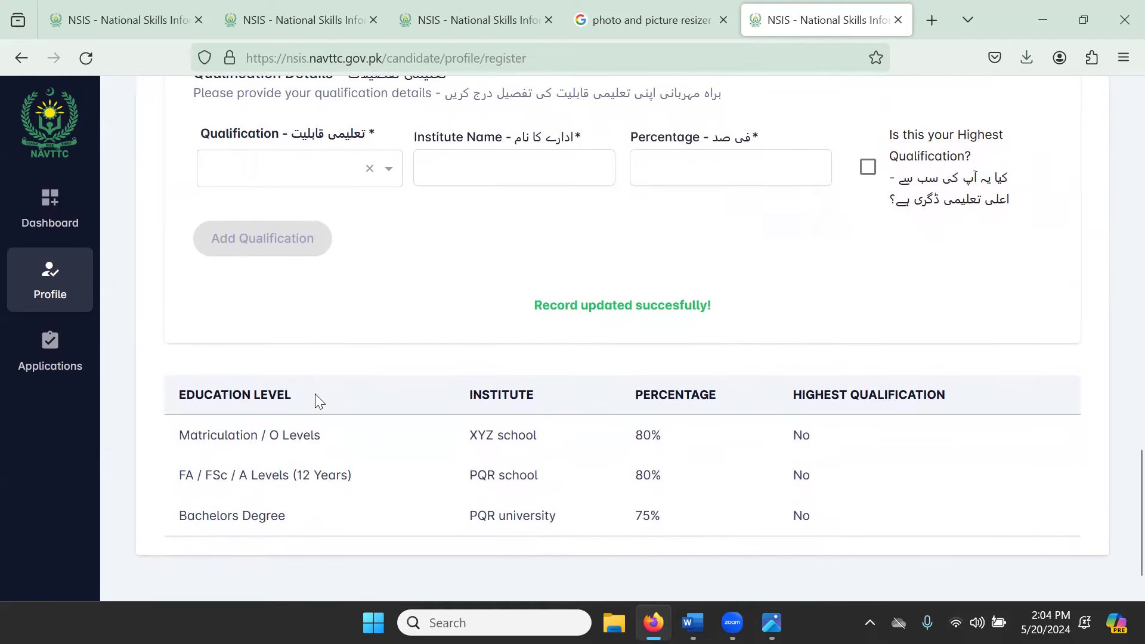
{"action": "scroll", "coordinate": [843, 441], "scroll_direction": "up", "scroll_amount": 3}
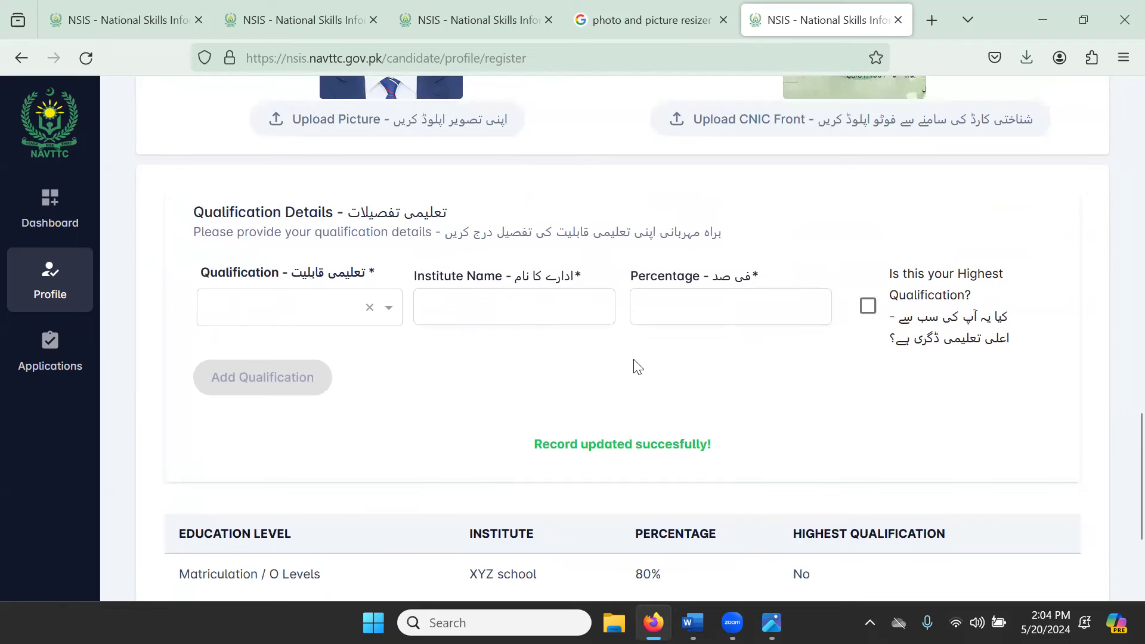
Enter Masters Degree from xyz university at 78%, marked as highest qualification
{"action": "left_click", "coordinate": [296, 320]}
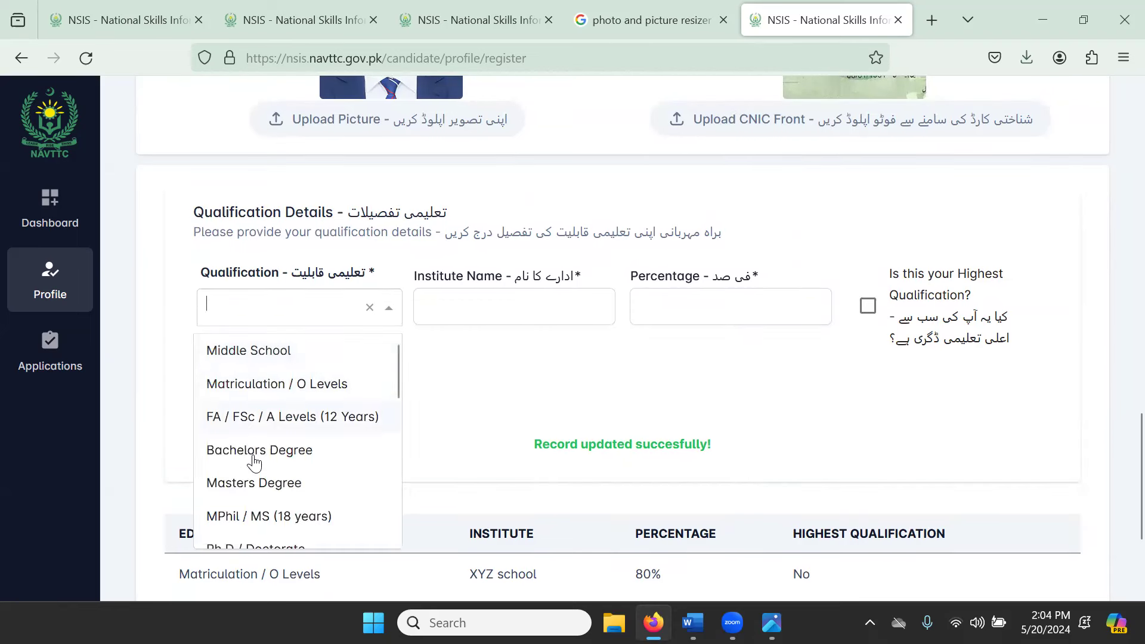
{"action": "left_click", "coordinate": [251, 483]}
{"action": "left_click", "coordinate": [501, 314]}
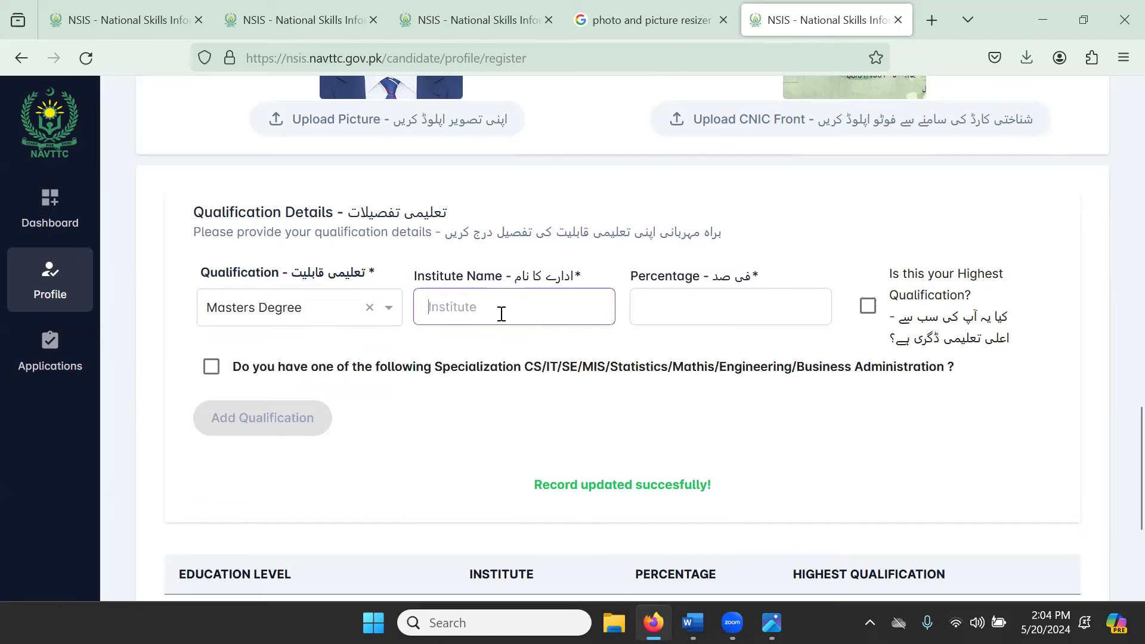
{"action": "type", "text": "xyz university"}
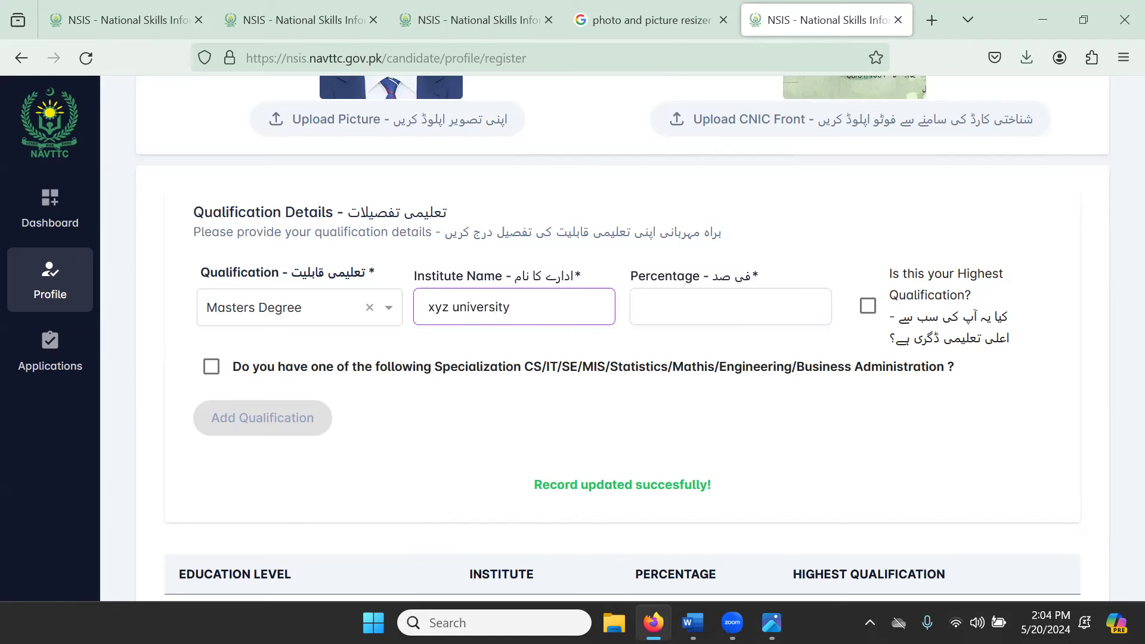
{"action": "left_click", "coordinate": [700, 306]}
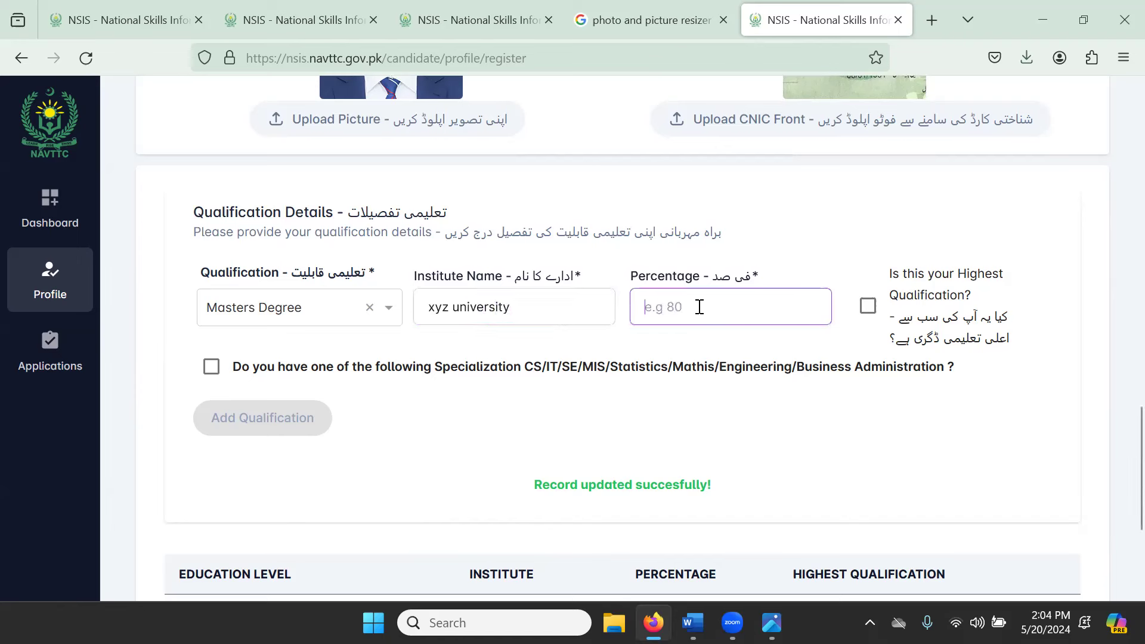
{"action": "type", "text": "78"}
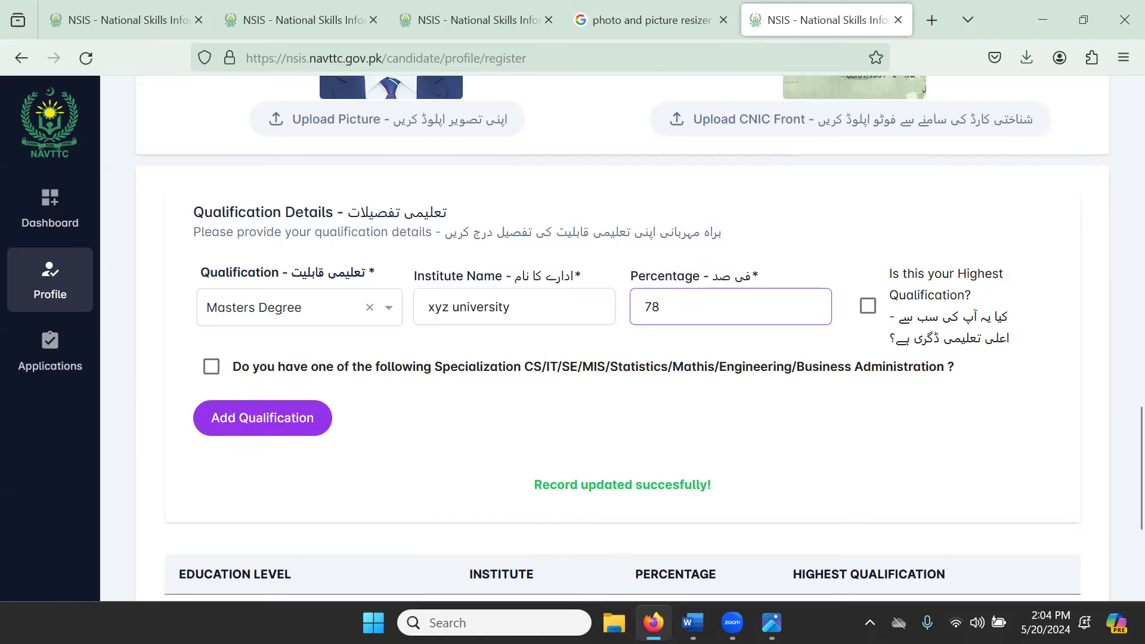
{"action": "left_click", "coordinate": [875, 309]}
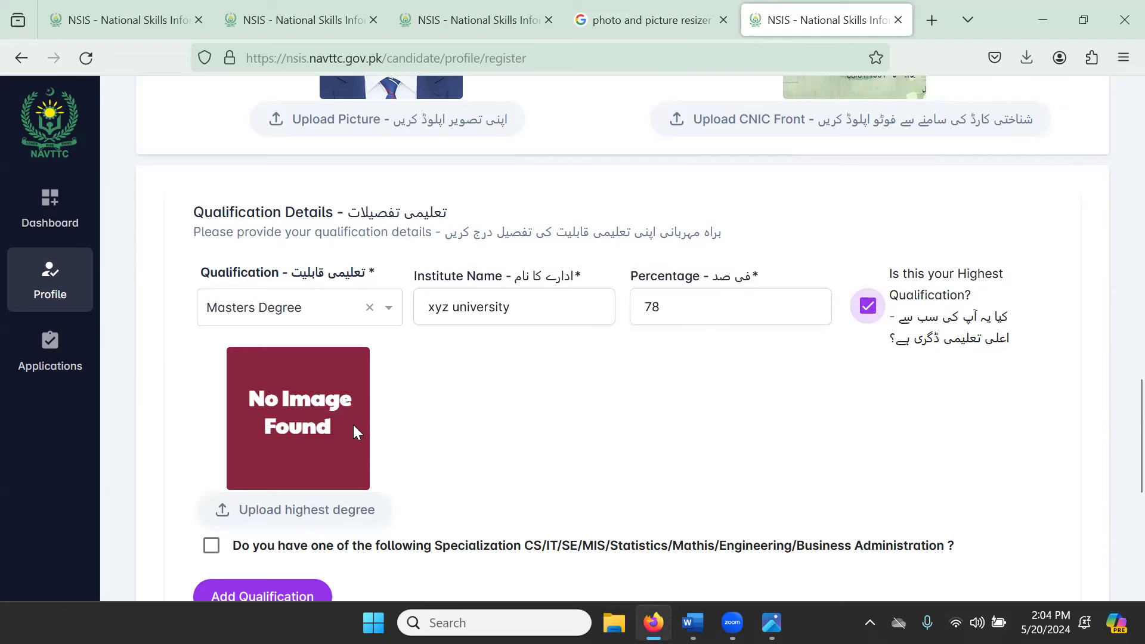
Set specialization Information Technology, status Completed, and submit the Masters Degree record
{"action": "scroll", "coordinate": [353, 424], "scroll_direction": "down", "scroll_amount": 1}
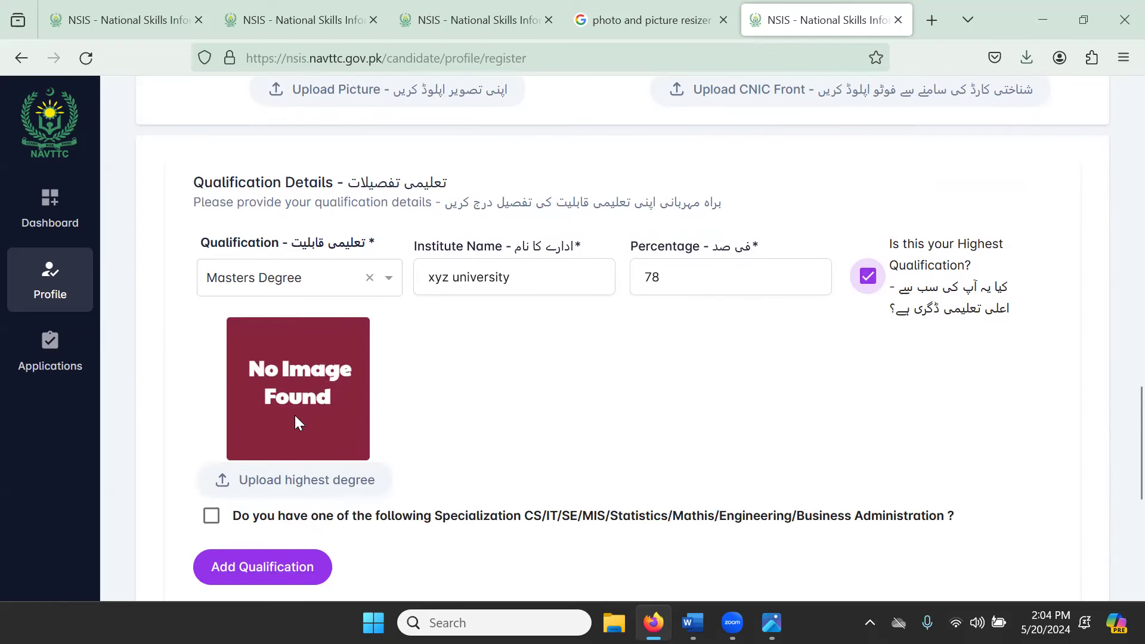
{"action": "left_click", "coordinate": [212, 520]}
{"action": "scroll", "coordinate": [244, 453], "scroll_direction": "down", "scroll_amount": 3}
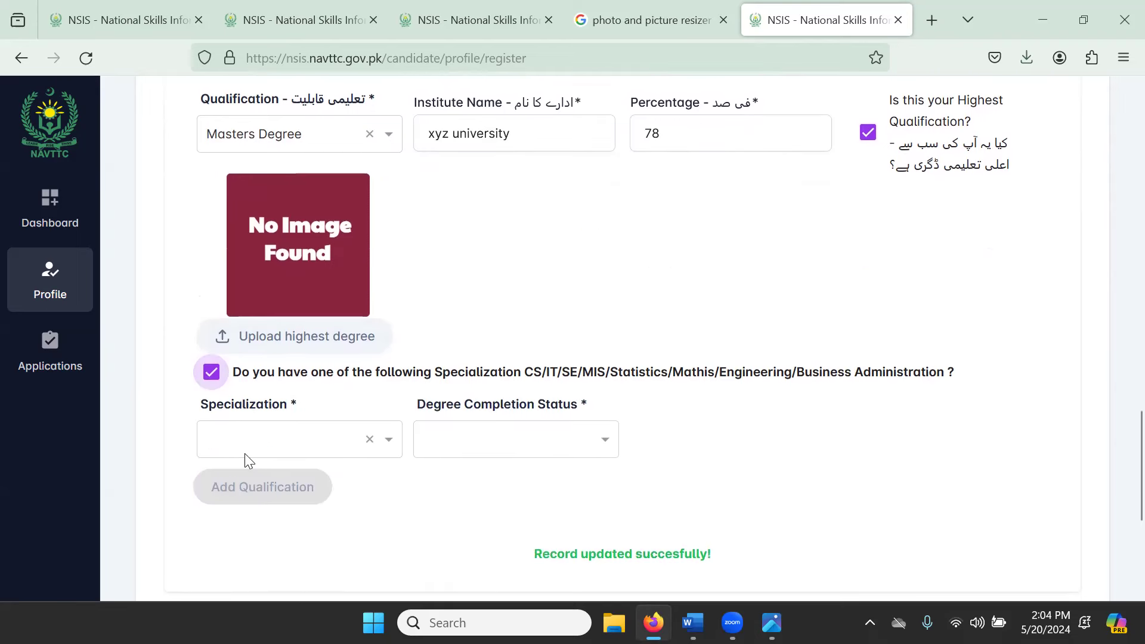
{"action": "left_click", "coordinate": [317, 453]}
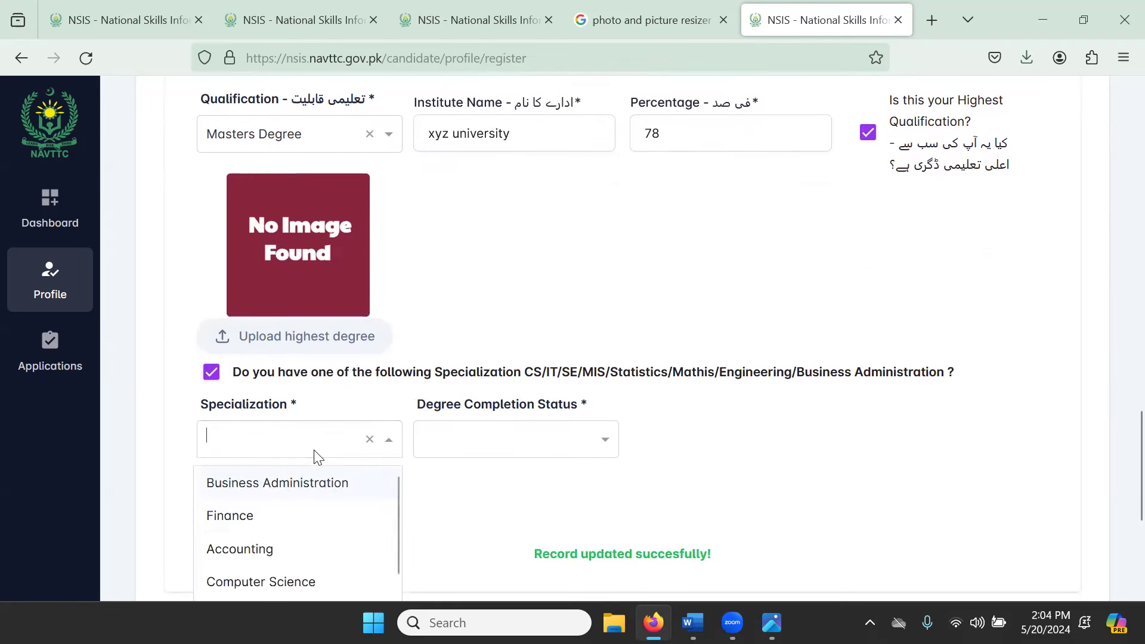
{"action": "scroll", "coordinate": [263, 549], "scroll_direction": "down", "scroll_amount": 3}
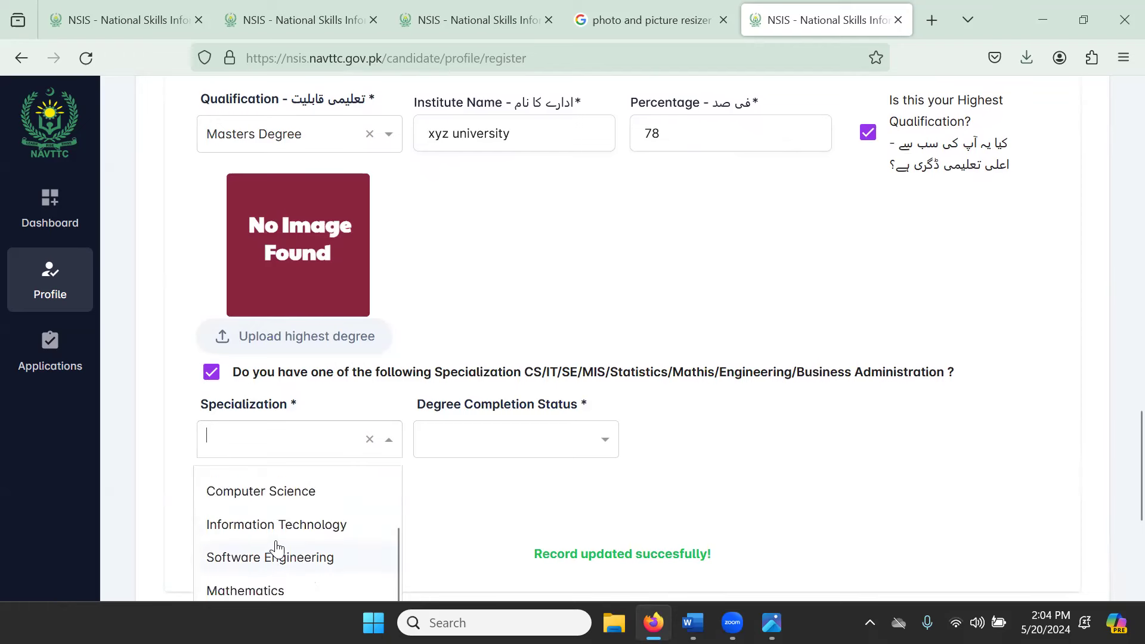
{"action": "left_click", "coordinate": [290, 527]}
{"action": "left_click", "coordinate": [480, 432]}
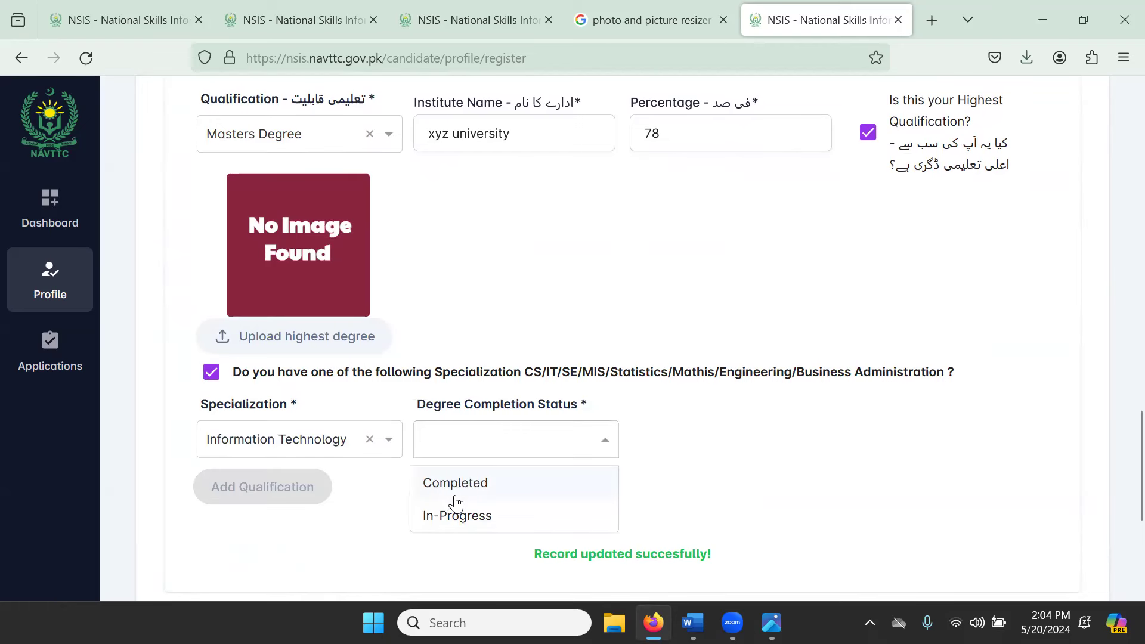
{"action": "left_click", "coordinate": [459, 484]}
{"action": "left_click", "coordinate": [276, 500]}
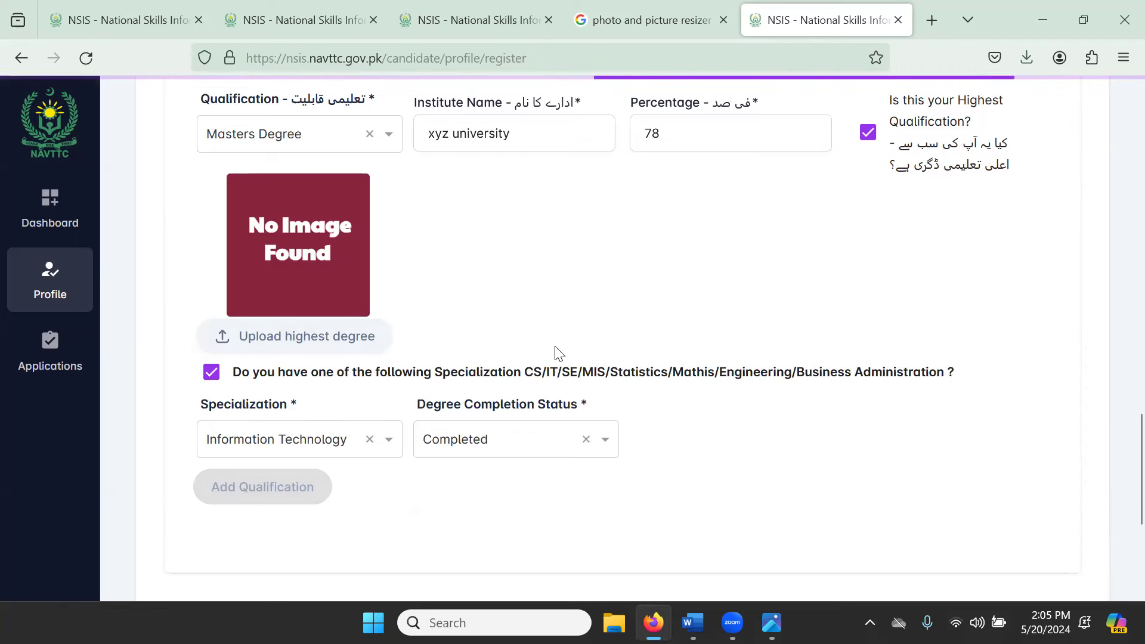
{"action": "scroll", "coordinate": [554, 353], "scroll_direction": "up", "scroll_amount": 2}
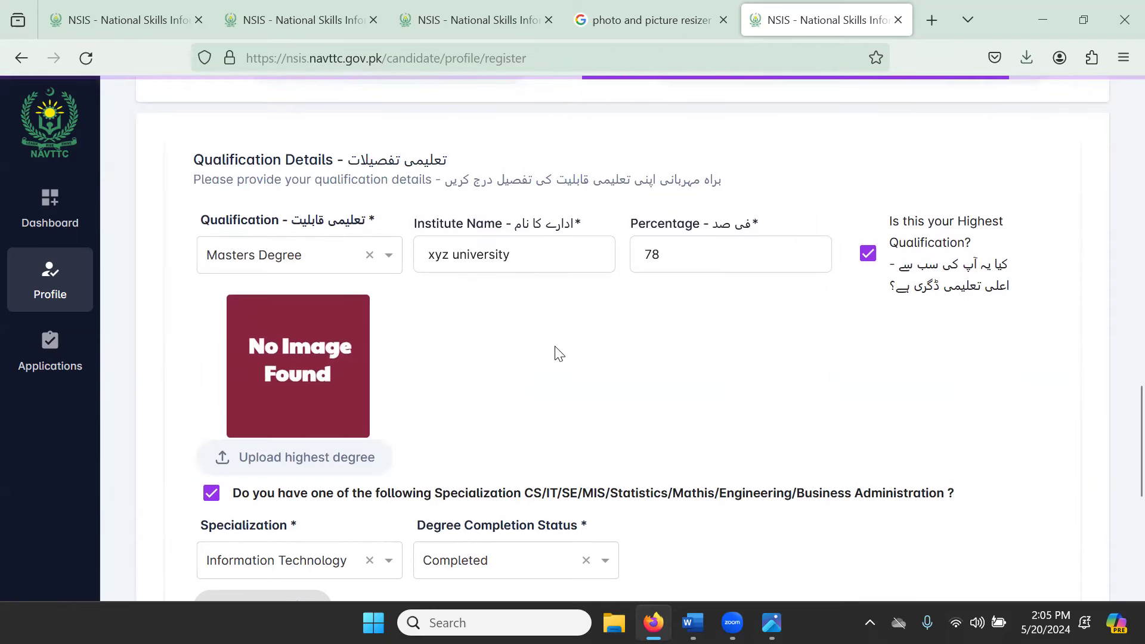
Scroll through the education table to review the four saved records
{"action": "scroll", "coordinate": [554, 353], "scroll_direction": "down", "scroll_amount": 2}
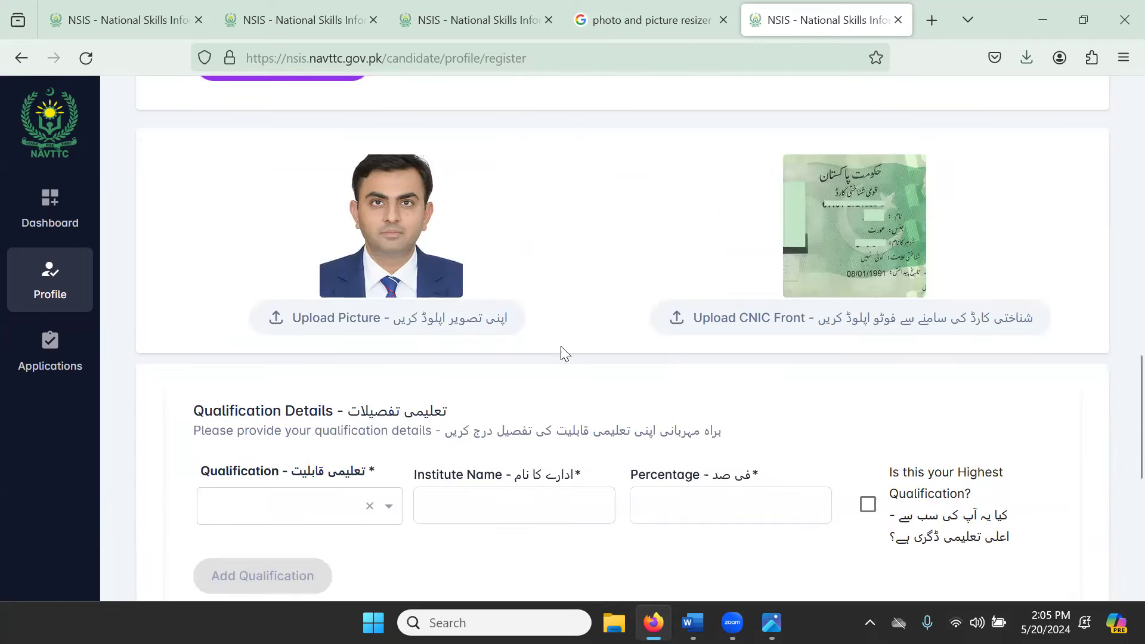
{"action": "scroll", "coordinate": [563, 350], "scroll_direction": "down", "scroll_amount": 7}
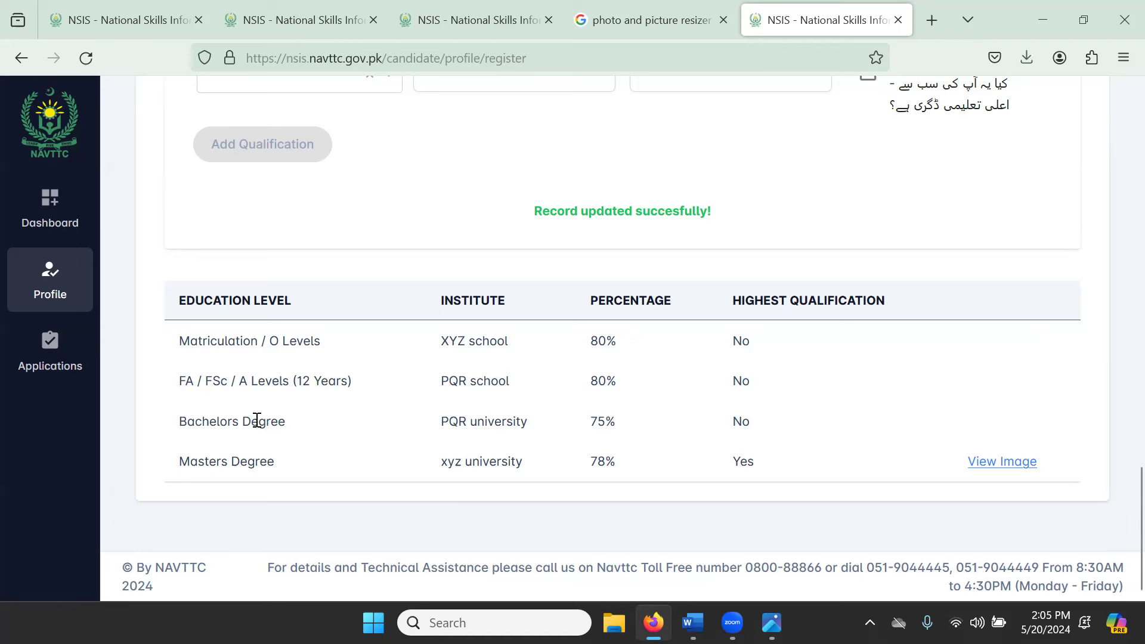
{"action": "scroll", "coordinate": [506, 380], "scroll_direction": "up", "scroll_amount": 5}
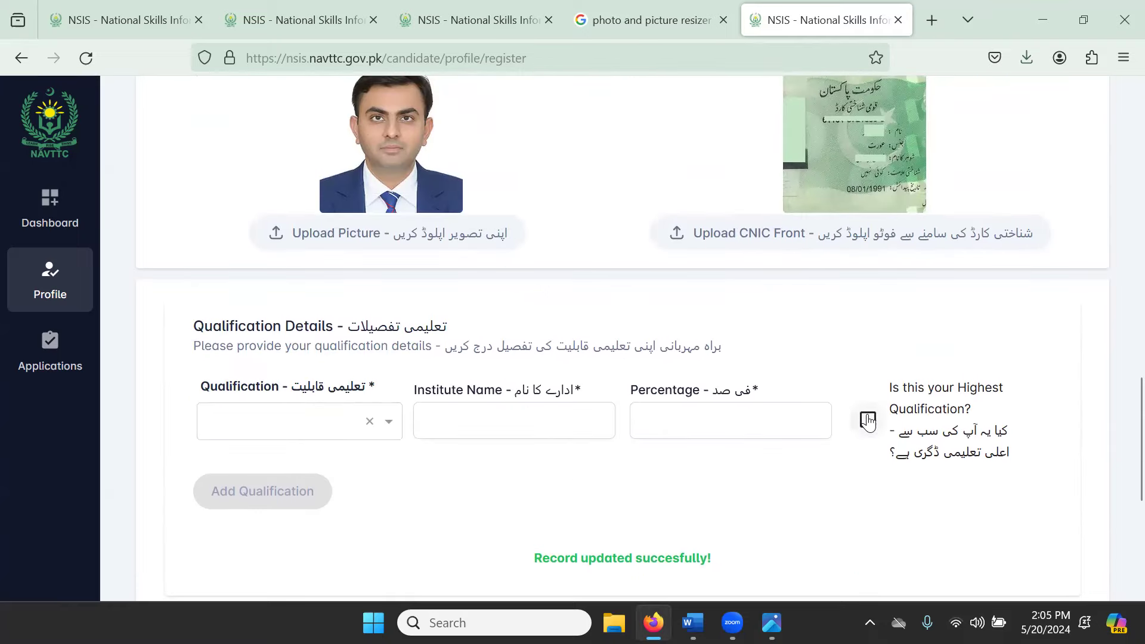
{"action": "scroll", "coordinate": [868, 421], "scroll_direction": "down", "scroll_amount": 5}
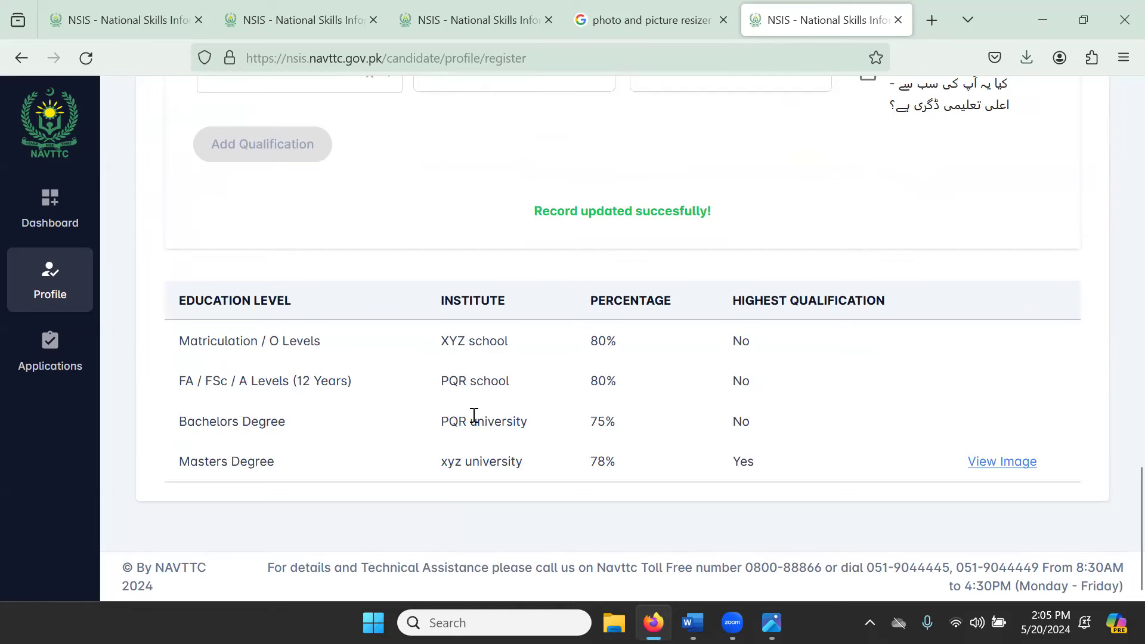
{"action": "scroll", "coordinate": [475, 419], "scroll_direction": "up", "scroll_amount": 3}
{"action": "scroll", "coordinate": [705, 313], "scroll_direction": "down", "scroll_amount": 3}
{"action": "scroll", "coordinate": [826, 461], "scroll_direction": "up", "scroll_amount": 4}
Glance at the qualification levels list, then go to the Candidate Applications page
{"action": "left_click", "coordinate": [318, 333]}
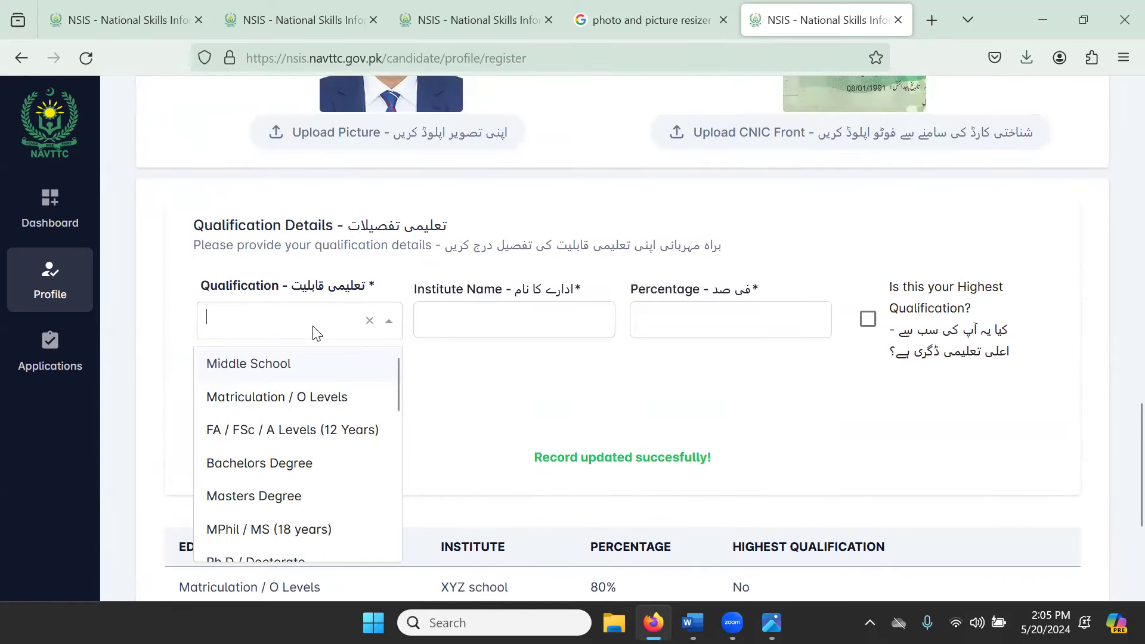
{"action": "left_click", "coordinate": [503, 408]}
{"action": "scroll", "coordinate": [504, 409], "scroll_direction": "down", "scroll_amount": 4}
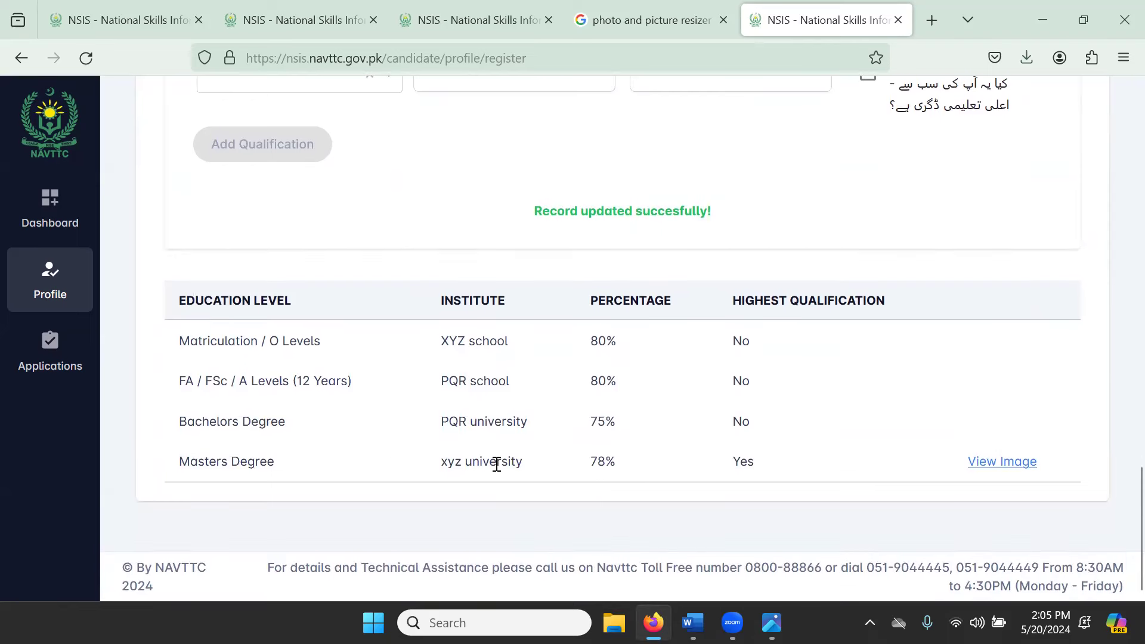
{"action": "scroll", "coordinate": [598, 483], "scroll_direction": "up", "scroll_amount": 3}
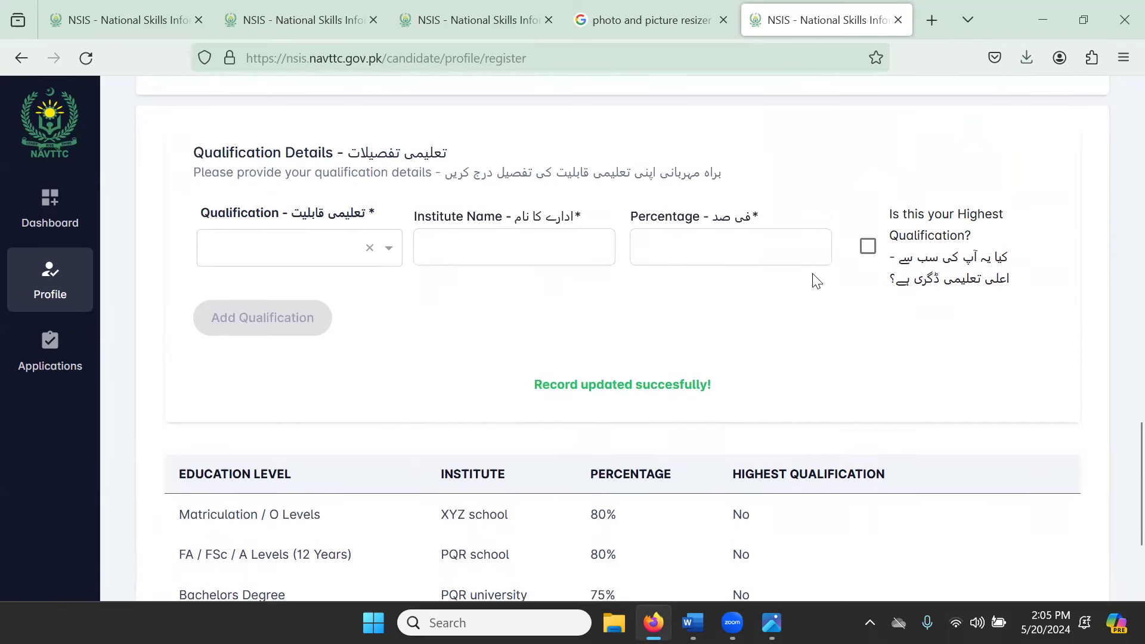
{"action": "scroll", "coordinate": [841, 337], "scroll_direction": "down", "scroll_amount": 3}
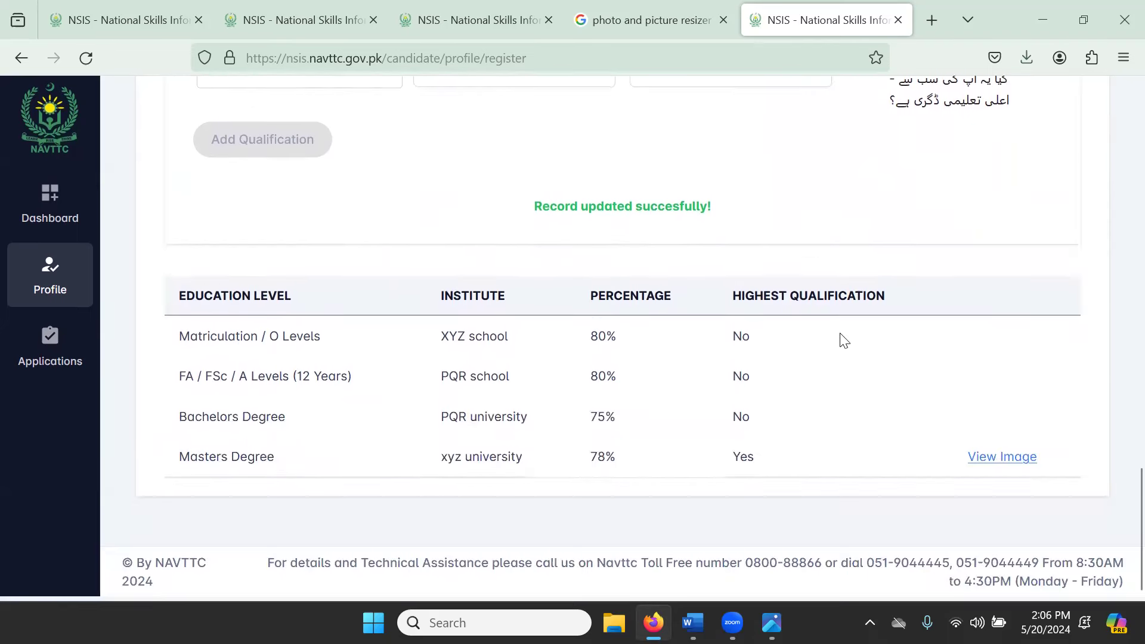
{"action": "scroll", "coordinate": [843, 339], "scroll_direction": "up", "scroll_amount": 4}
{"action": "scroll", "coordinate": [841, 340], "scroll_direction": "down", "scroll_amount": 4}
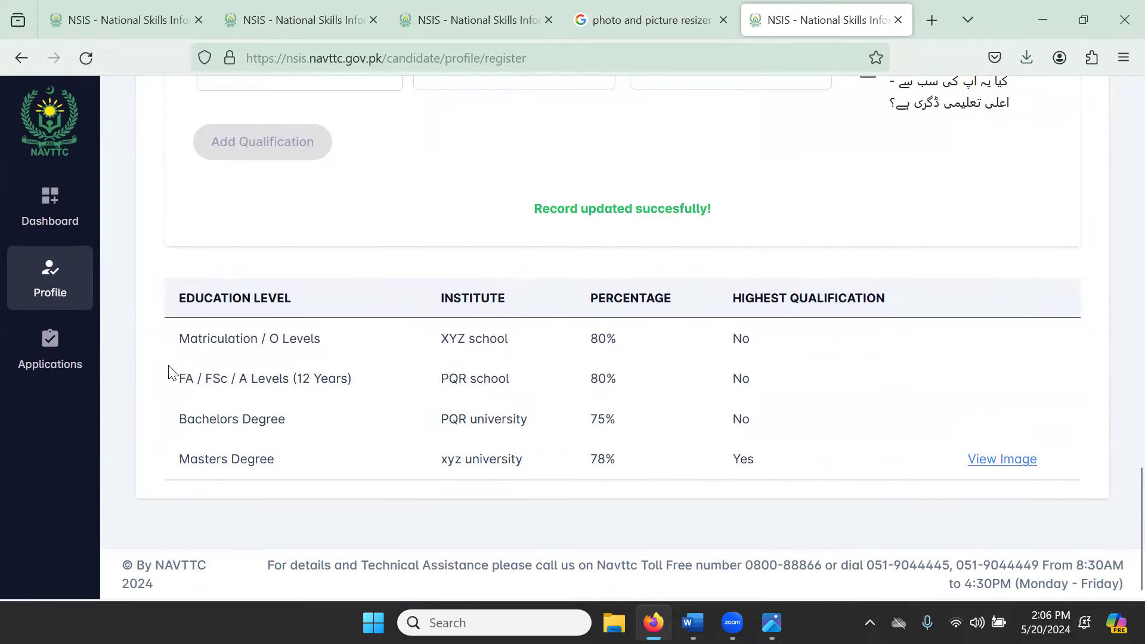
{"action": "left_click", "coordinate": [65, 368]}
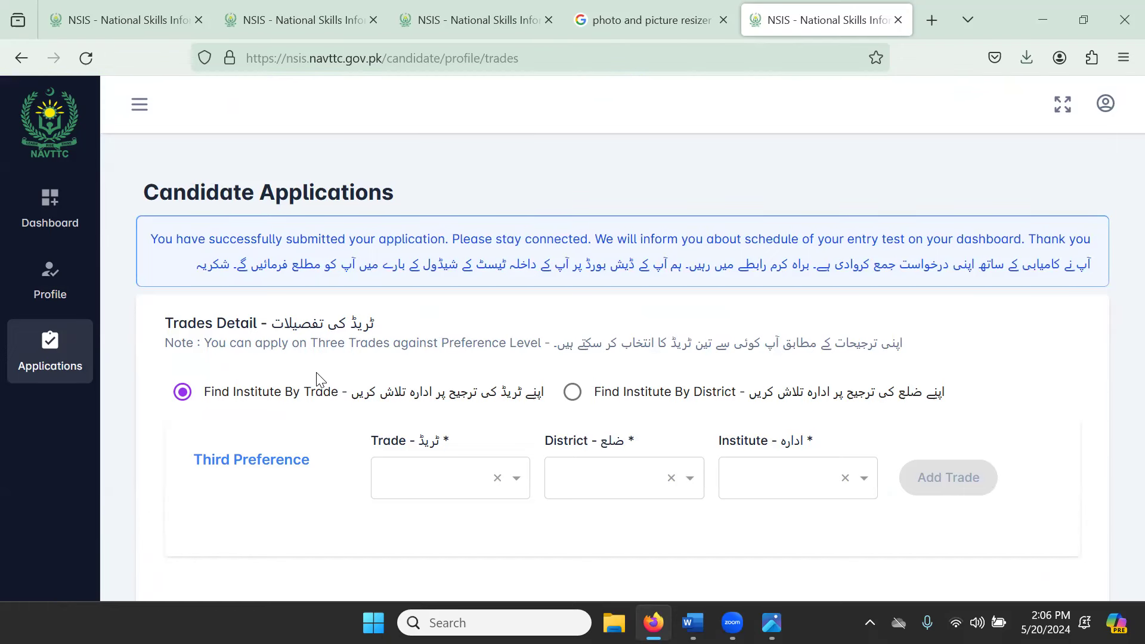
Scroll the Applied Trades table to review the two YouExcel trades
{"action": "scroll", "coordinate": [460, 405], "scroll_direction": "down", "scroll_amount": 1}
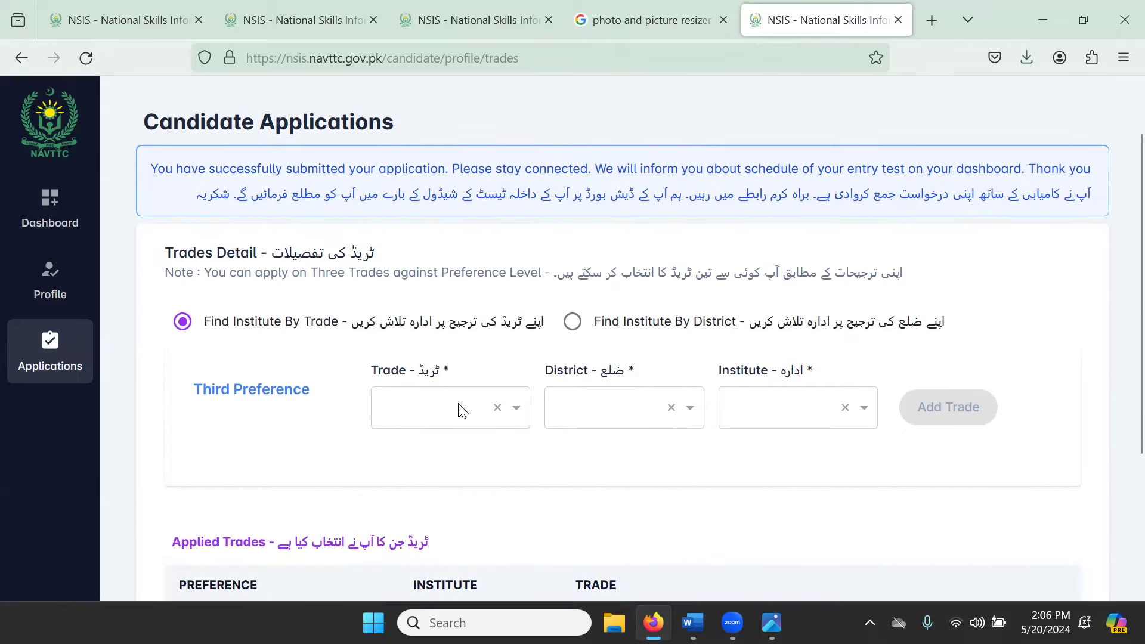
{"action": "scroll", "coordinate": [461, 410], "scroll_direction": "down", "scroll_amount": 1}
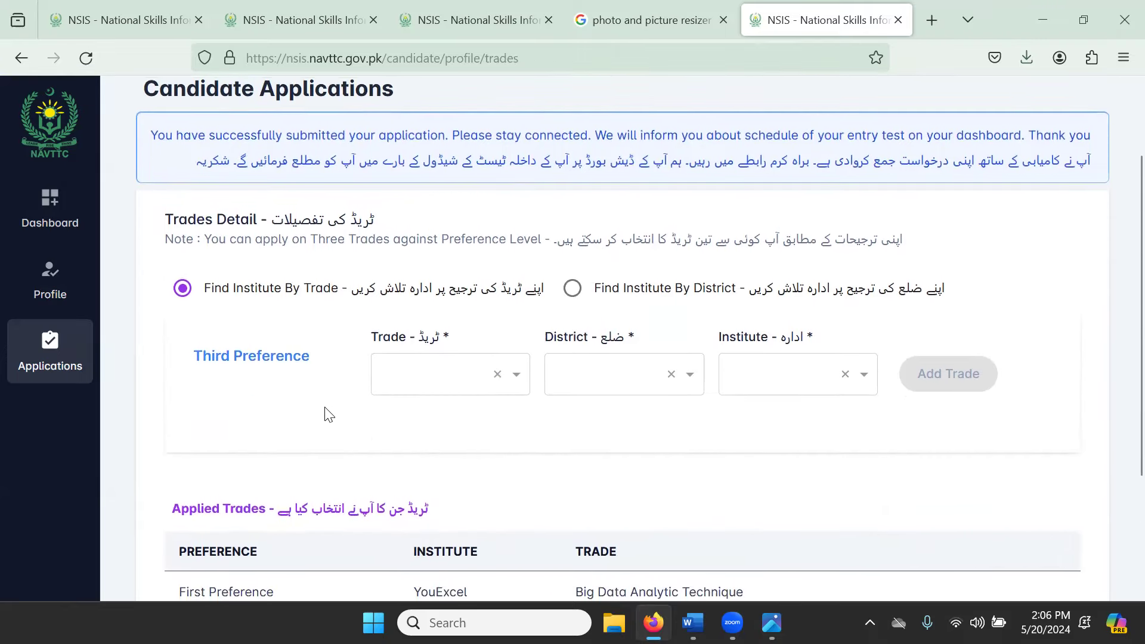
{"action": "scroll", "coordinate": [329, 414], "scroll_direction": "down", "scroll_amount": 2}
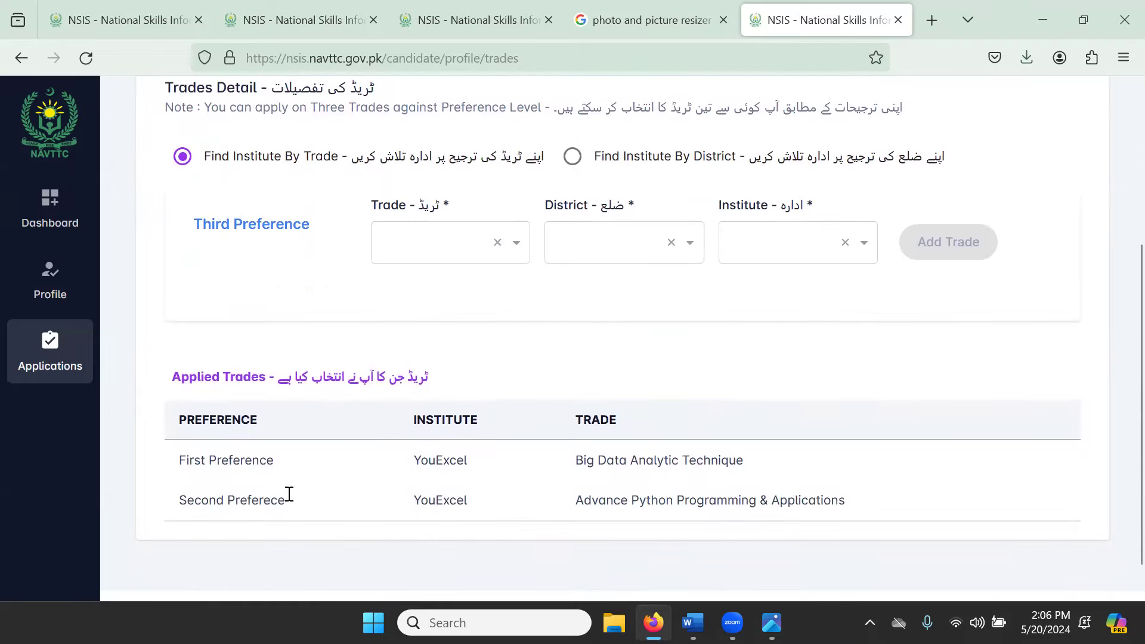
{"action": "scroll", "coordinate": [430, 311], "scroll_direction": "up", "scroll_amount": 2}
{"action": "scroll", "coordinate": [411, 316], "scroll_direction": "down", "scroll_amount": 2}
{"action": "scroll", "coordinate": [403, 316], "scroll_direction": "up", "scroll_amount": 2}
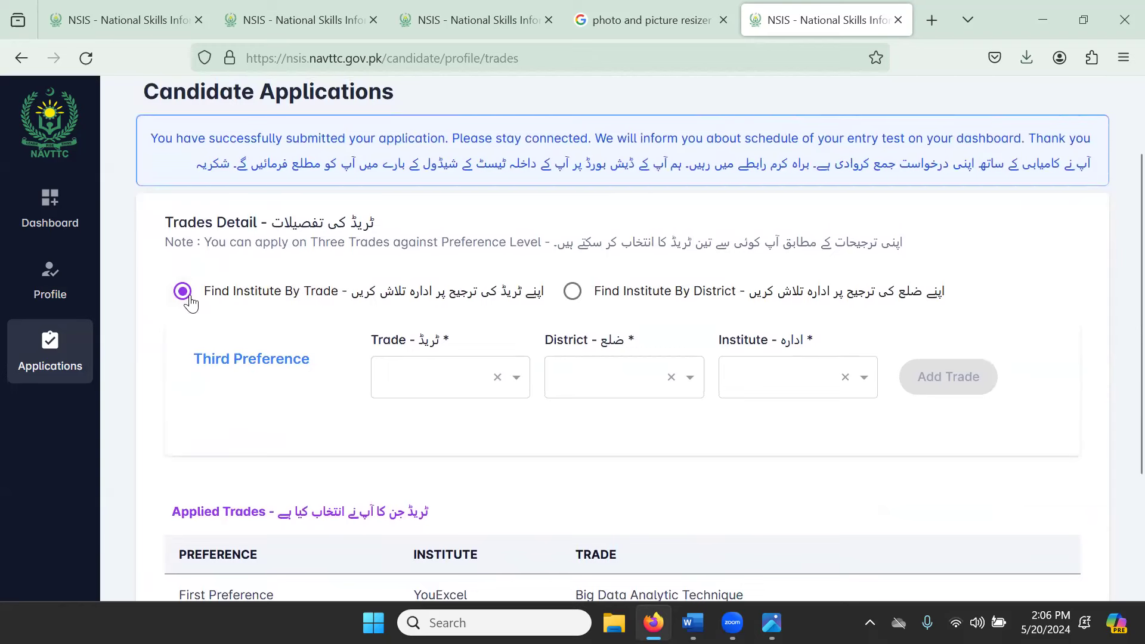
Open the third-preference trade list and bring up the English Print brochure in Photos
{"action": "left_click", "coordinate": [478, 394]}
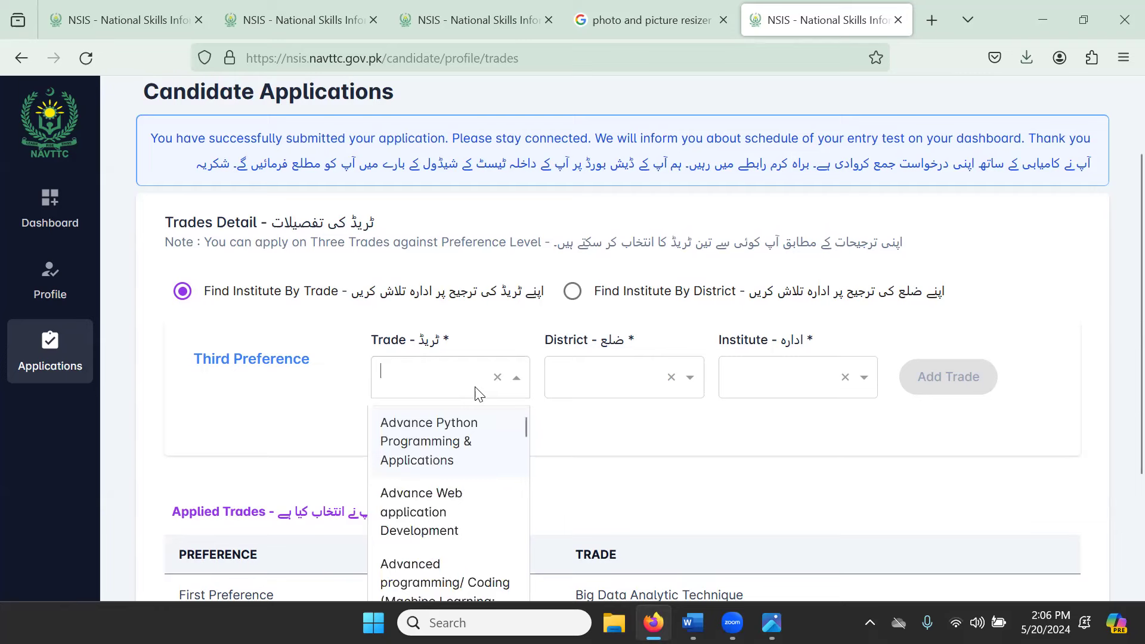
{"action": "mouse_move", "coordinate": [772, 622]}
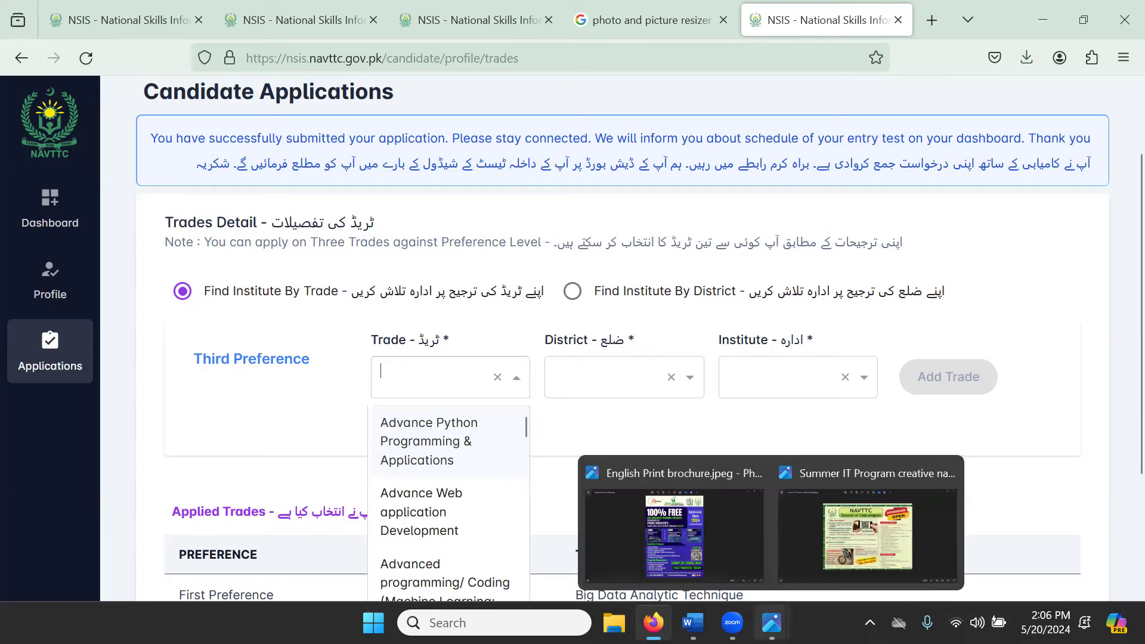
{"action": "left_click", "coordinate": [675, 516]}
Read the English Print brochure's three courses, then return to the NSIS application
{"action": "left_click", "coordinate": [400, 378]}
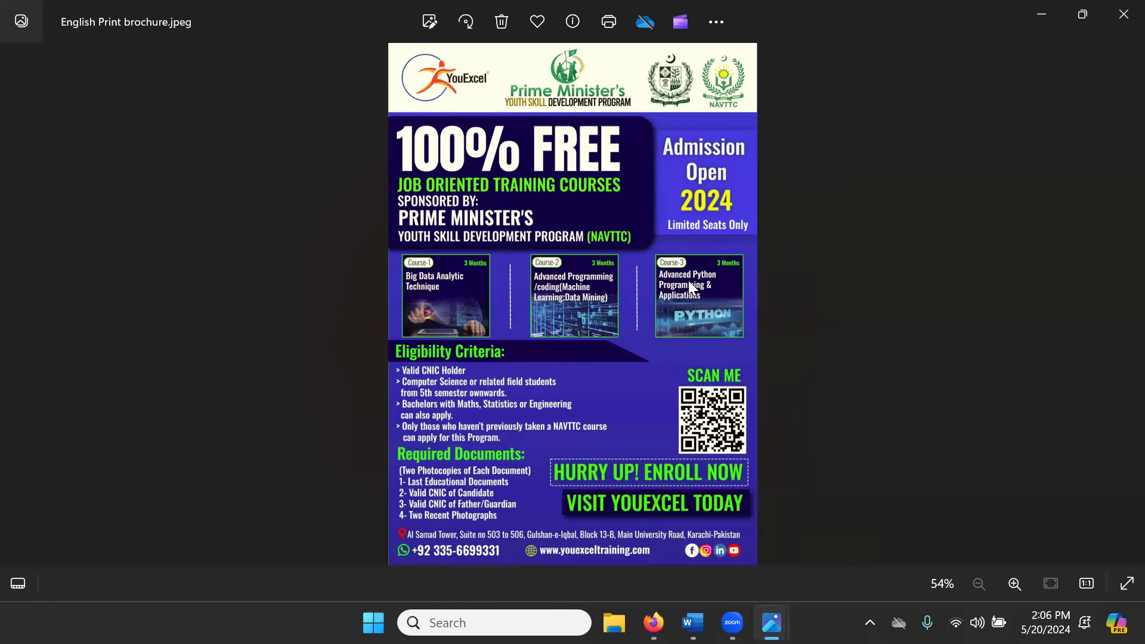
{"action": "key", "text": "alt+Tab"}
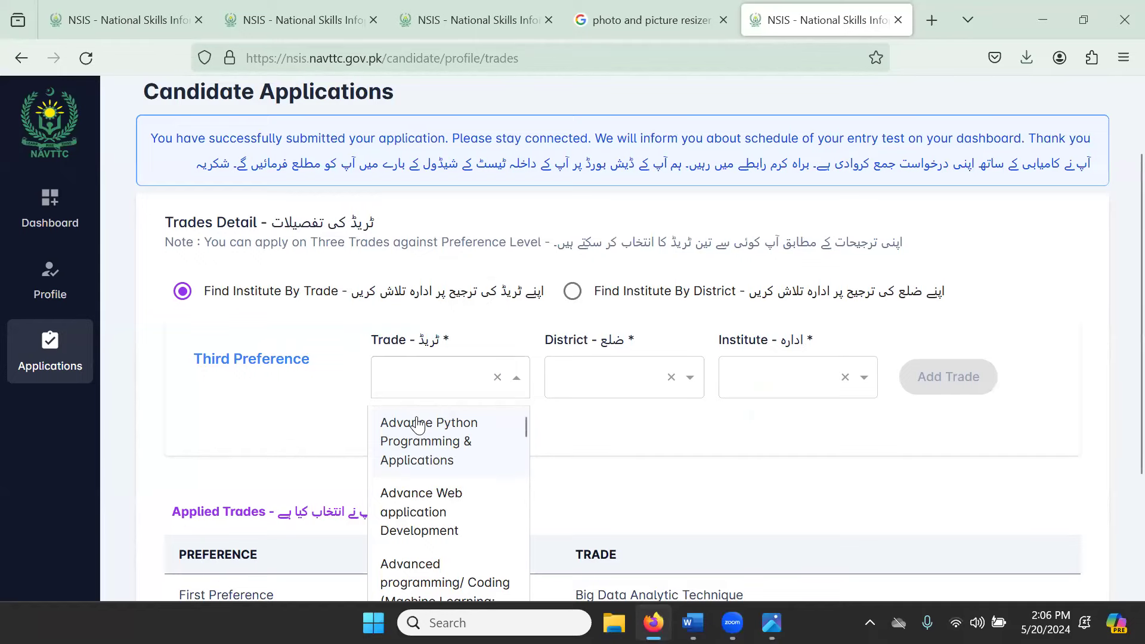
Choose Advanced programming/ Coding (Machine Learning; Data Mining) as the third preference trade
{"action": "left_click", "coordinate": [239, 410]}
{"action": "scroll", "coordinate": [239, 410], "scroll_direction": "down", "scroll_amount": 2}
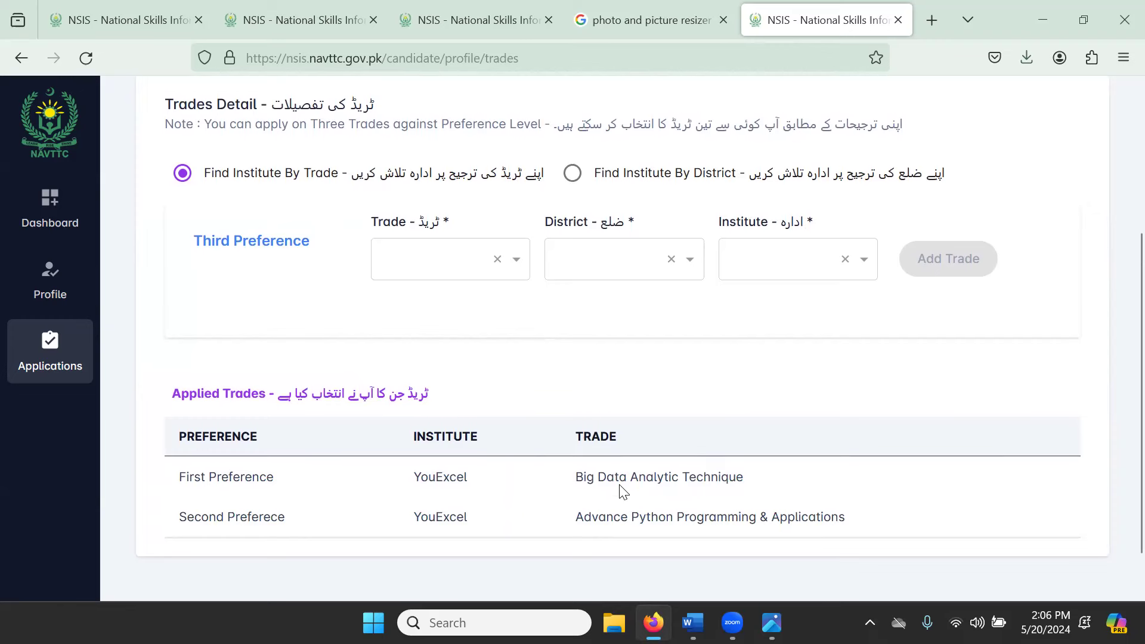
{"action": "scroll", "coordinate": [627, 475], "scroll_direction": "up", "scroll_amount": 2}
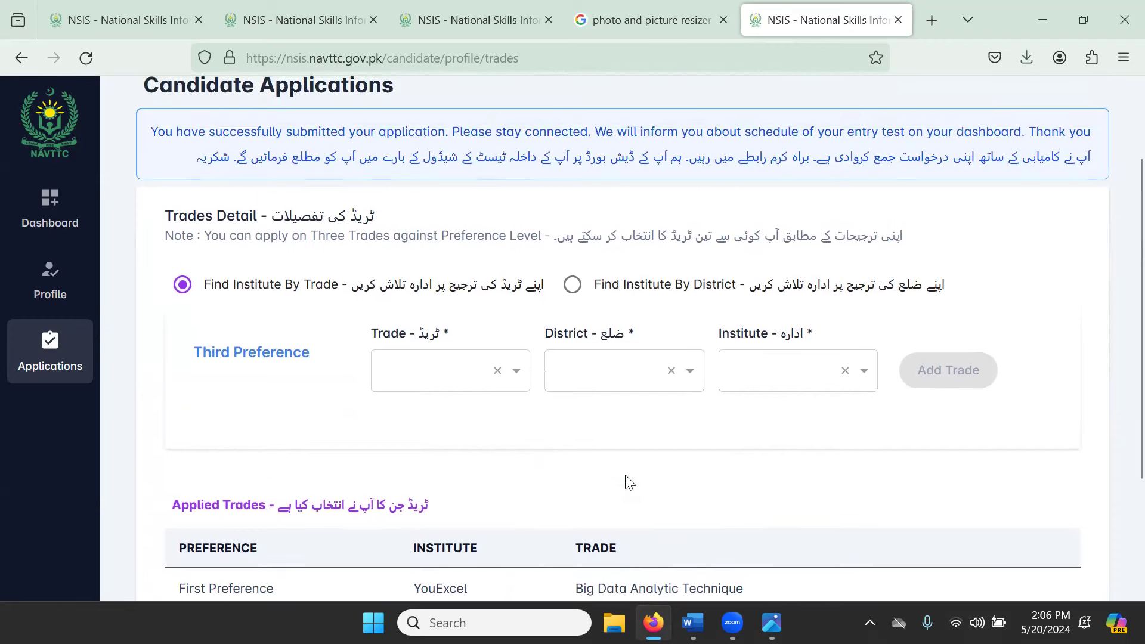
{"action": "left_click", "coordinate": [447, 383]}
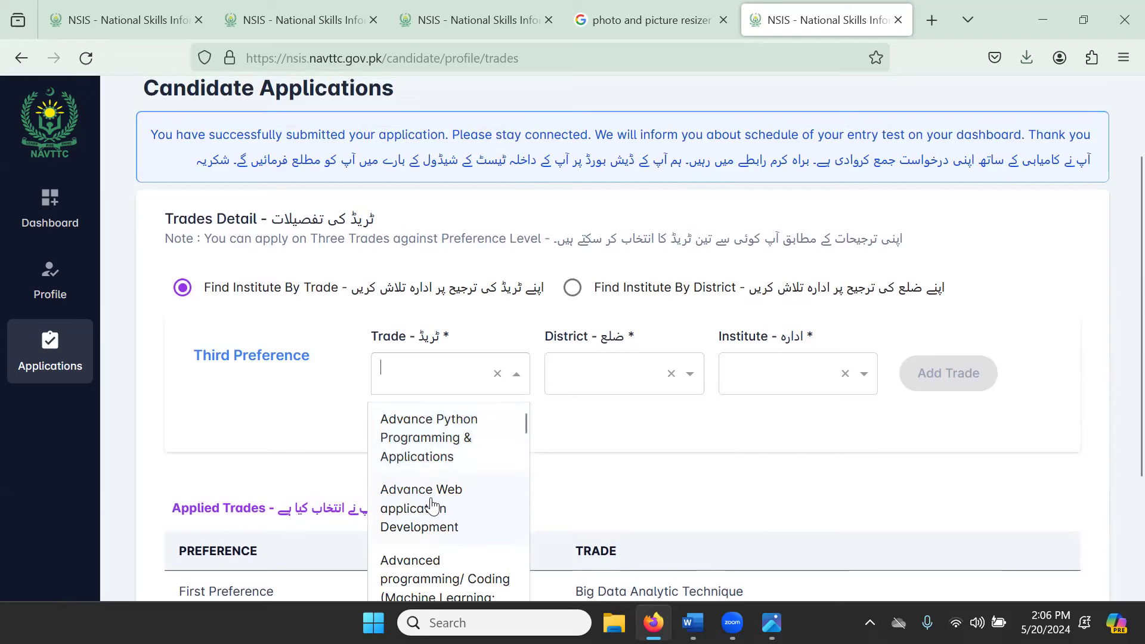
{"action": "left_click", "coordinate": [440, 578]}
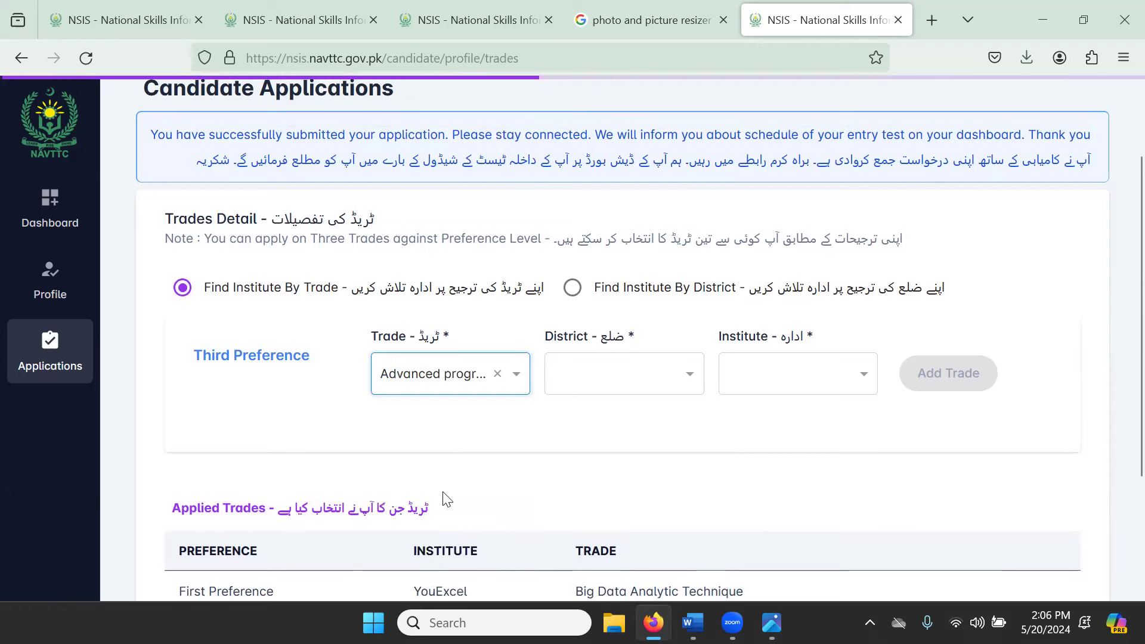
{"action": "left_click", "coordinate": [451, 383]}
{"action": "scroll", "coordinate": [460, 578], "scroll_direction": "down", "scroll_amount": 3}
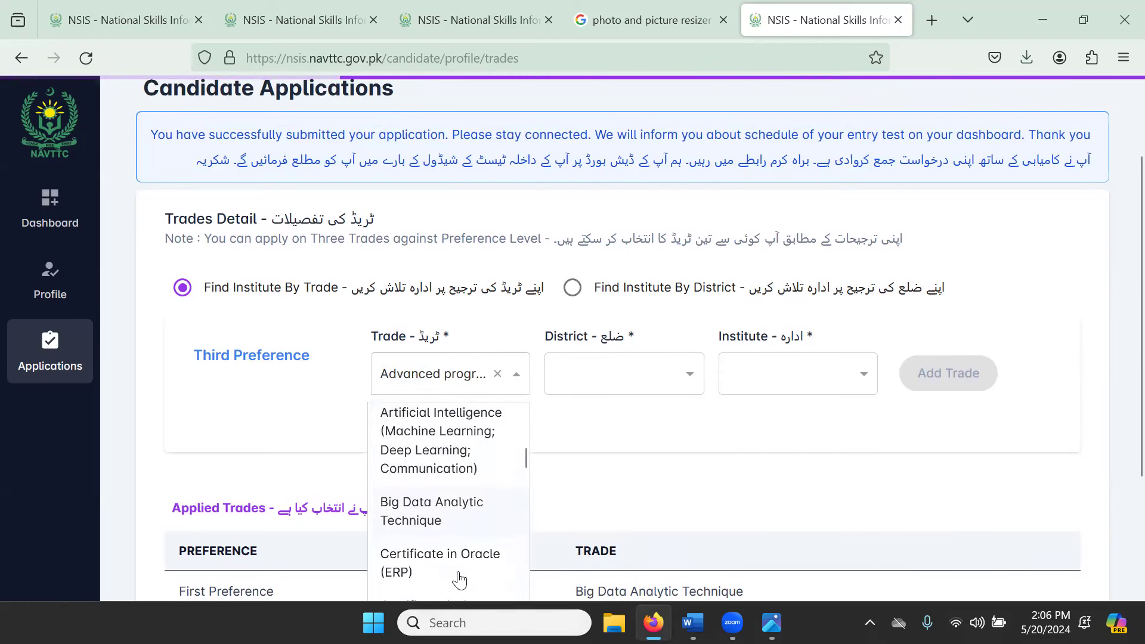
{"action": "scroll", "coordinate": [468, 546], "scroll_direction": "up", "scroll_amount": 3}
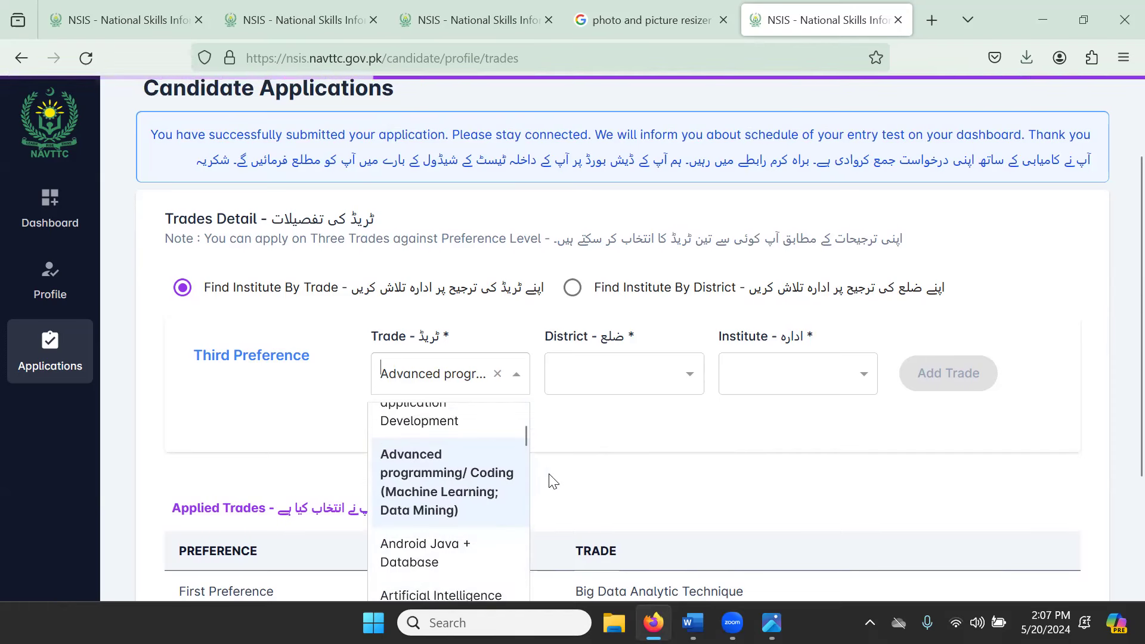
{"action": "left_click", "coordinate": [613, 409]}
{"action": "left_click", "coordinate": [641, 381]}
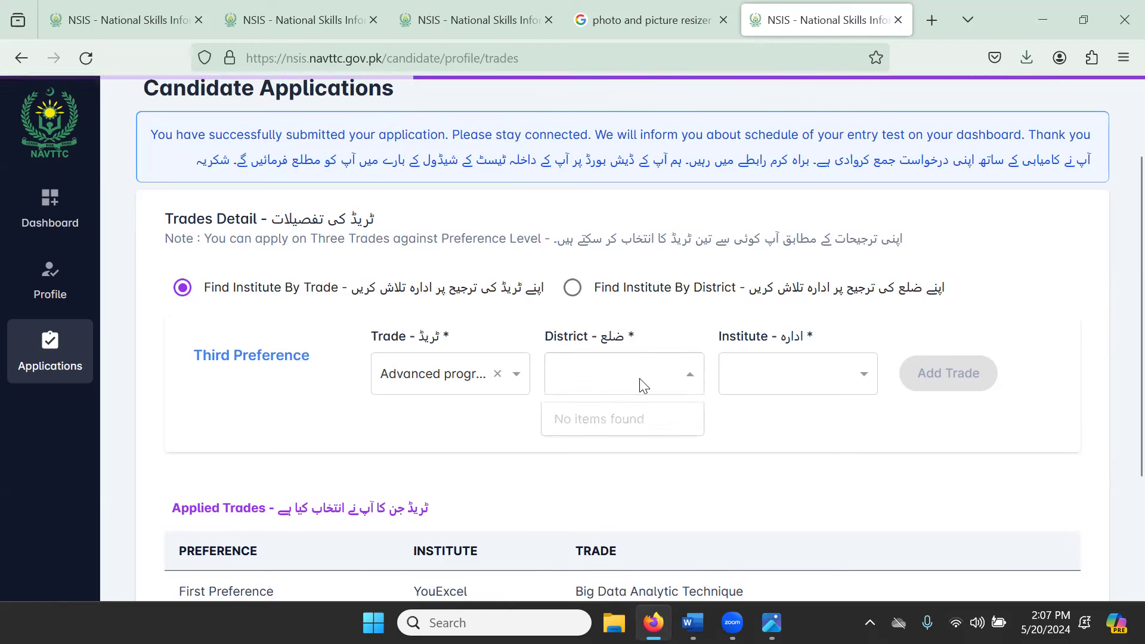
{"action": "left_click", "coordinate": [516, 382]}
{"action": "left_click", "coordinate": [620, 368]}
{"action": "left_click", "coordinate": [514, 377]}
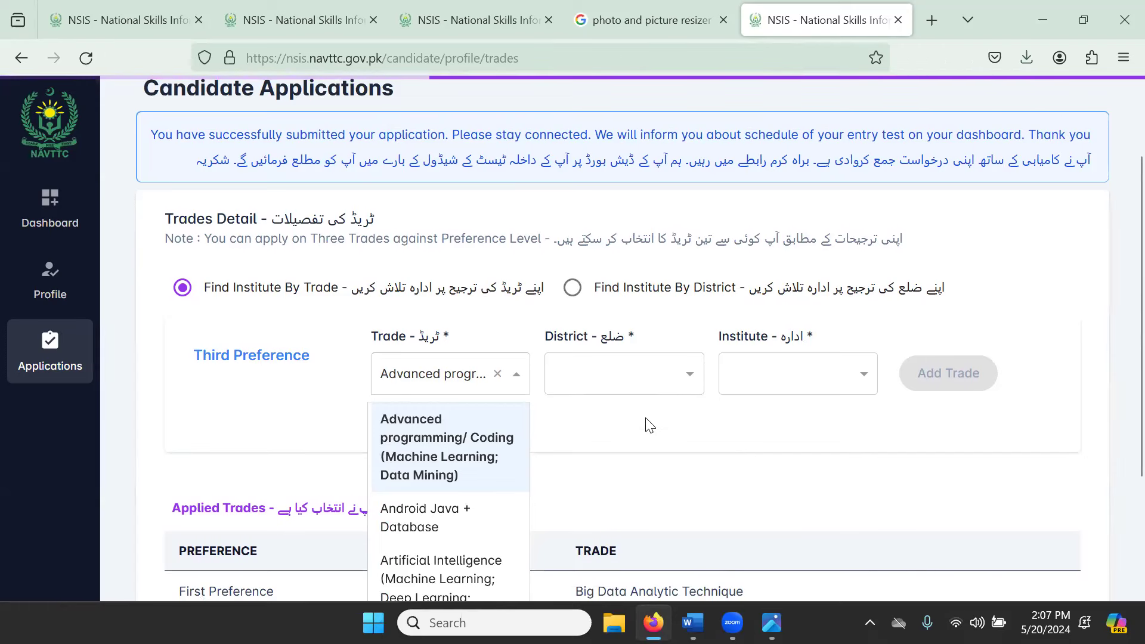
{"action": "left_click", "coordinate": [504, 422]}
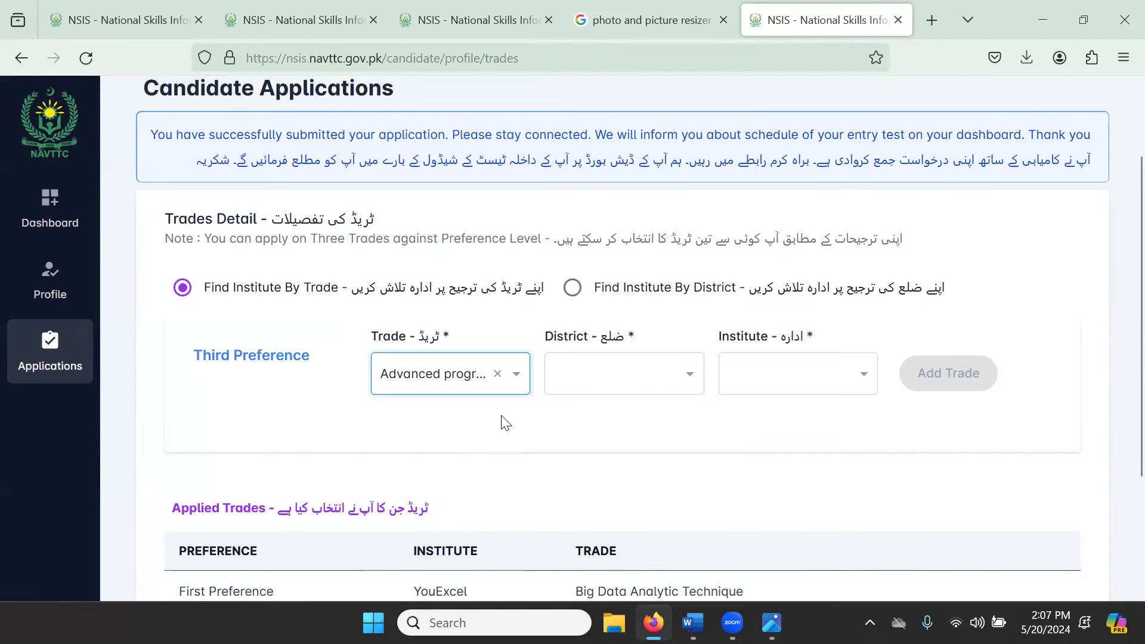
Set district Karachi east and institute YouExcel, then add the third trade
{"action": "left_click", "coordinate": [638, 385]}
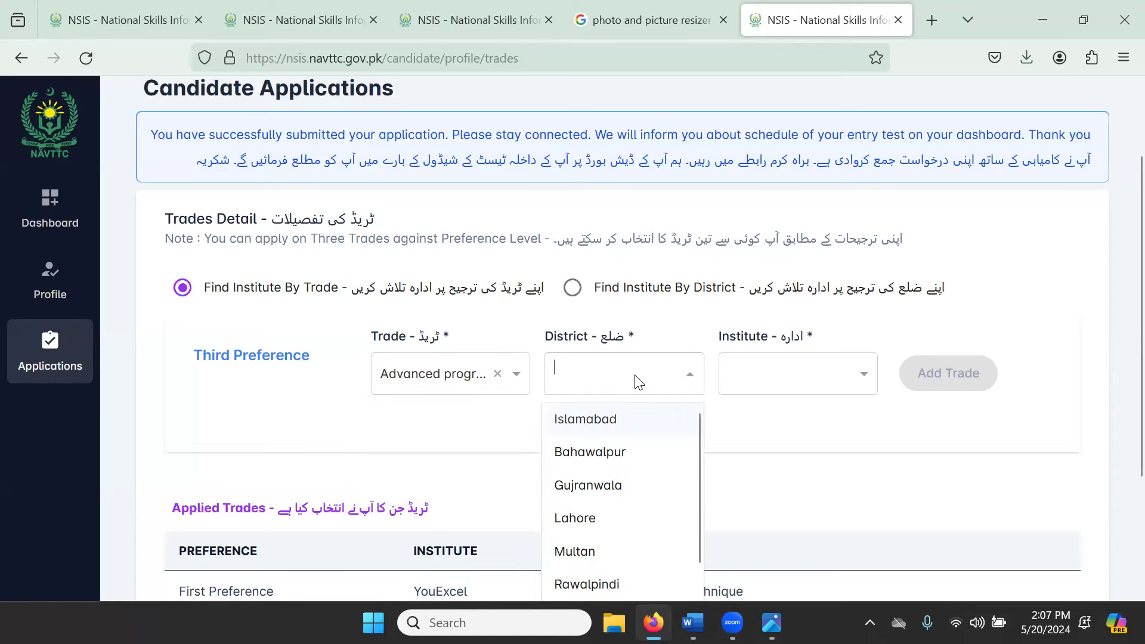
{"action": "type", "text": "kara"}
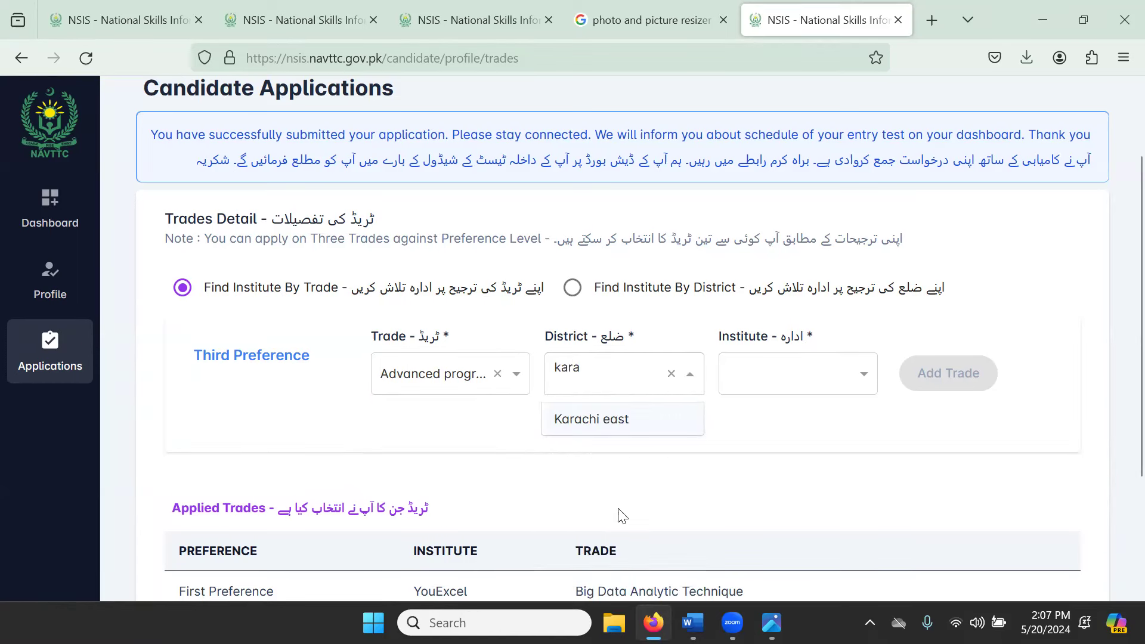
{"action": "left_click", "coordinate": [596, 418]}
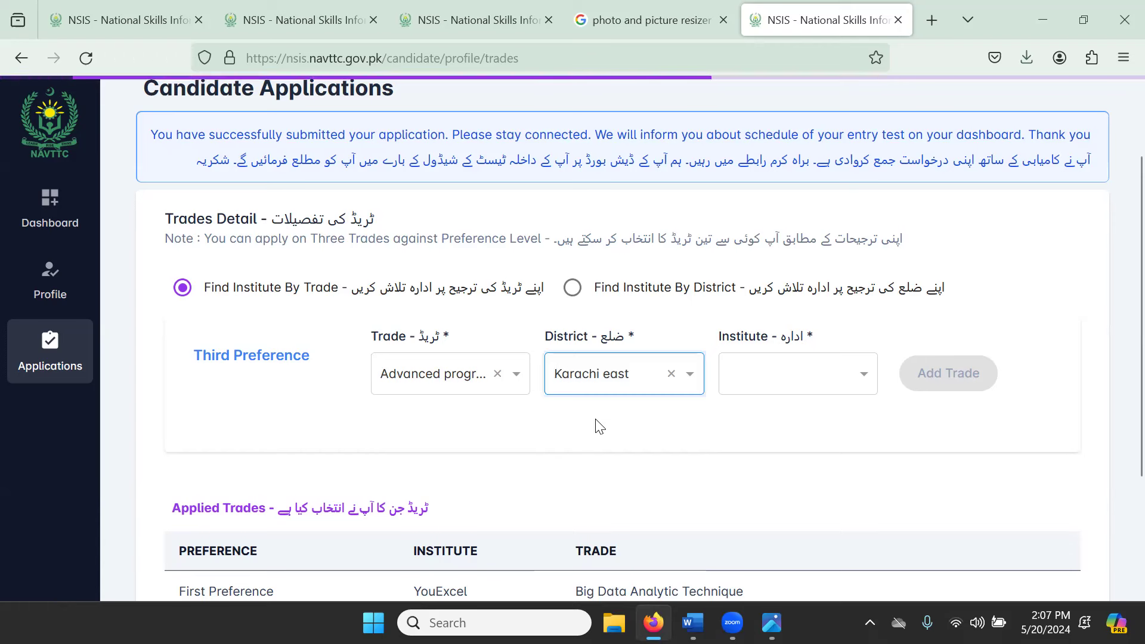
{"action": "left_click", "coordinate": [846, 387]}
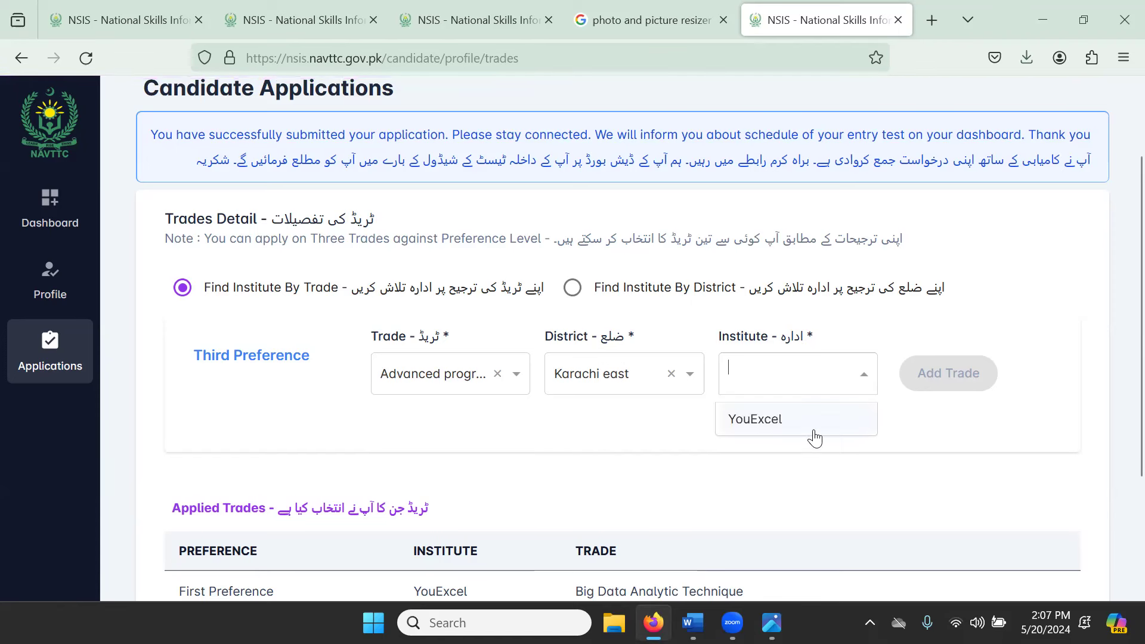
{"action": "left_click", "coordinate": [767, 423]}
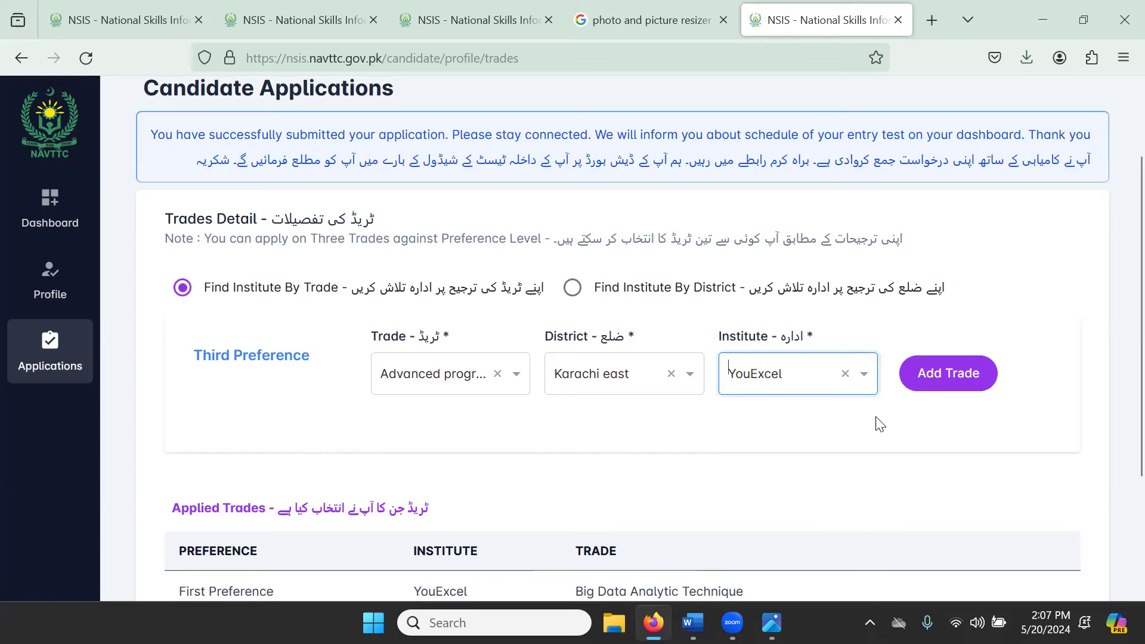
{"action": "left_click", "coordinate": [956, 375]}
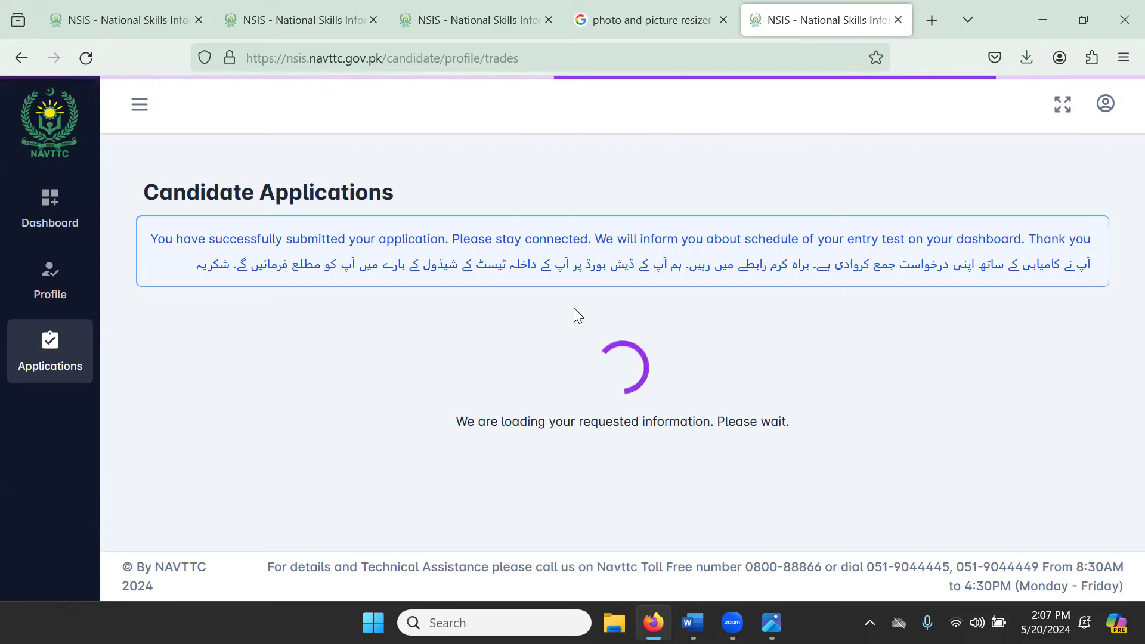
{"action": "scroll", "coordinate": [567, 337], "scroll_direction": "down", "scroll_amount": 2}
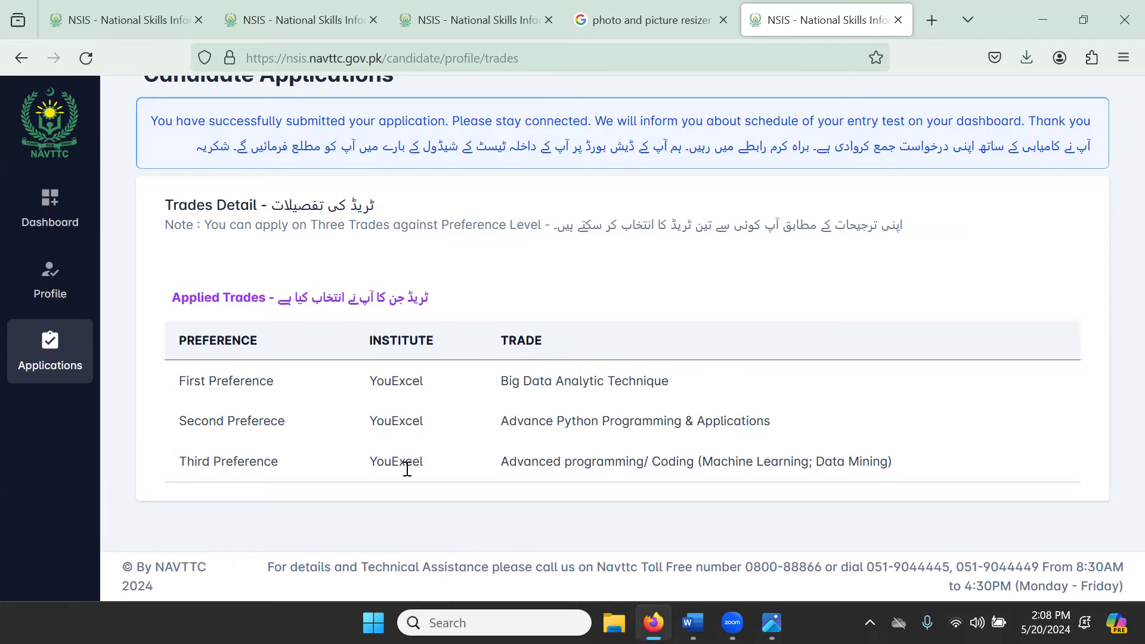
{"action": "scroll", "coordinate": [407, 469], "scroll_direction": "up", "scroll_amount": 1}
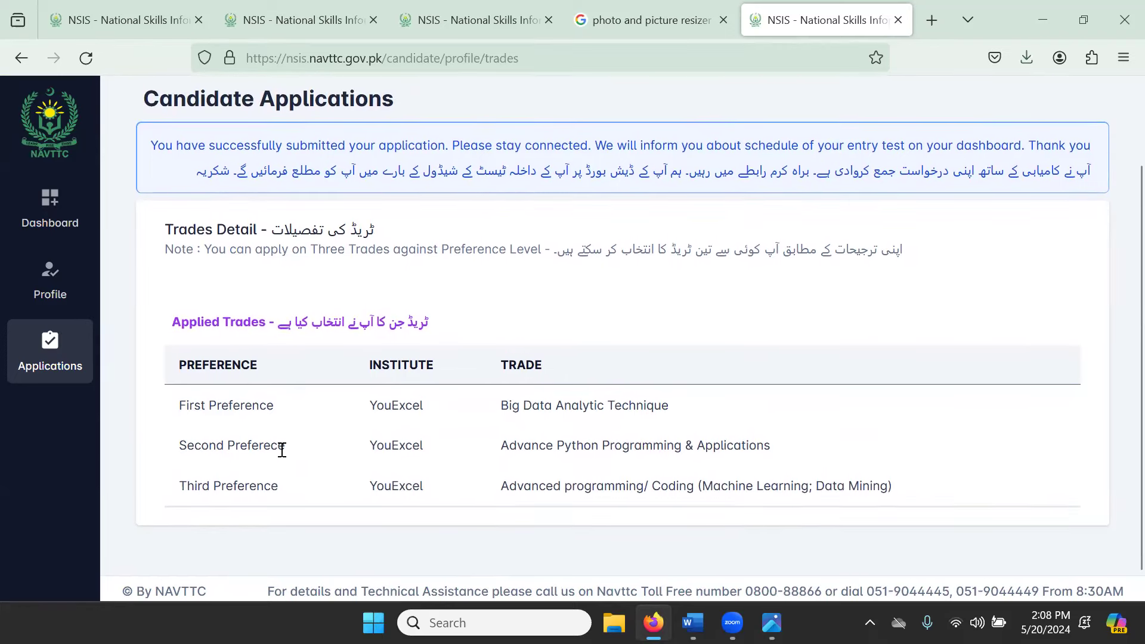
{"action": "scroll", "coordinate": [375, 316], "scroll_direction": "up", "scroll_amount": 2}
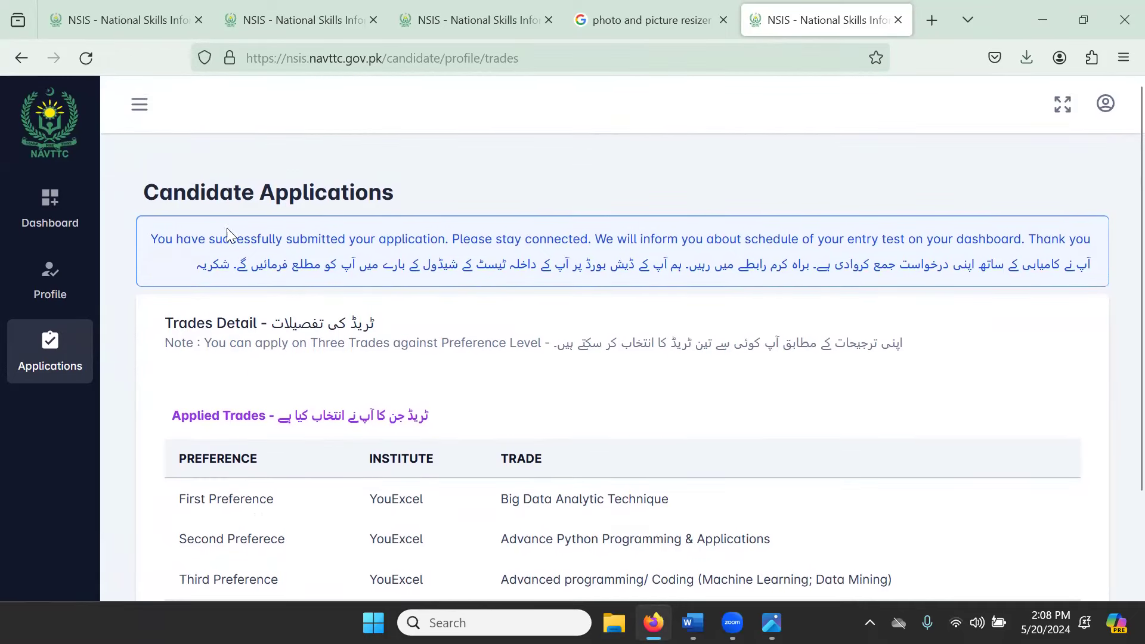
{"action": "left_click_drag", "start_coordinate": [150, 239], "coordinate": [1114, 250]}
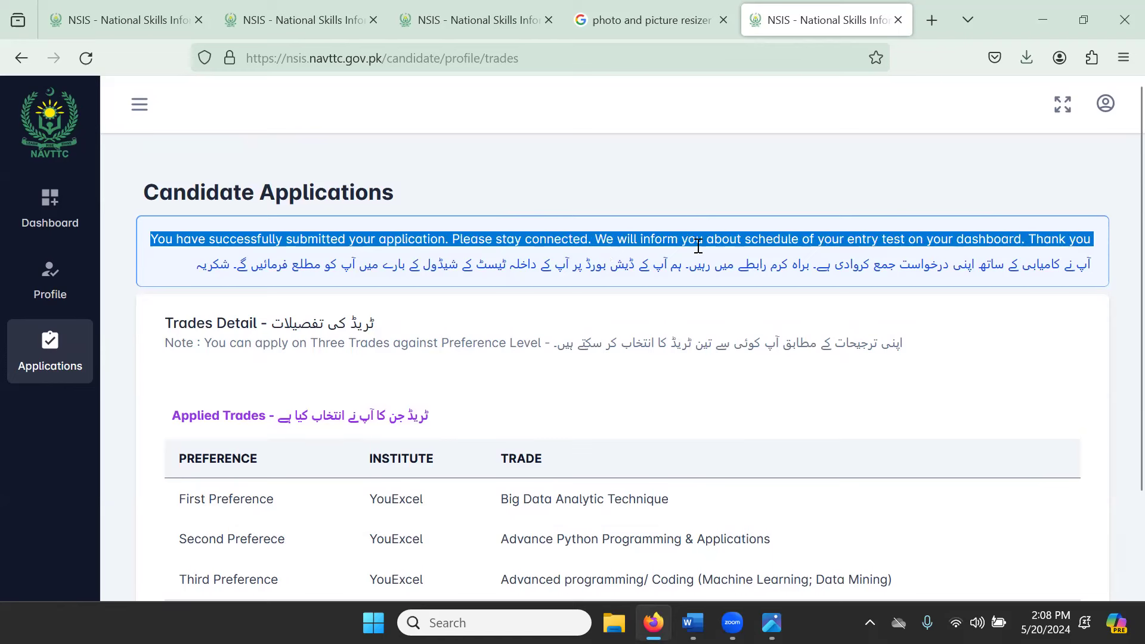
{"action": "scroll", "coordinate": [766, 283], "scroll_direction": "down", "scroll_amount": 1}
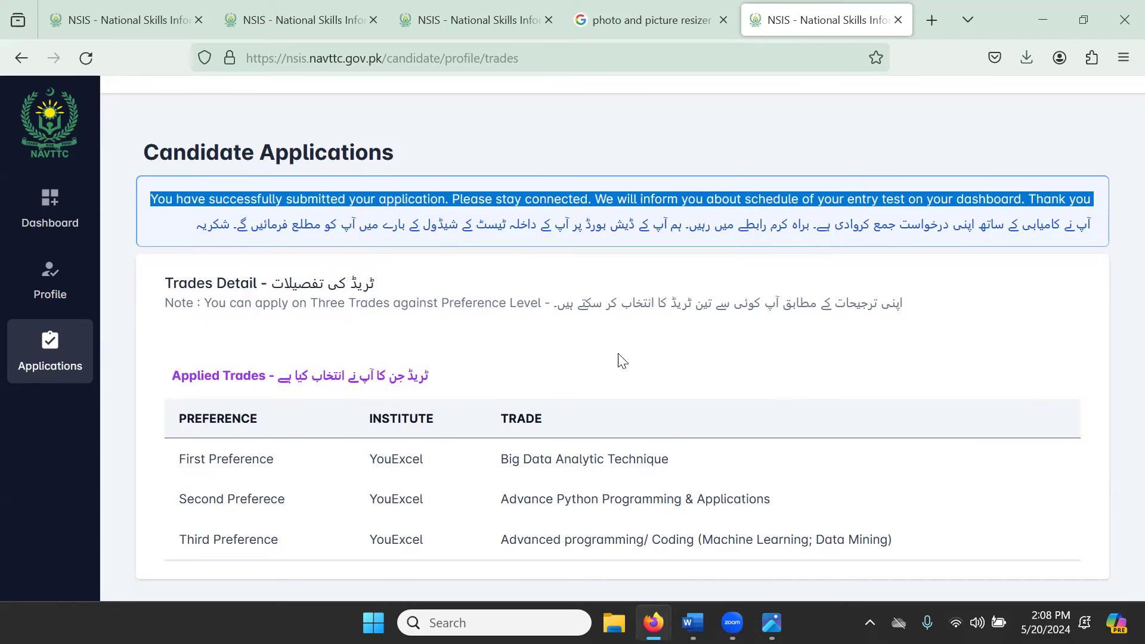
{"action": "mouse_move", "coordinate": [692, 623]}
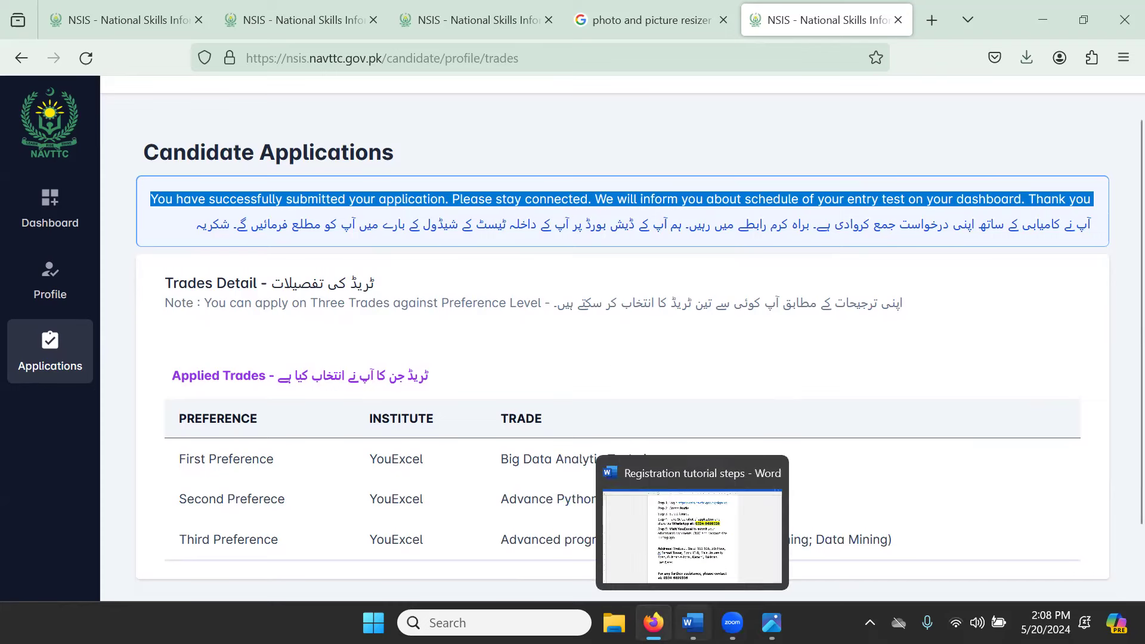
{"action": "left_click", "coordinate": [723, 544]}
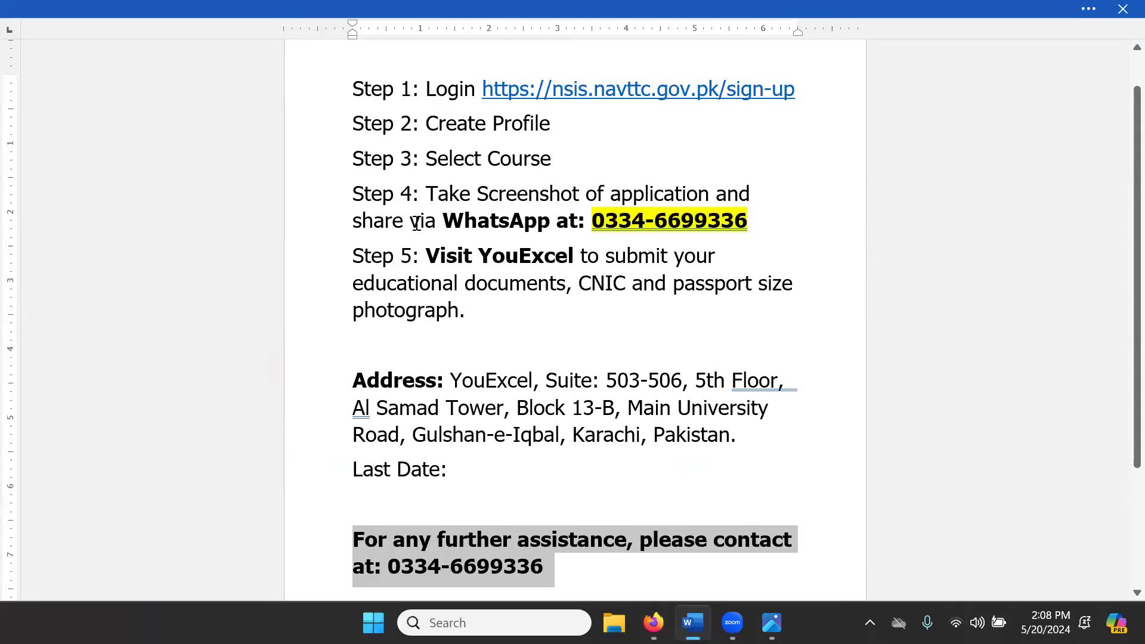
{"action": "double_click", "coordinate": [433, 170]}
{"action": "key", "text": "ctrl+shift+Right"}
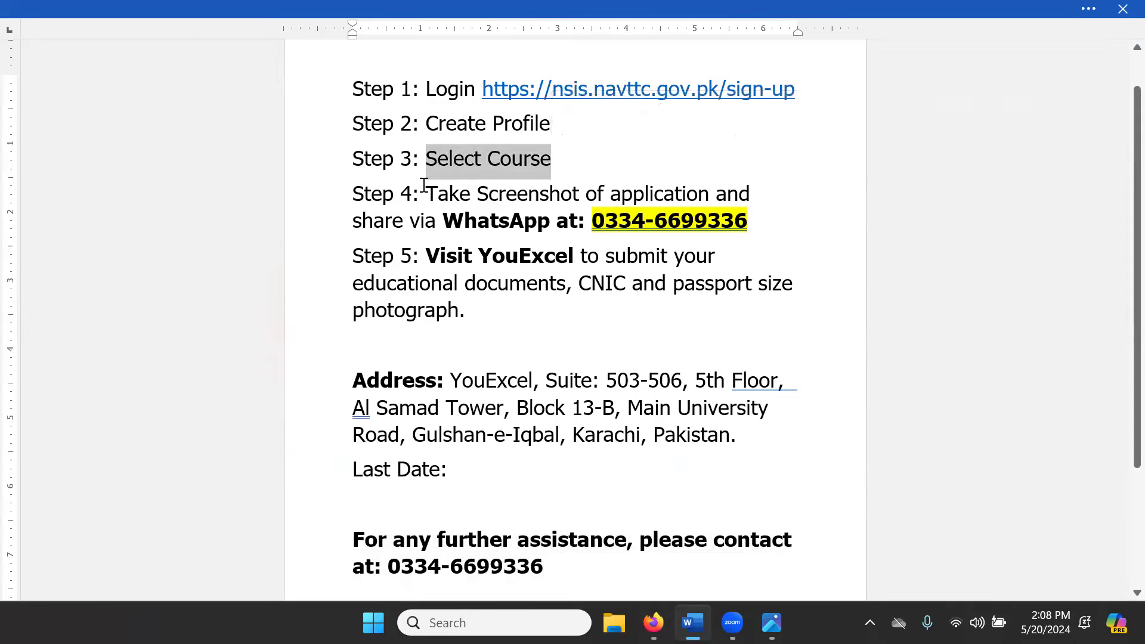
{"action": "left_click_drag", "start_coordinate": [353, 192], "coordinate": [754, 218]}
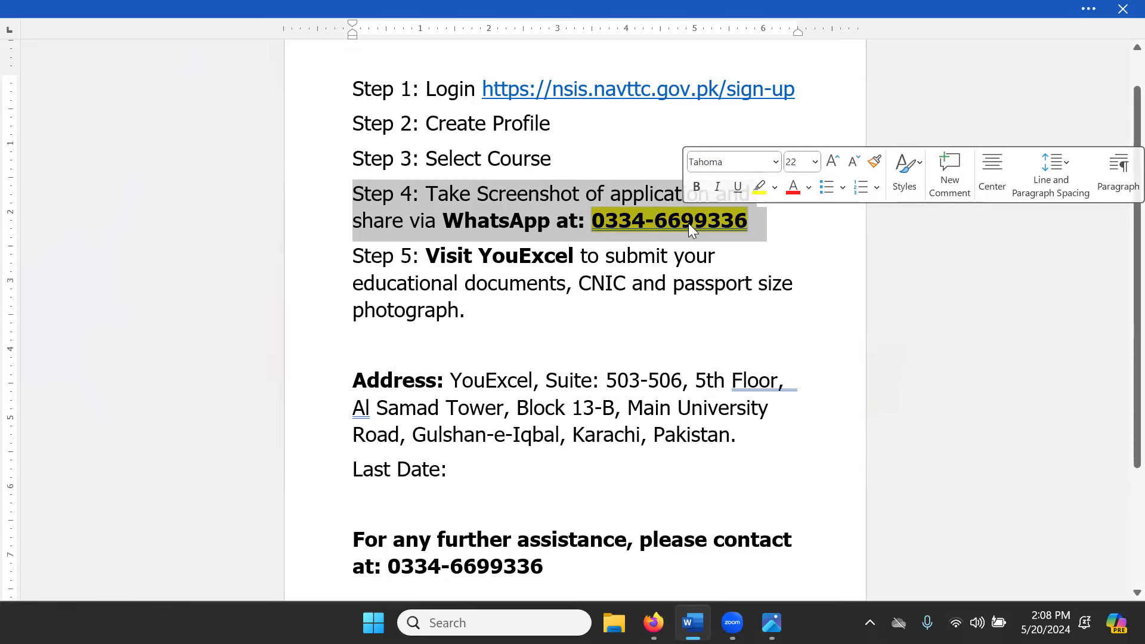
{"action": "key", "text": "alt+Tab"}
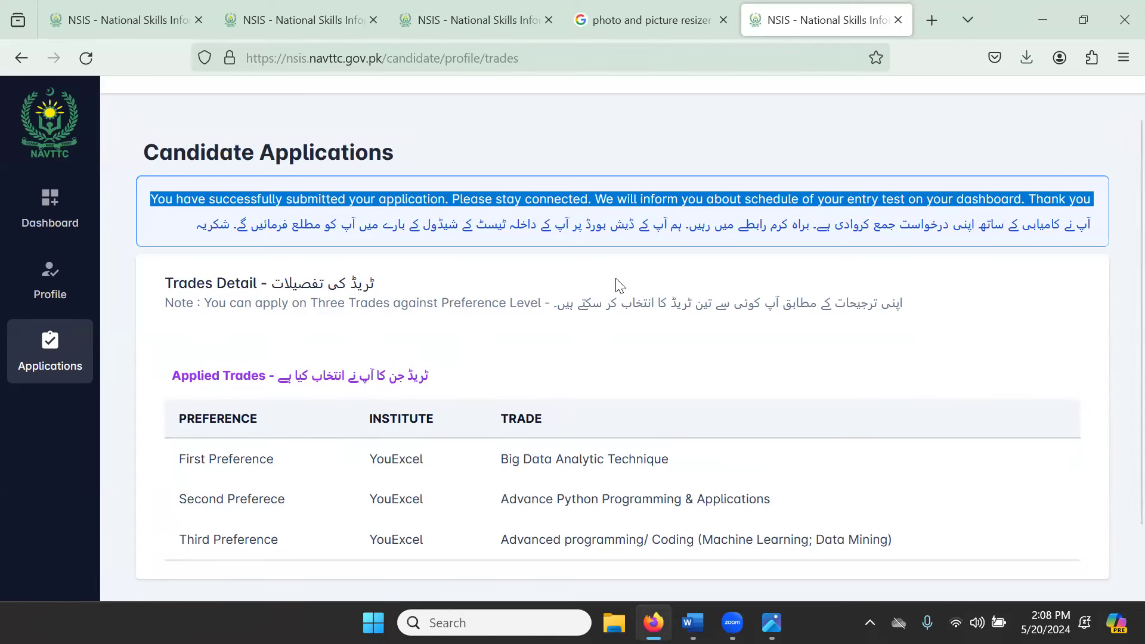
Capture the application area with Lightshot and save it to the Desktop as Screenshot_1
{"action": "key", "text": "alt+Tab"}
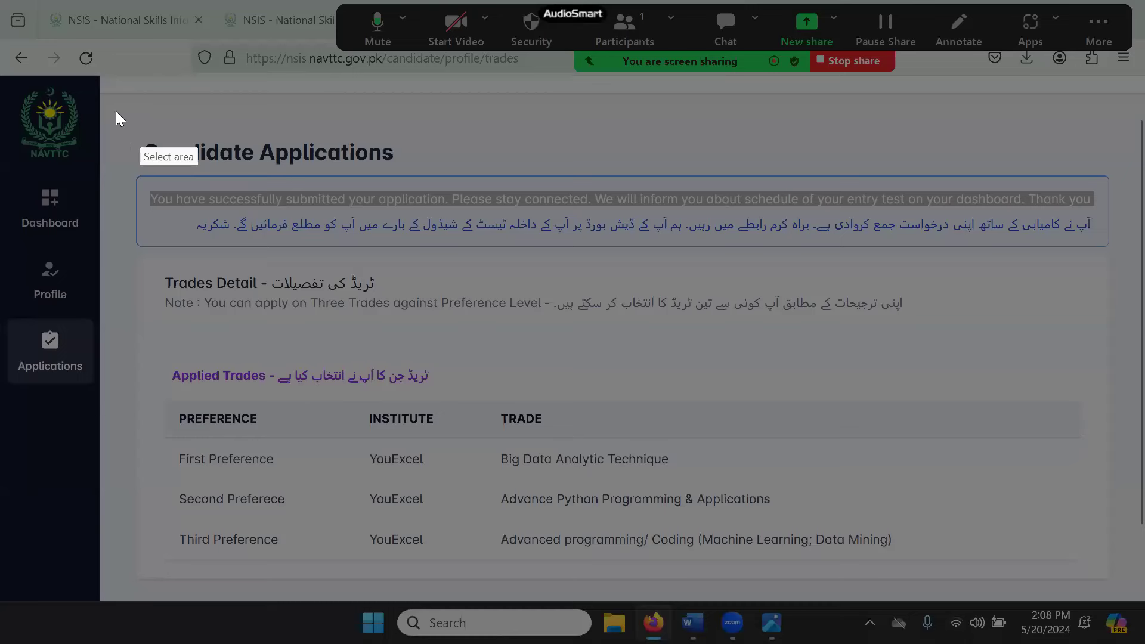
{"action": "left_click_drag", "start_coordinate": [112, 109], "coordinate": [1105, 573]}
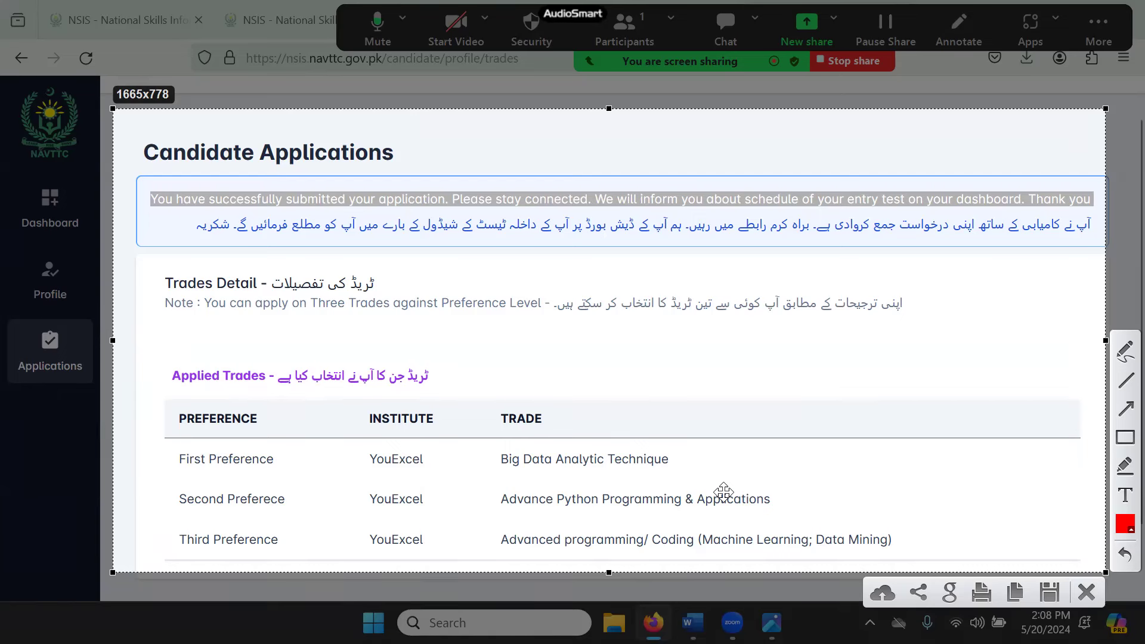
{"action": "left_click", "coordinate": [1050, 592]}
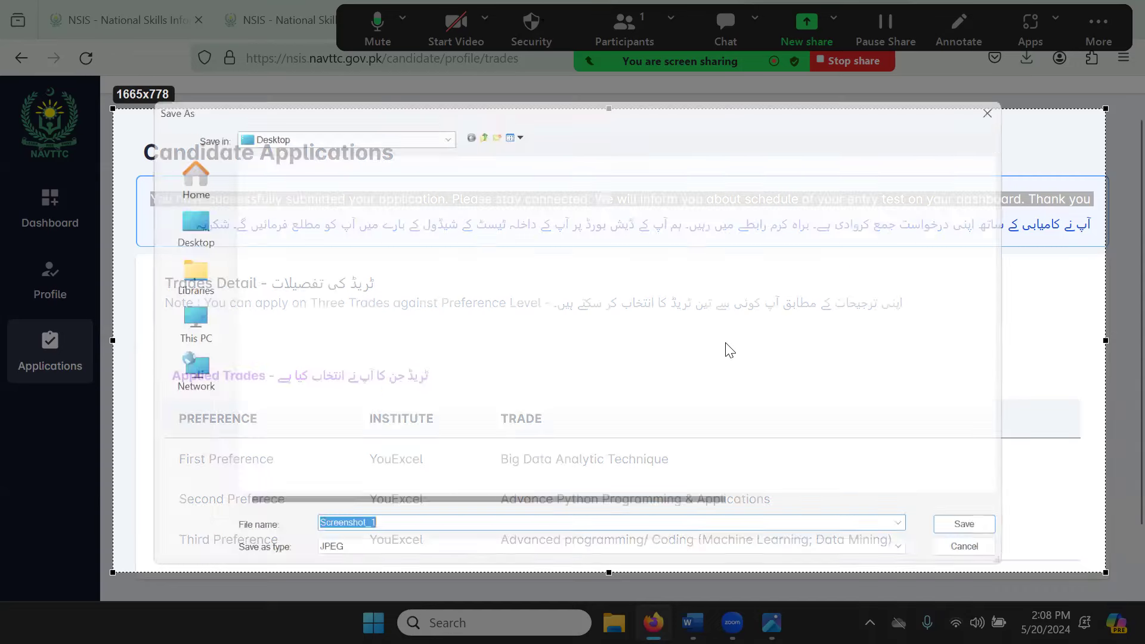
{"action": "left_click", "coordinate": [169, 239]}
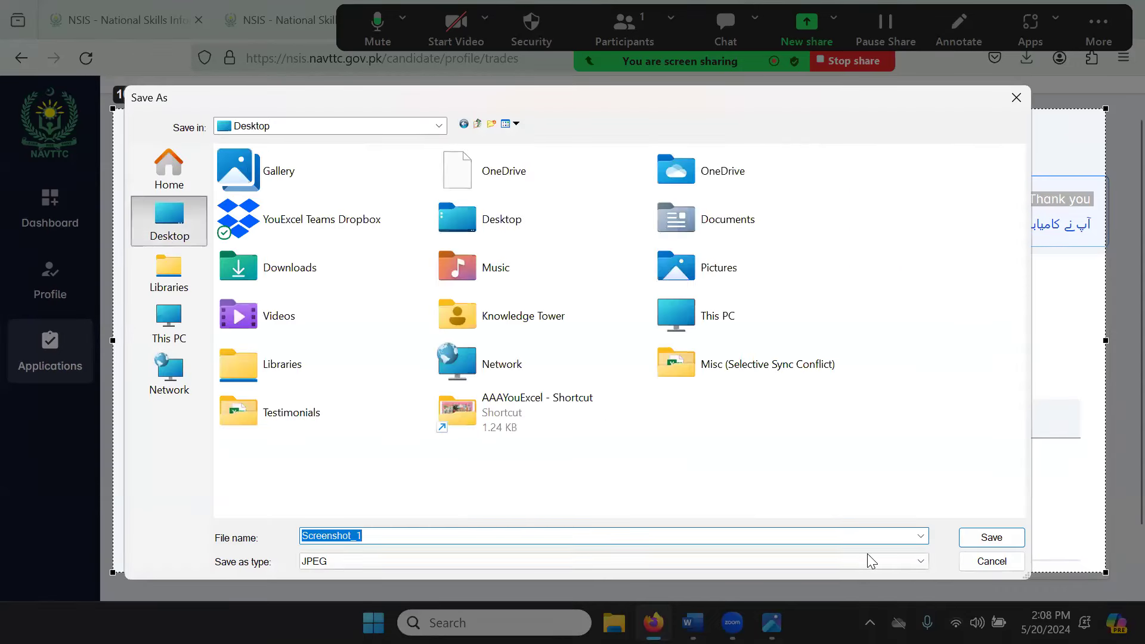
{"action": "left_click", "coordinate": [984, 540]}
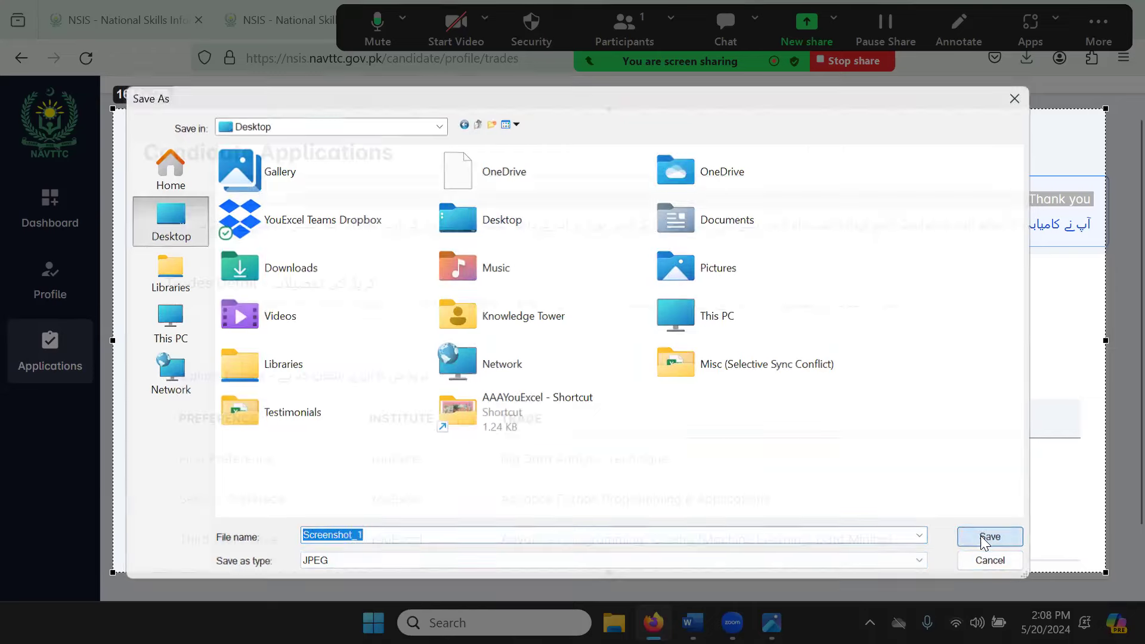
Bring back the Word tutorial document and review Step 4, Step 5 and the address
{"action": "mouse_move", "coordinate": [732, 623]}
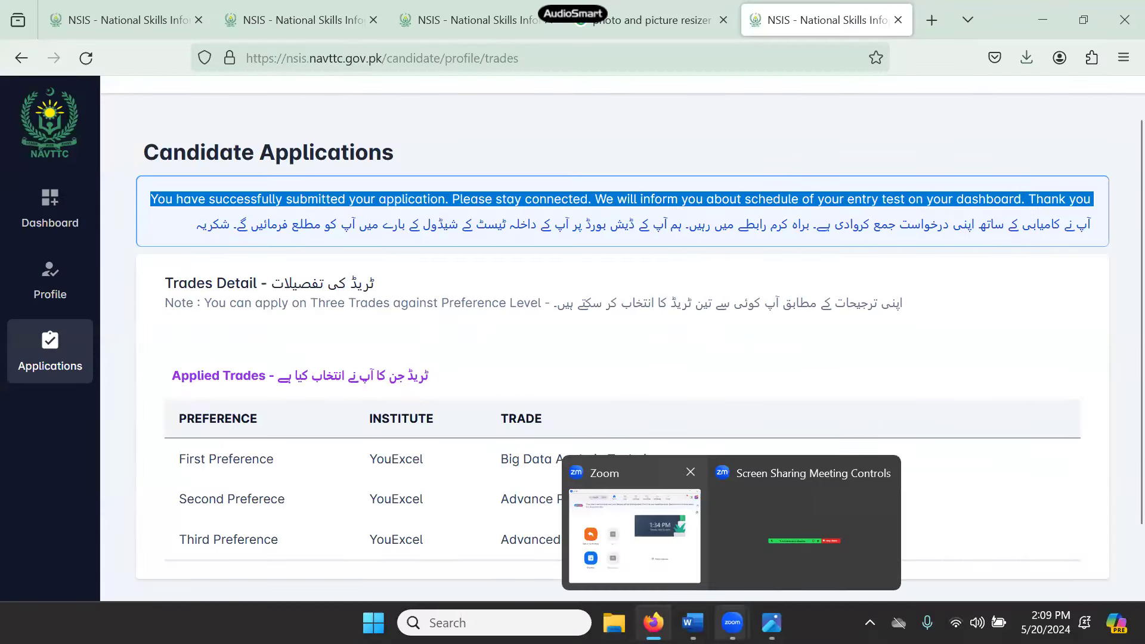
{"action": "left_click", "coordinate": [692, 623]}
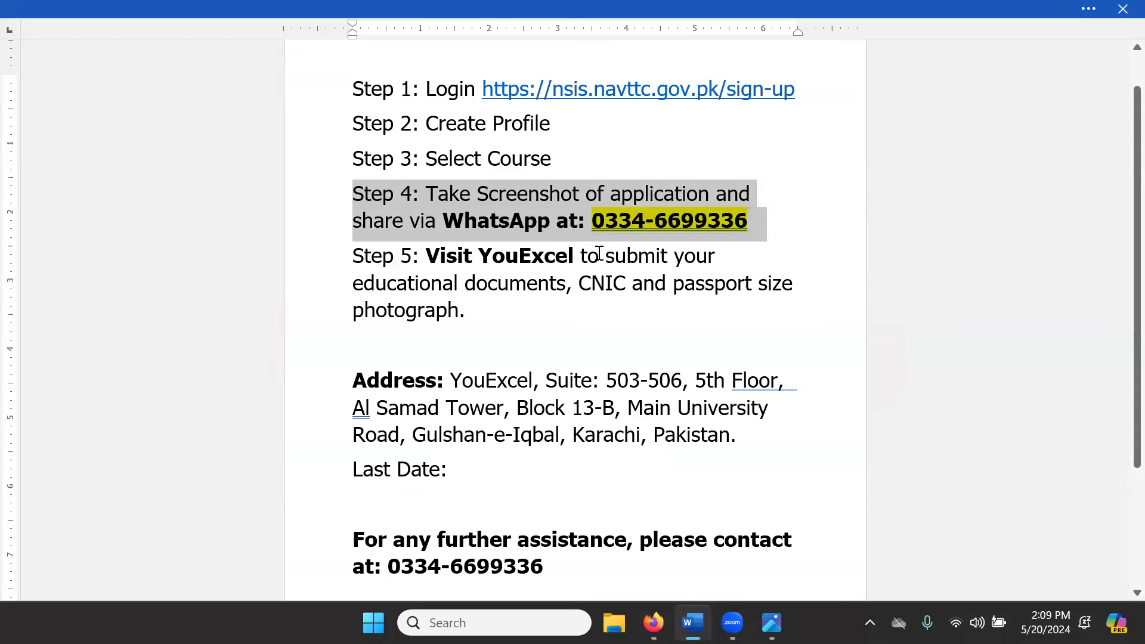
{"action": "left_click_drag", "start_coordinate": [593, 220], "coordinate": [749, 218]}
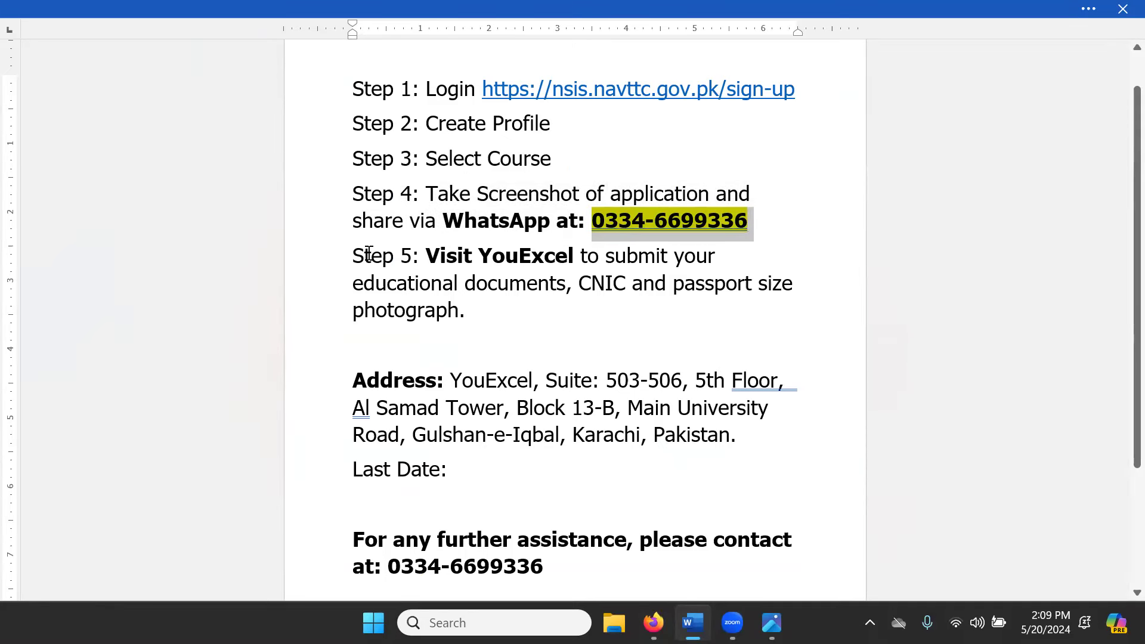
{"action": "left_click_drag", "start_coordinate": [369, 253], "coordinate": [547, 271]}
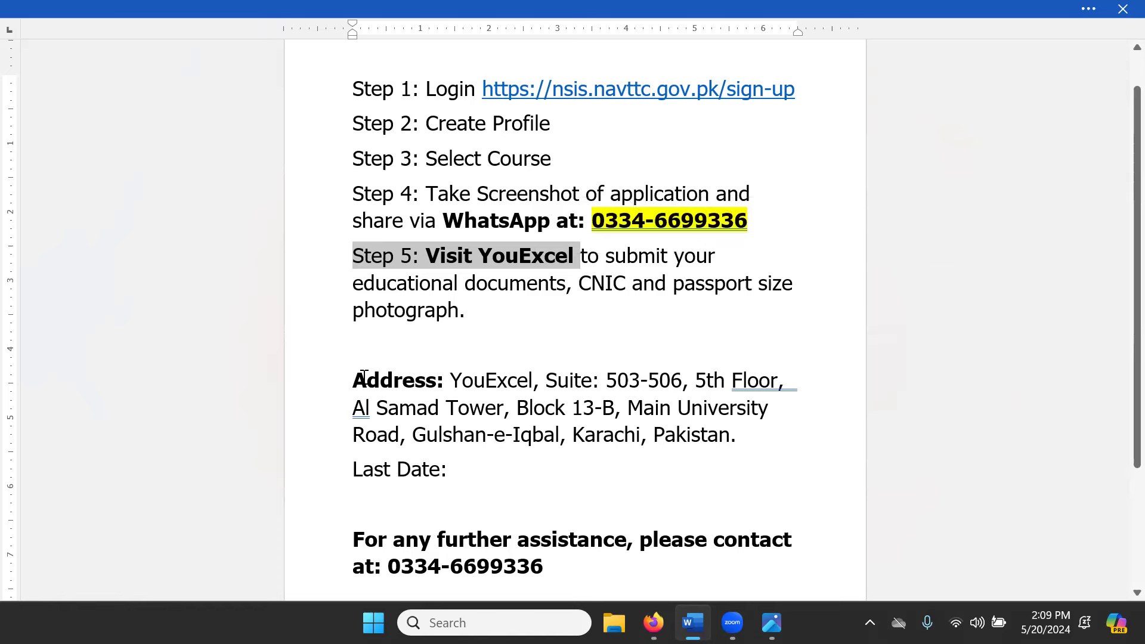
{"action": "left_click_drag", "start_coordinate": [354, 382], "coordinate": [571, 462]}
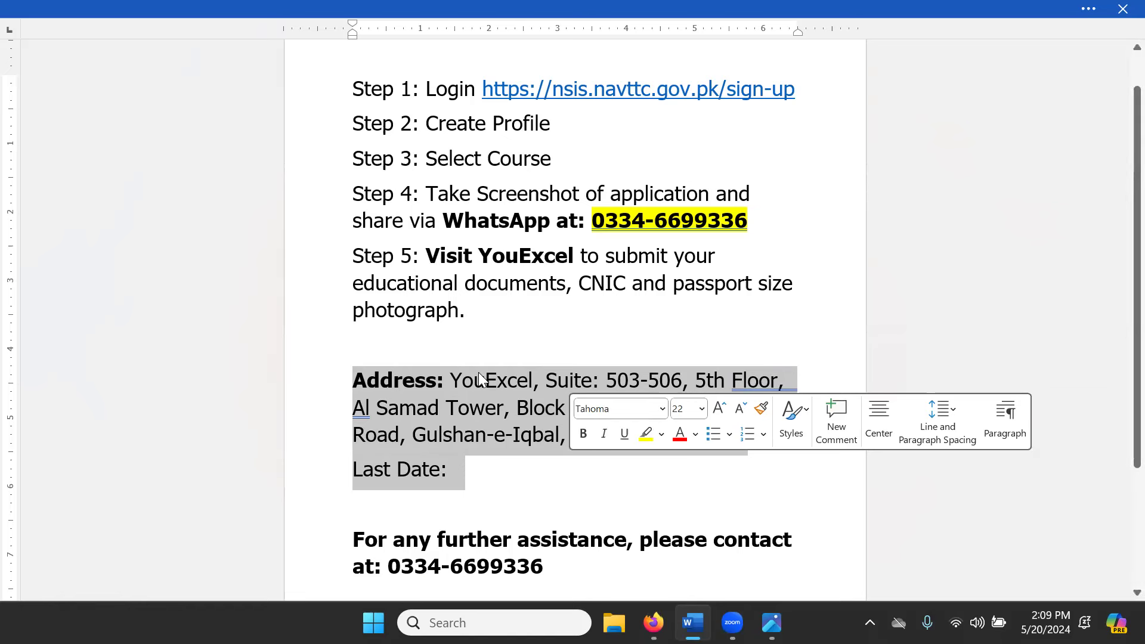
{"action": "left_click", "coordinate": [397, 405]}
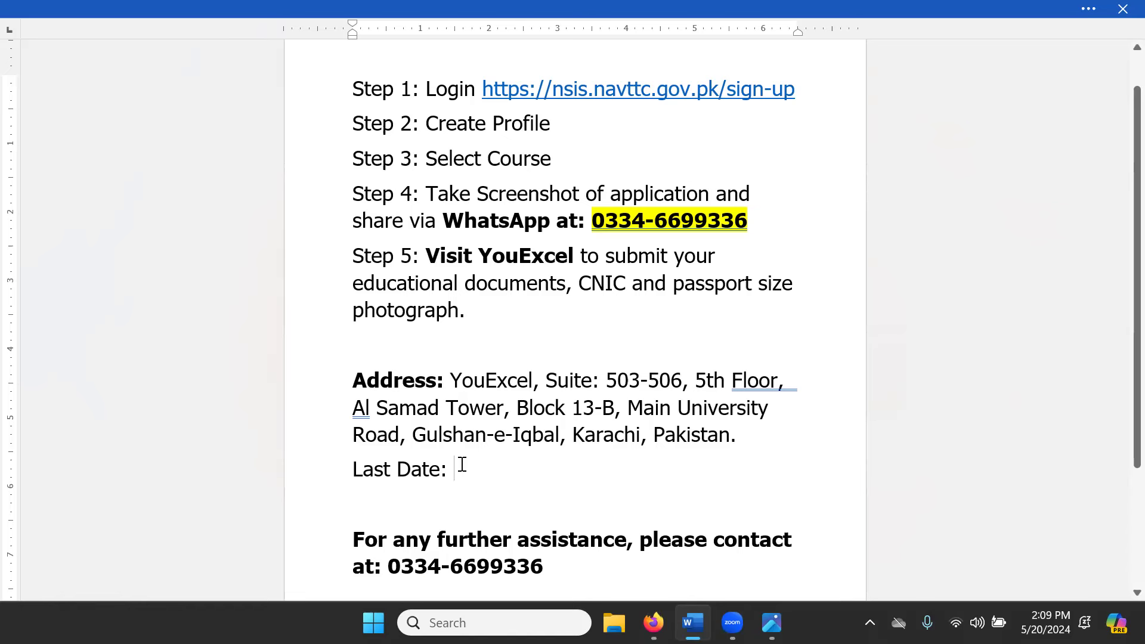
Enter 30-May-2024 after Last Date, bold that line, and select the closing assistance paragraph
{"action": "type", "text": "30-May-2024"}
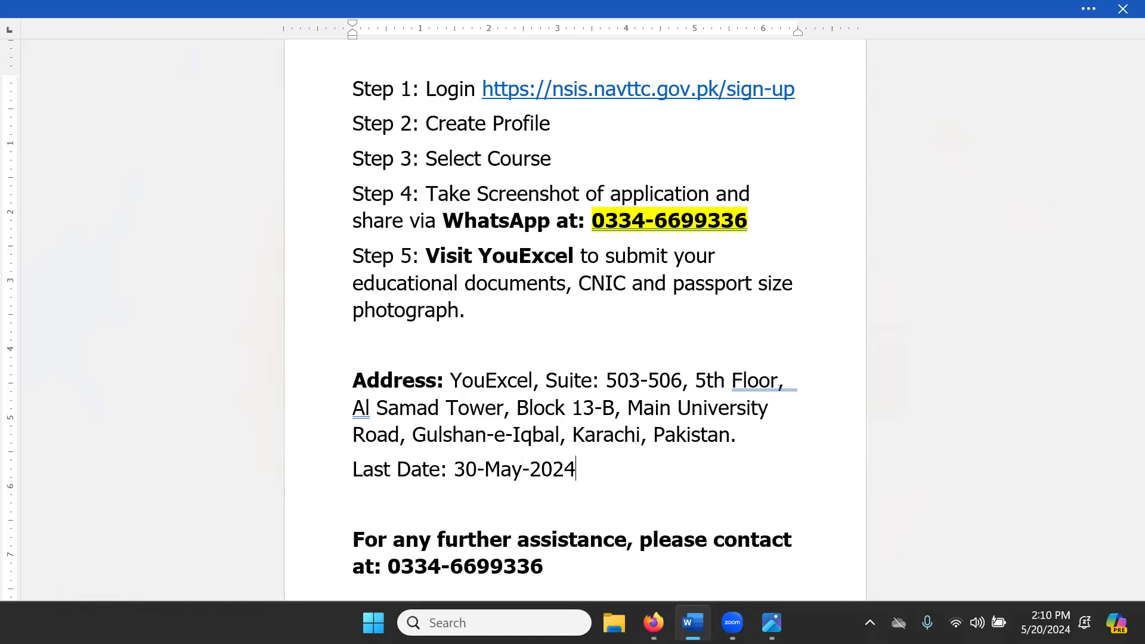
{"action": "key", "text": "shift+Left"}
{"action": "key", "text": "shift+Left"}
{"action": "key", "text": "shift+Left"}
{"action": "key", "text": "shift+Left"}
{"action": "key", "text": "shift+Left"}
{"action": "key", "text": "shift+Left"}
{"action": "key", "text": "shift+Left"}
{"action": "key", "text": "shift+Left"}
{"action": "key", "text": "shift+Left"}
{"action": "key", "text": "shift+Left"}
{"action": "key", "text": "shift+Left"}
{"action": "key", "text": "shift+Left"}
{"action": "key", "text": "shift+Left"}
{"action": "key", "text": "shift+Left"}
{"action": "key", "text": "shift+Left"}
{"action": "key", "text": "shift+Left"}
{"action": "key", "text": "shift+Left"}
{"action": "key", "text": "shift+Left"}
{"action": "key", "text": "shift+Left"}
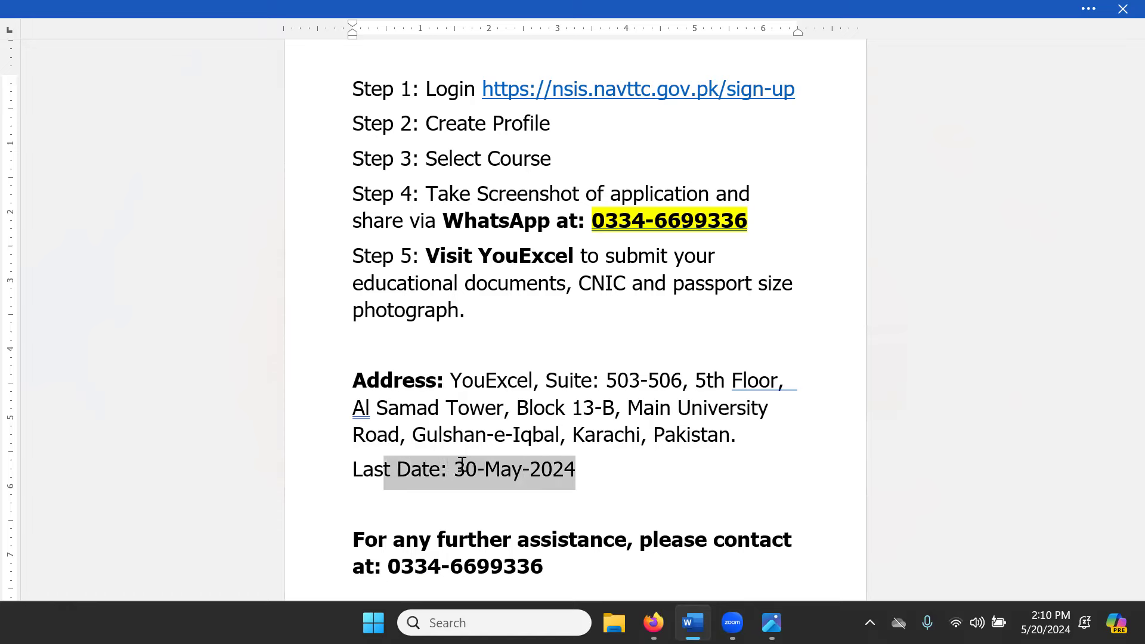
{"action": "key", "text": "shift+Left"}
{"action": "key", "text": "shift+Left"}
{"action": "key", "text": "ctrl+b"}
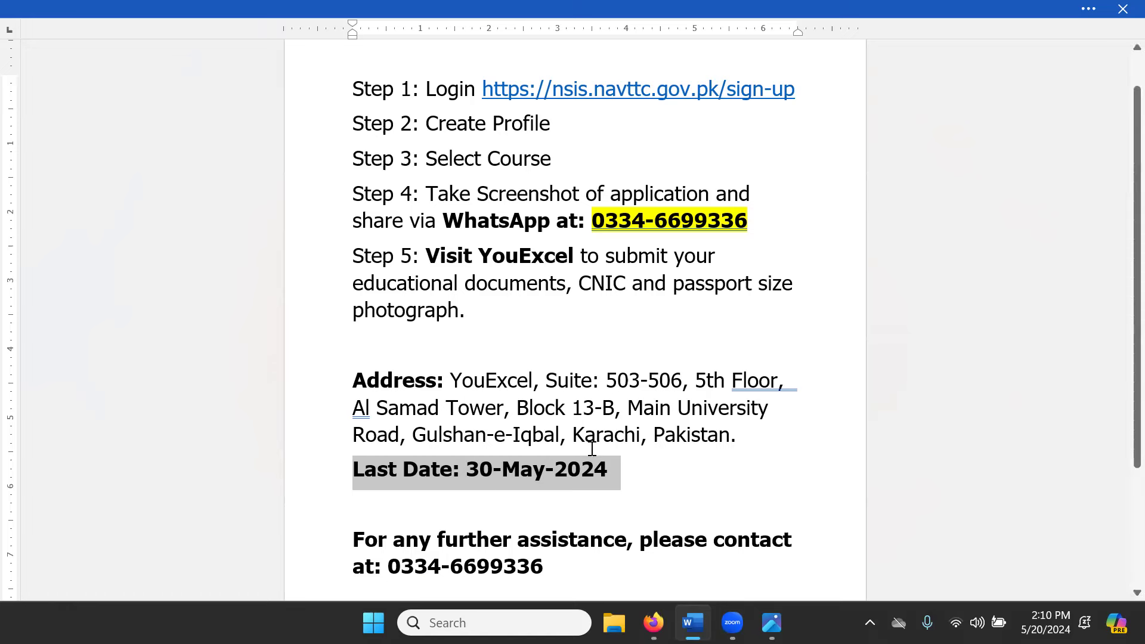
{"action": "scroll", "coordinate": [531, 503], "scroll_direction": "down", "scroll_amount": 1}
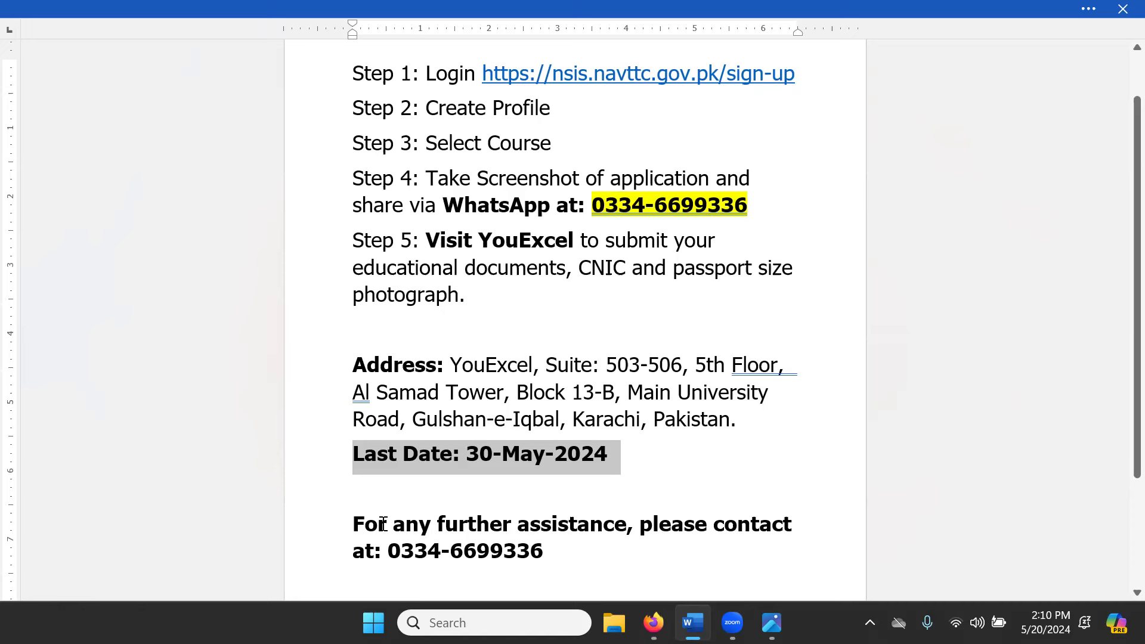
{"action": "left_click_drag", "start_coordinate": [357, 523], "coordinate": [571, 565]}
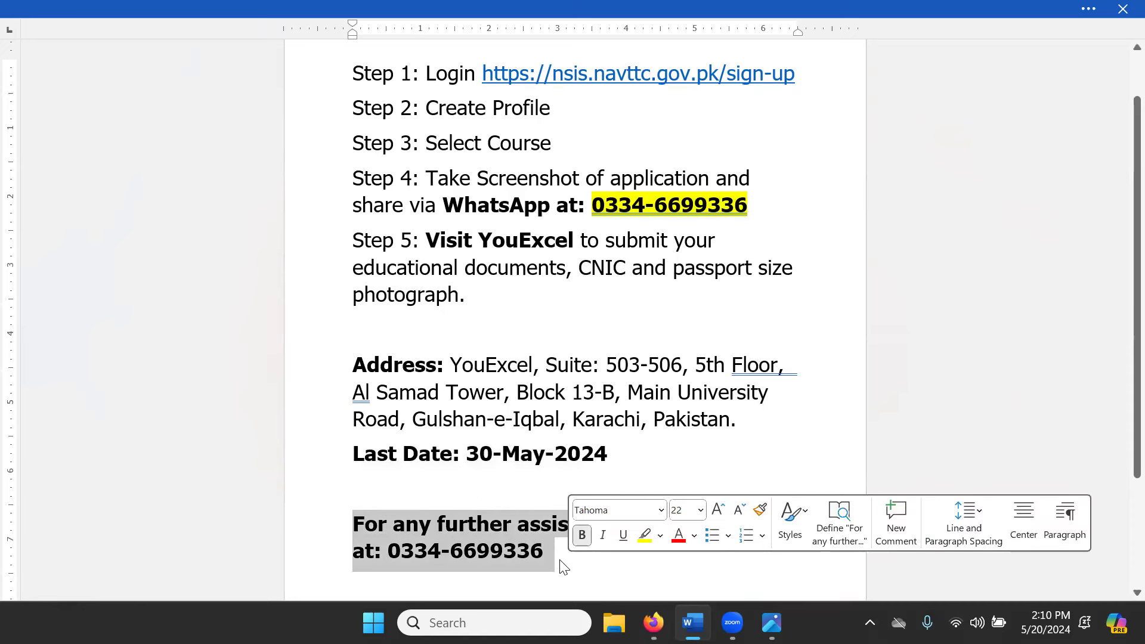
View the English Print brochure in Photos, then advance to the Summer IT Program brochure
{"action": "mouse_move", "coordinate": [772, 623]}
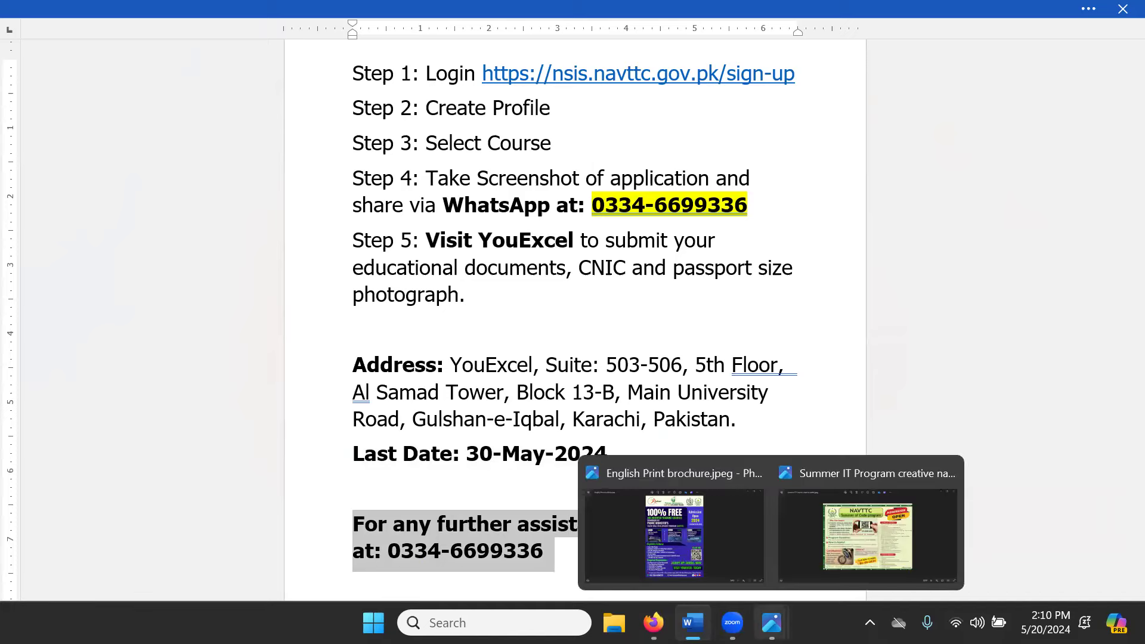
{"action": "left_click", "coordinate": [715, 531]}
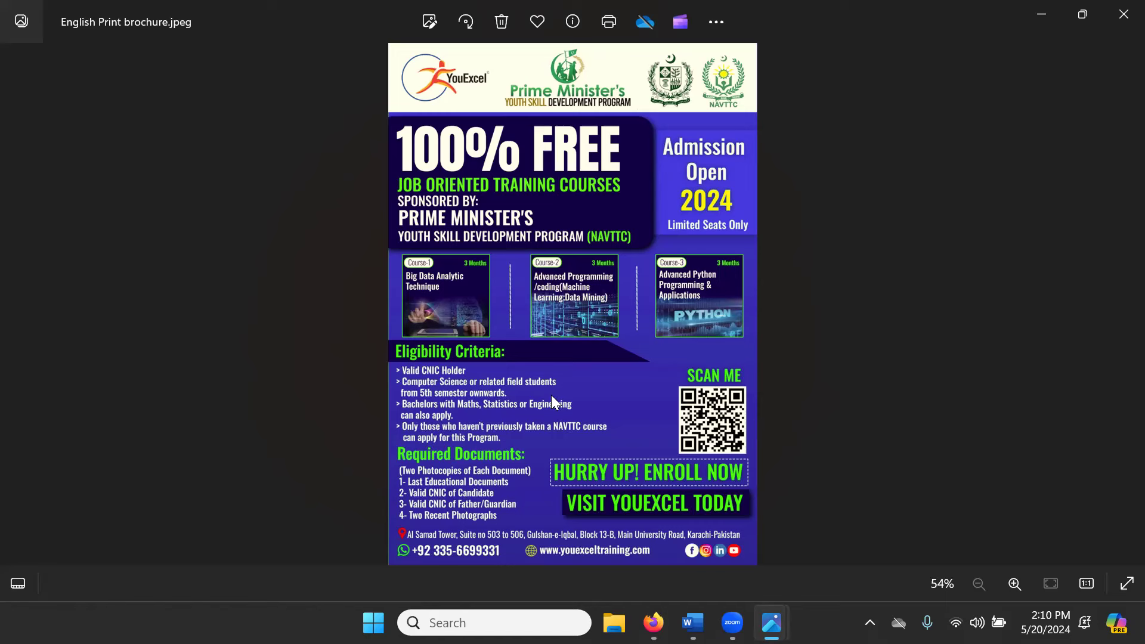
{"action": "key", "text": "Right"}
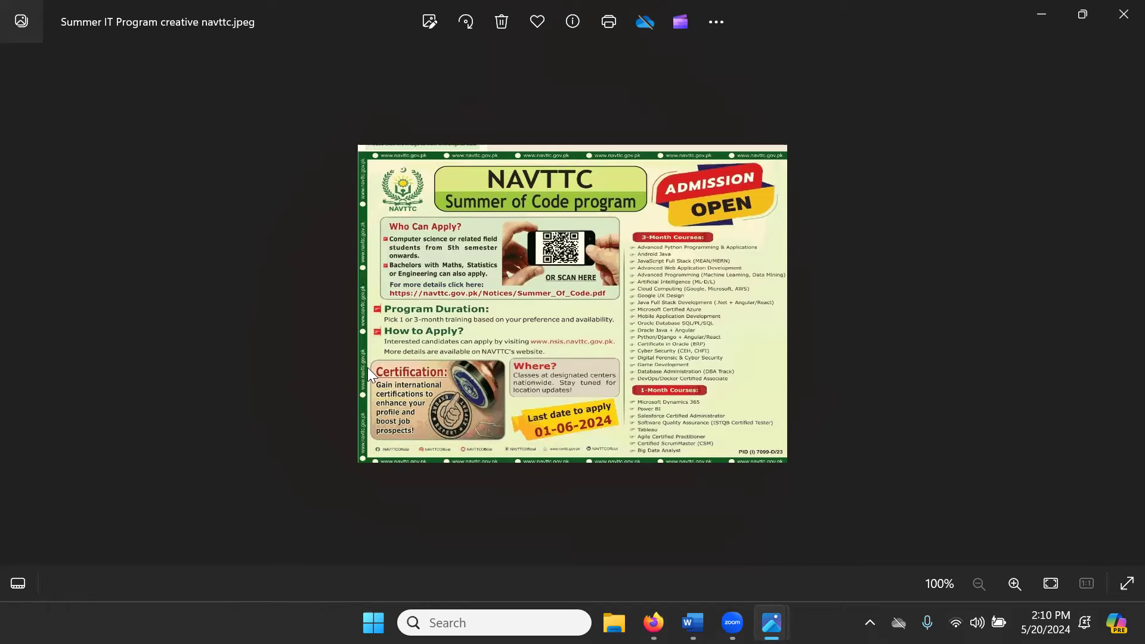
Zoom the Summer of Code poster to 161% to read its courses and 01-06-2024 deadline
{"action": "left_click", "coordinate": [1014, 583]}
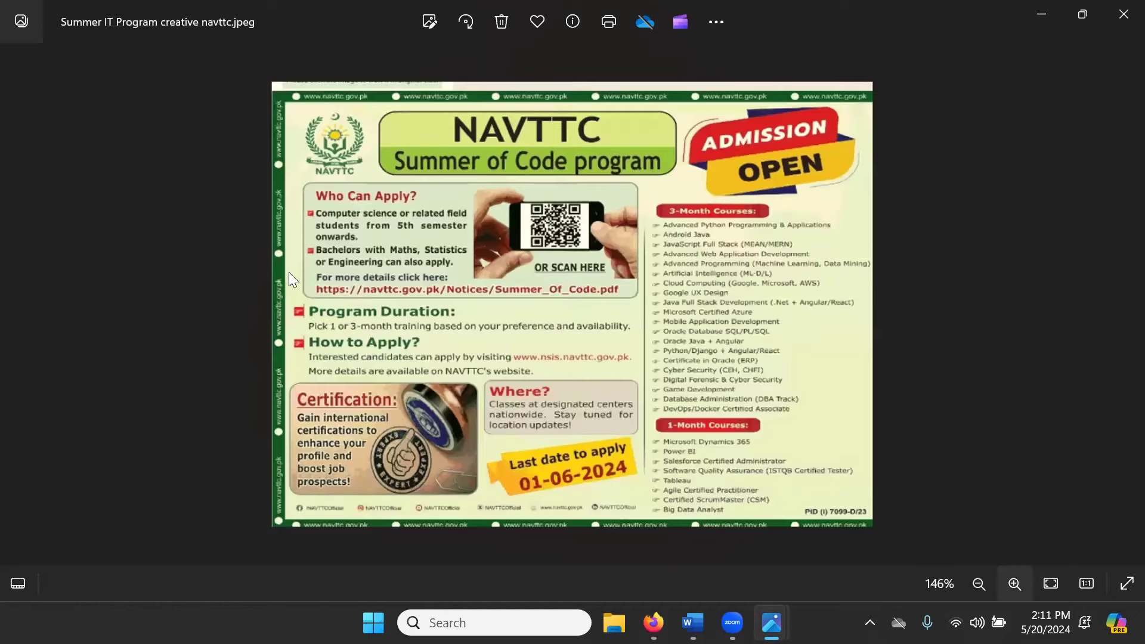
{"action": "scroll", "coordinate": [323, 198], "scroll_direction": "up", "scroll_amount": 1}
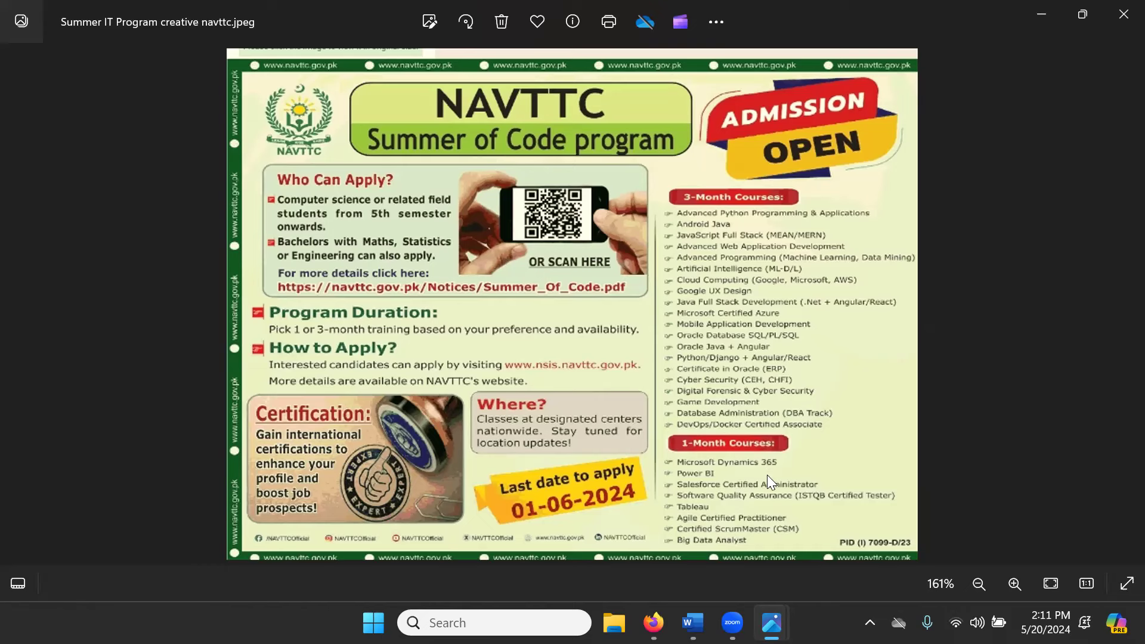
{"action": "mouse_move", "coordinate": [772, 622]}
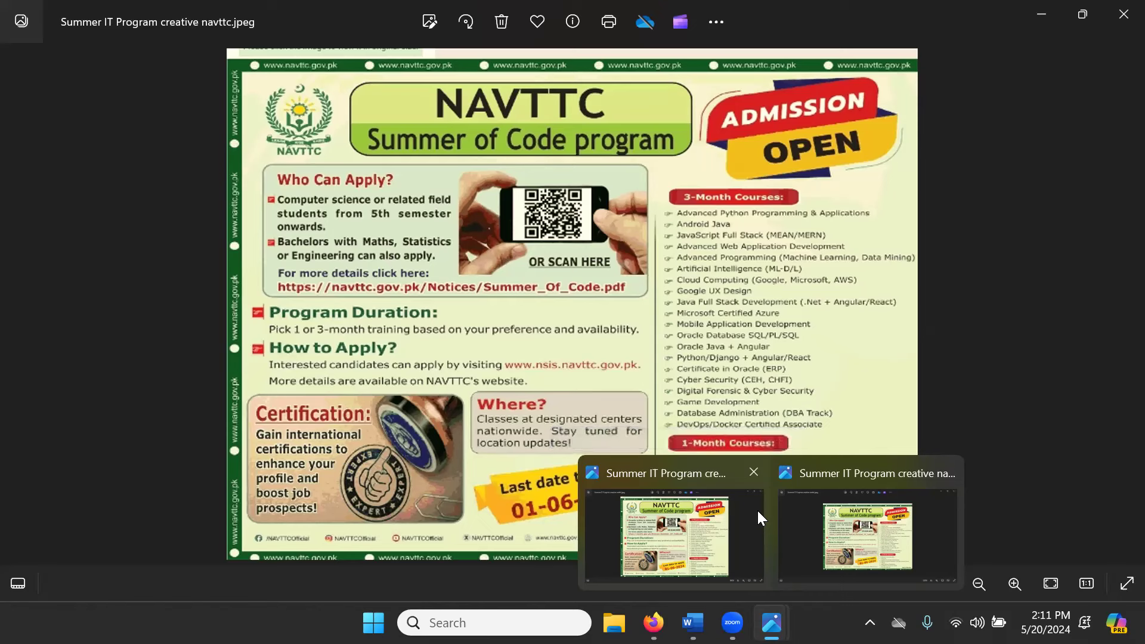
{"action": "left_click", "coordinate": [691, 570]}
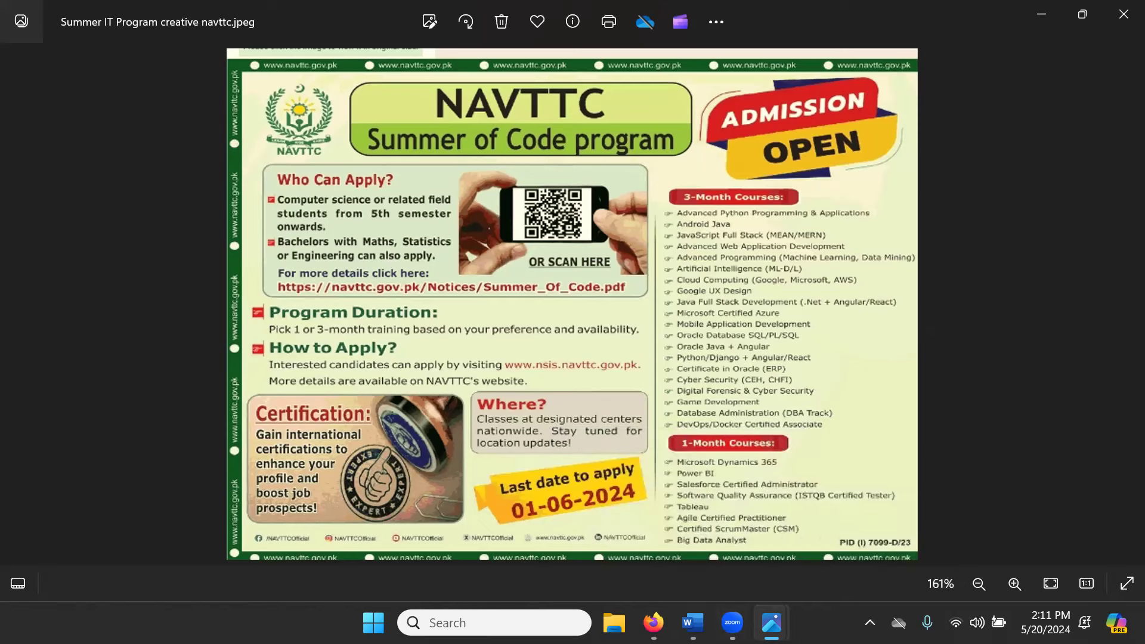